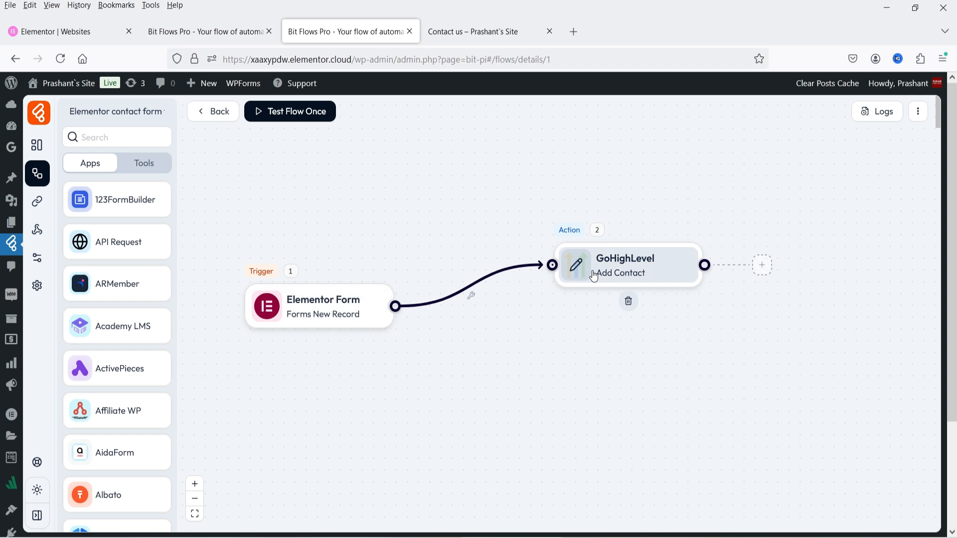
Inspect the Test Demo 2 flow's WooCommerce trigger, delay and two condition nodes.
{"action": "left_click", "coordinate": [473, 30]}
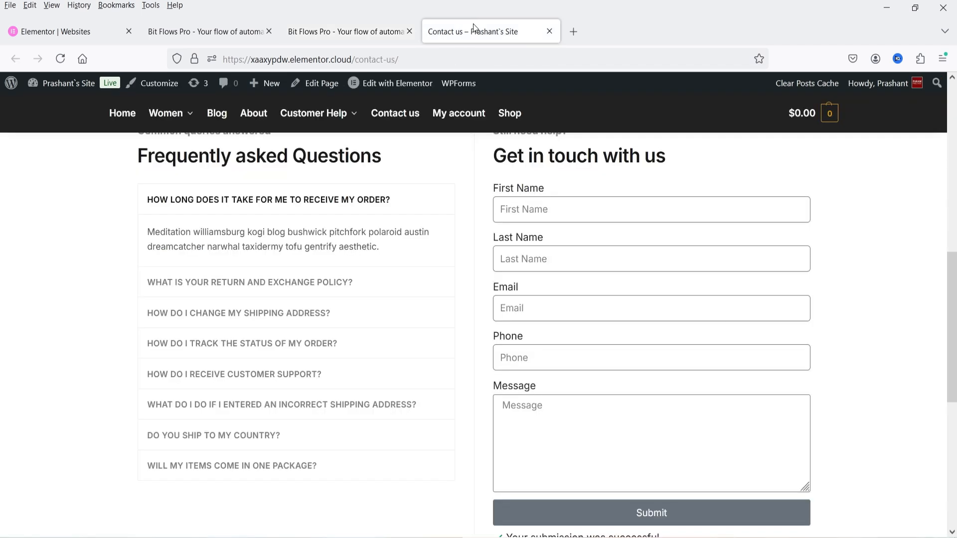
{"action": "left_click", "coordinate": [348, 32]}
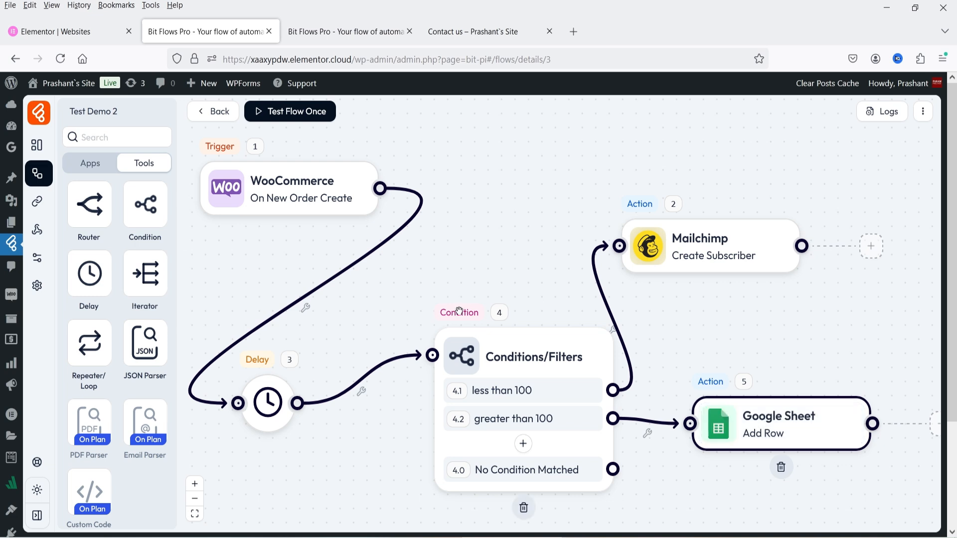
{"action": "mouse_move", "coordinate": [494, 368]}
{"action": "mouse_move", "coordinate": [479, 392]}
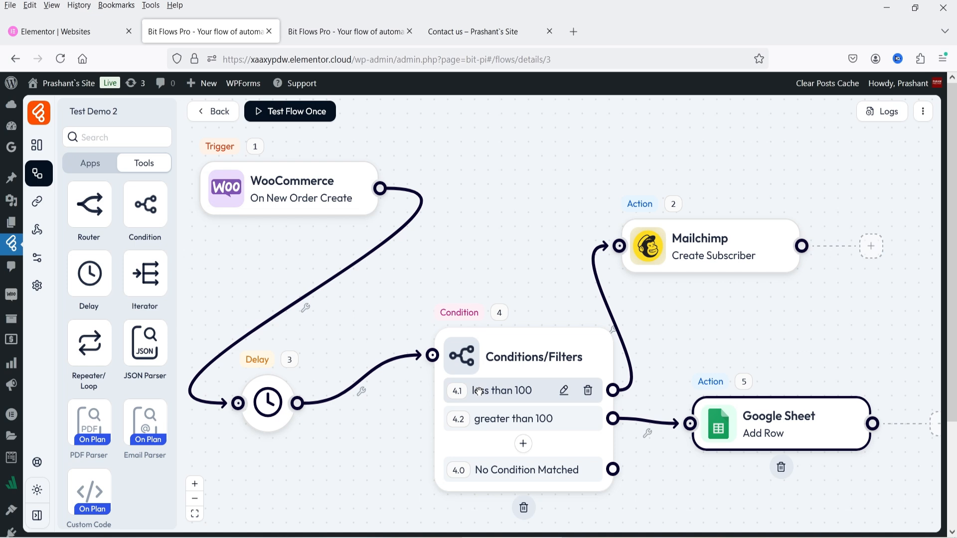
{"action": "mouse_move", "coordinate": [757, 239]}
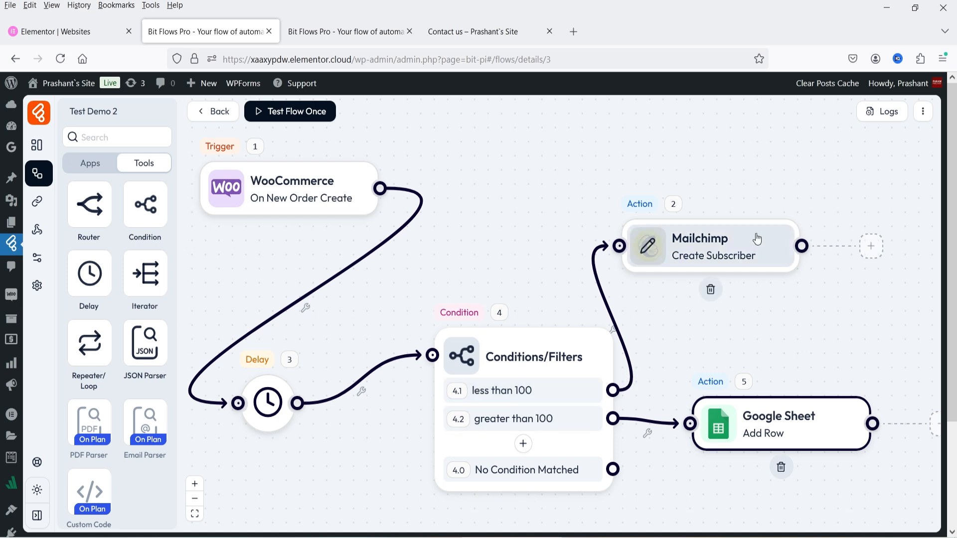
{"action": "mouse_move", "coordinate": [486, 421]}
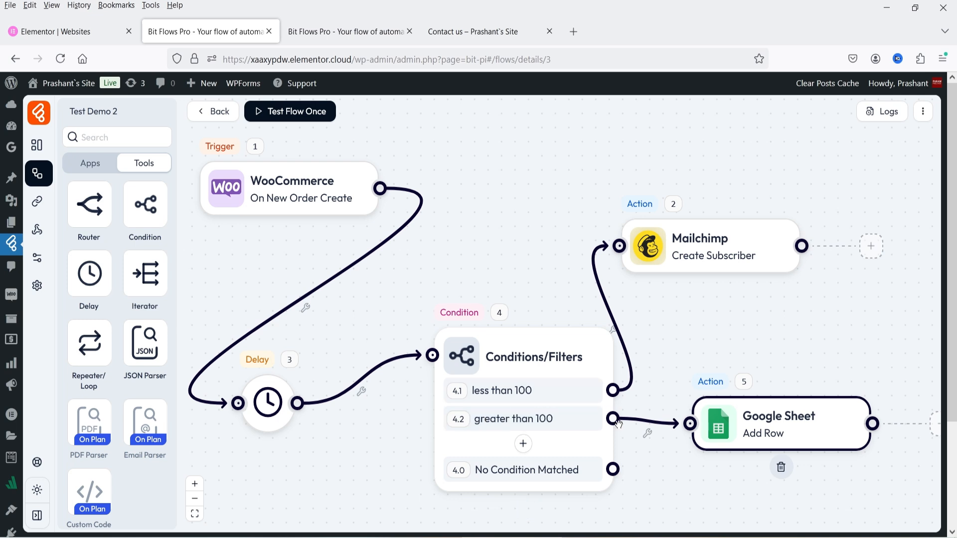
{"action": "mouse_move", "coordinate": [744, 430]}
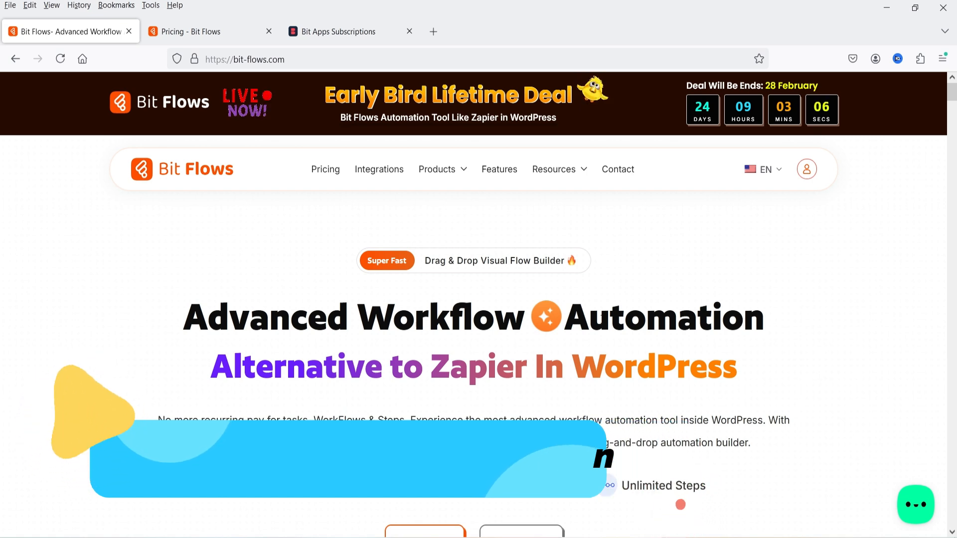
Open the Bit Flows pricing page and scroll to the Starter ($149) through Agency ($499) plans.
{"action": "scroll", "coordinate": [64, 300], "scroll_direction": "down", "scroll_amount": 10}
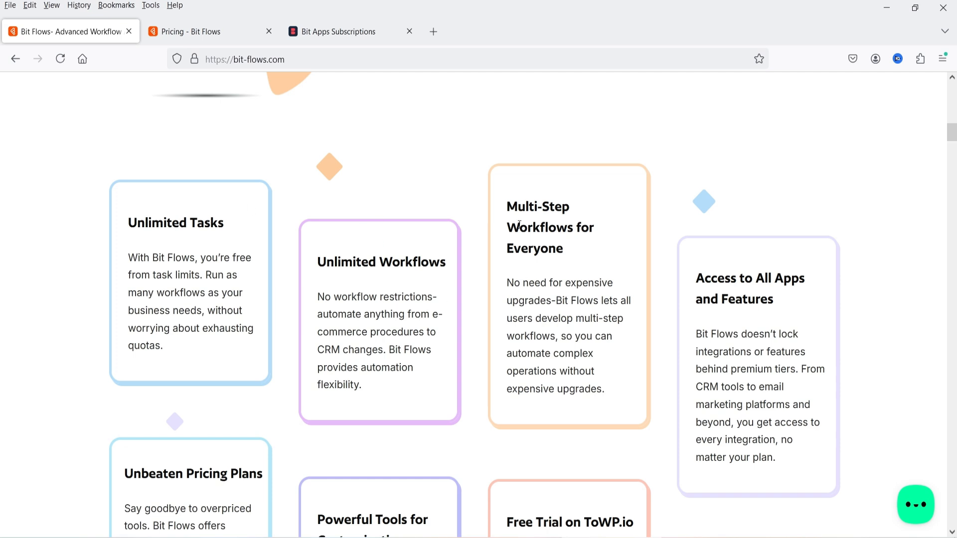
{"action": "left_click", "coordinate": [188, 32]}
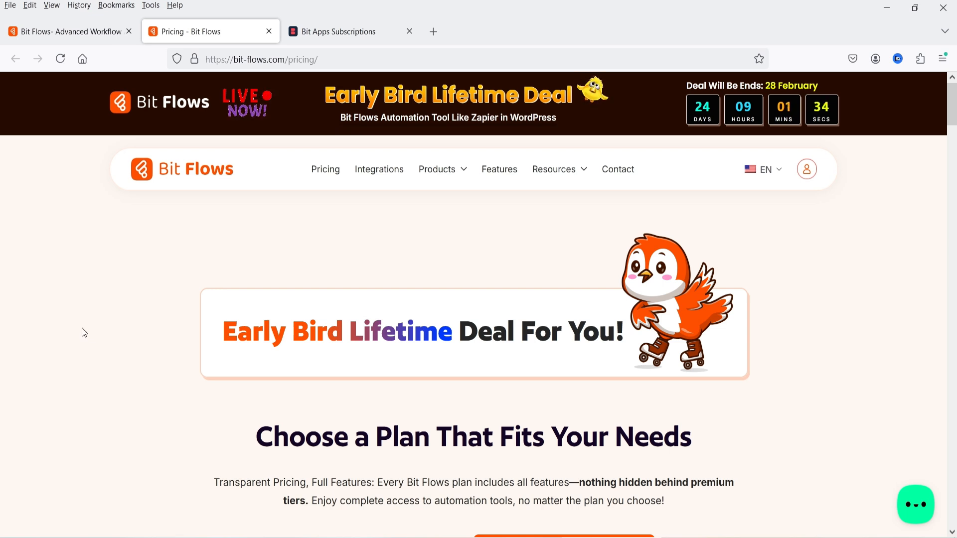
{"action": "scroll", "coordinate": [82, 328], "scroll_direction": "down", "scroll_amount": 7}
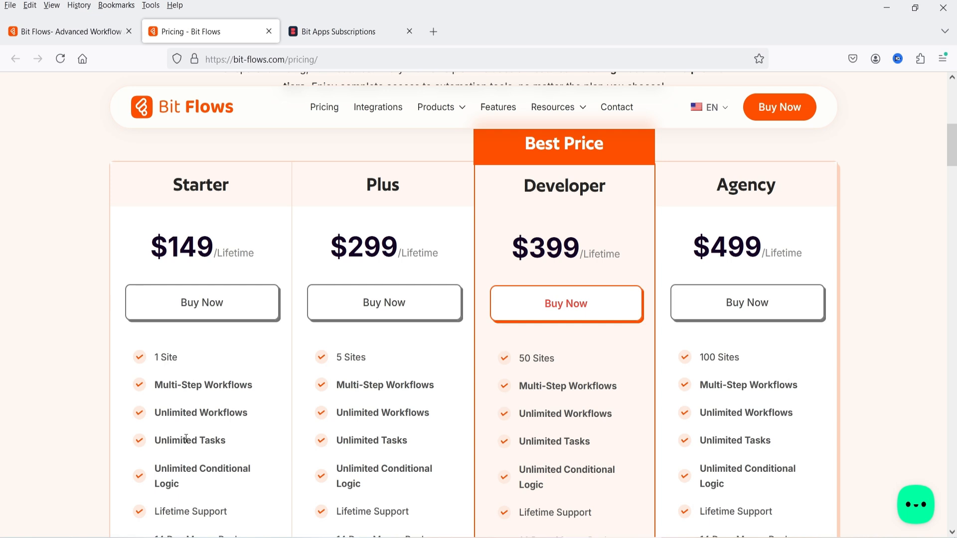
Scroll through plan features: Starter 1 site, Plus 5, Developer 50, Agency 100.
{"action": "scroll", "coordinate": [186, 439], "scroll_direction": "down", "scroll_amount": 2}
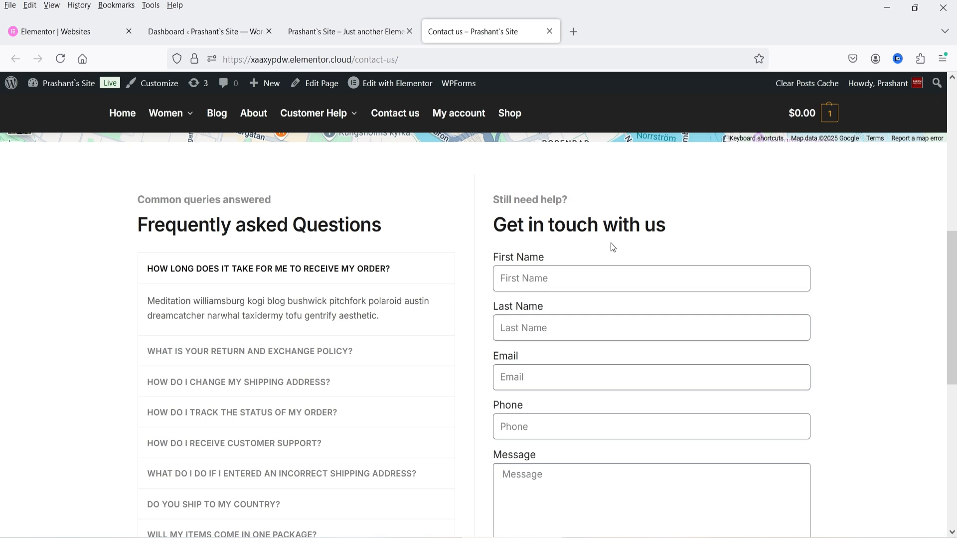
Search the WordPress plugin directory for 'bit flows' under Plugins > Add New Plugin.
{"action": "left_click", "coordinate": [185, 31]}
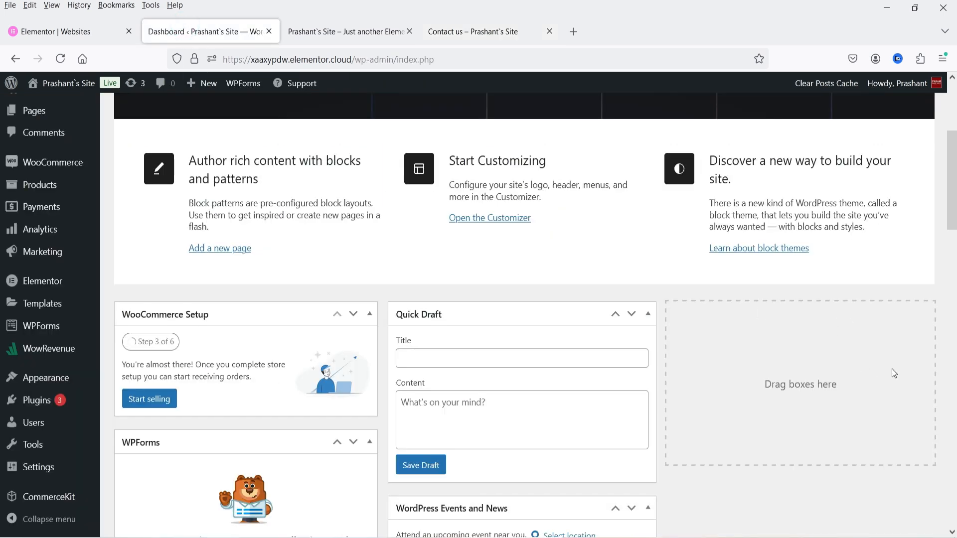
{"action": "mouse_move", "coordinate": [43, 411]}
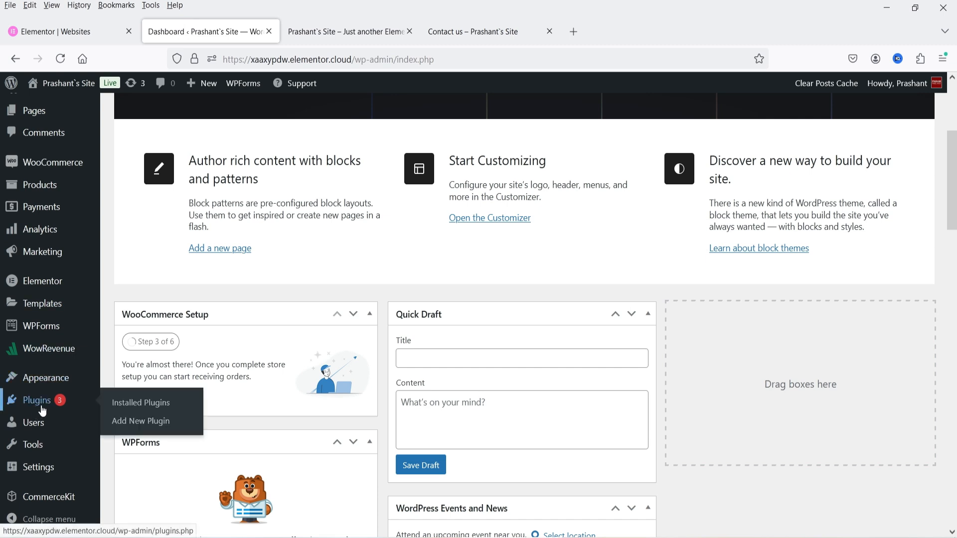
{"action": "left_click", "coordinate": [140, 421]}
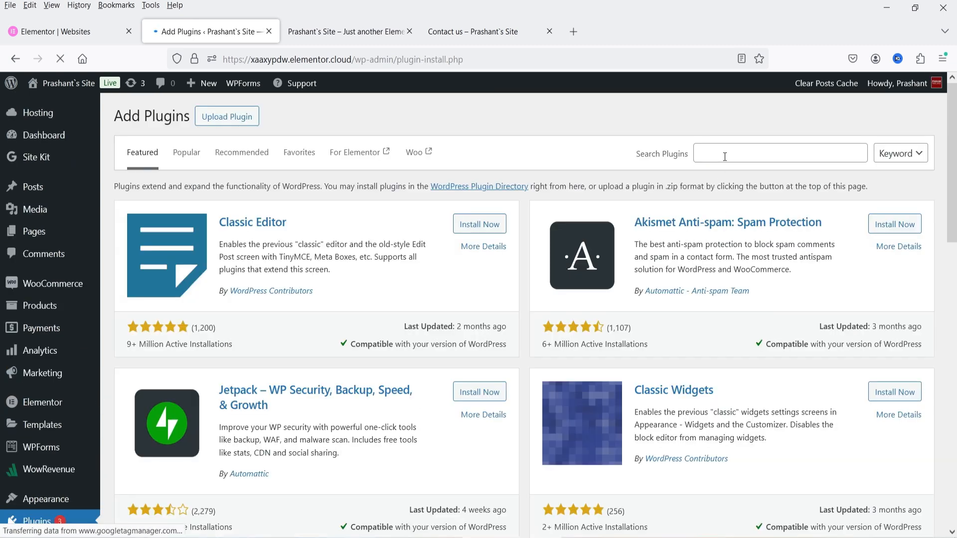
{"action": "left_click", "coordinate": [725, 157]}
{"action": "type", "text": "bit flows"}
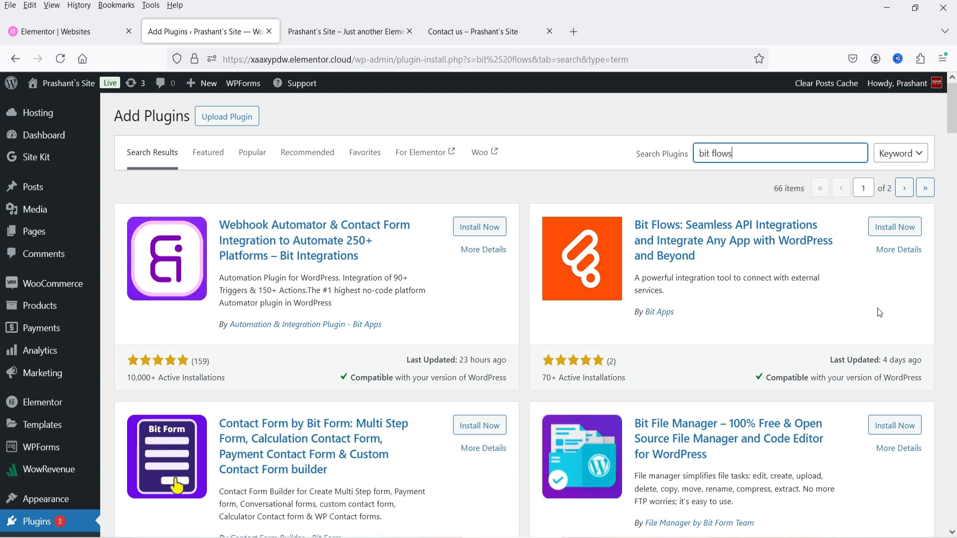
Install and activate the Bit Flows plugin, then go to its dashboard.
{"action": "left_click", "coordinate": [895, 227]}
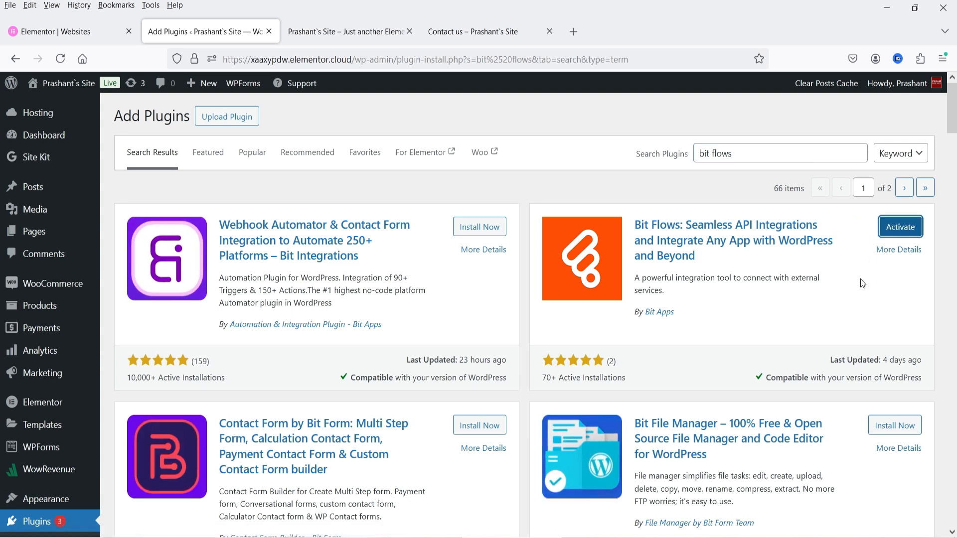
{"action": "left_click", "coordinate": [901, 227]}
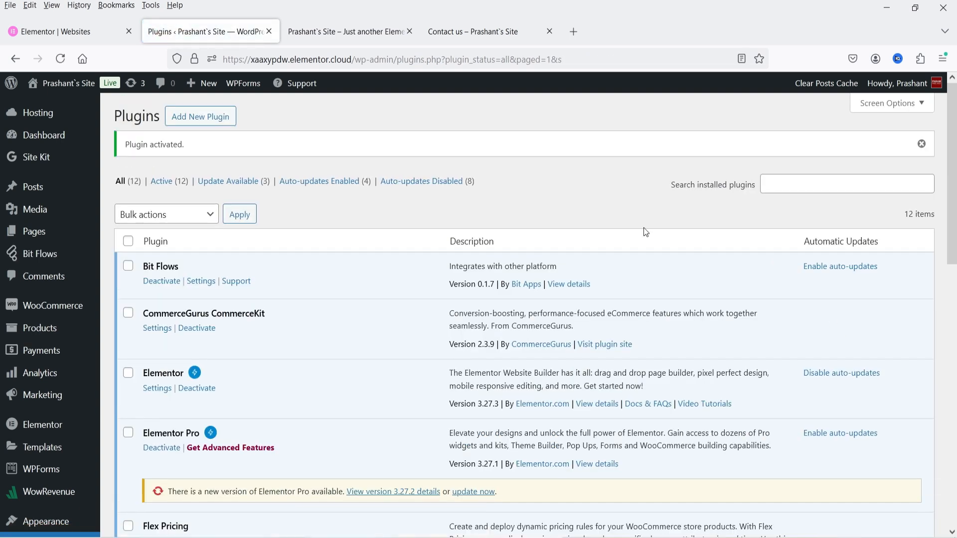
{"action": "mouse_move", "coordinate": [49, 263]}
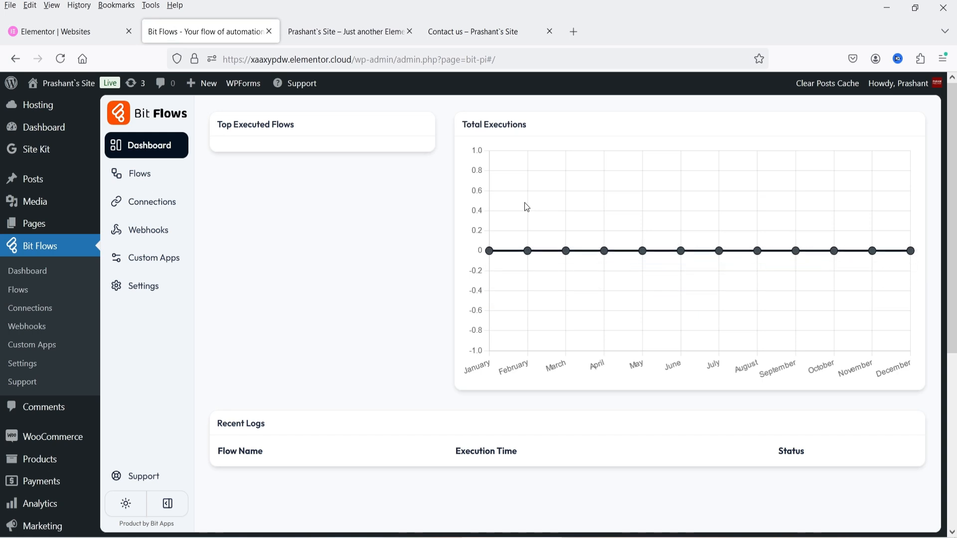
Look over the zero-execution dashboard and go to the Bit Flows Settings page.
{"action": "scroll", "coordinate": [330, 245], "scroll_direction": "down", "scroll_amount": 5}
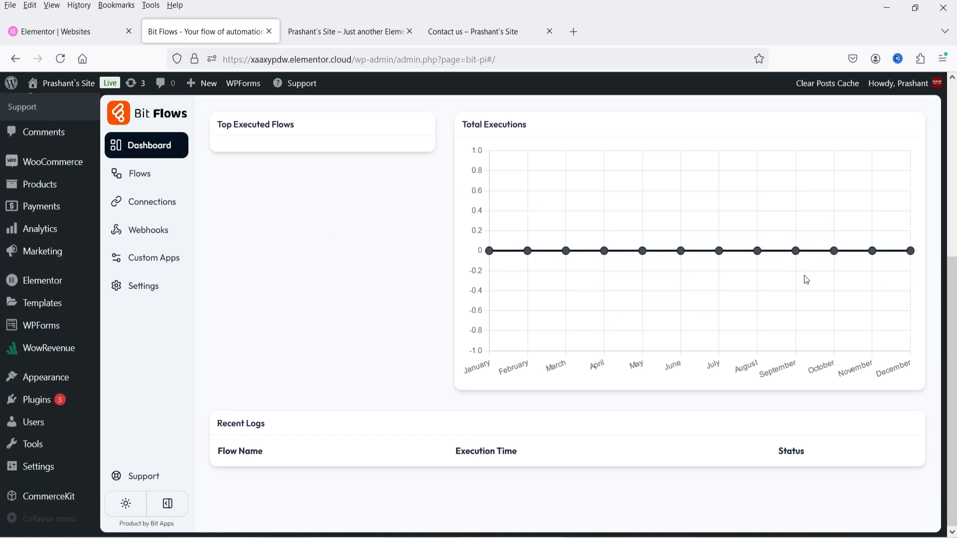
{"action": "scroll", "coordinate": [713, 290], "scroll_direction": "up", "scroll_amount": 3}
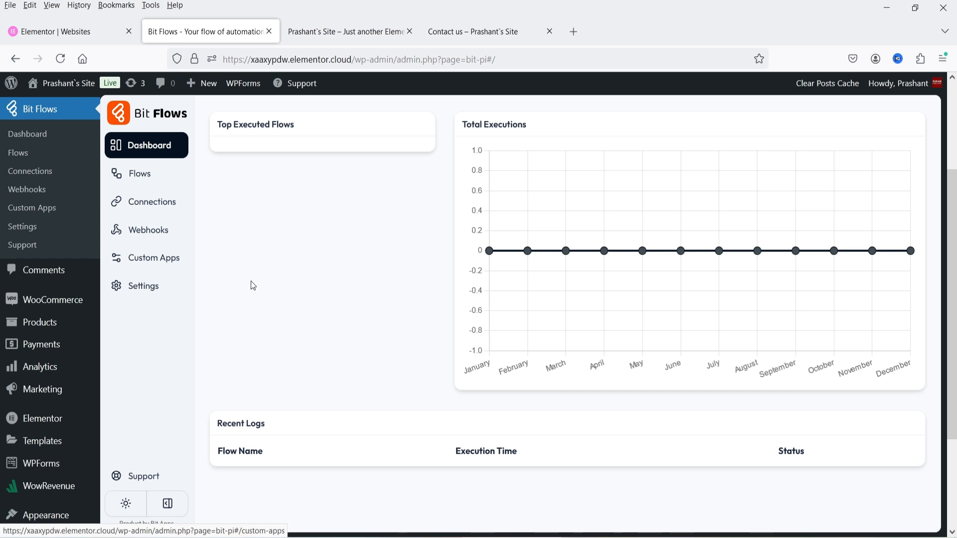
{"action": "left_click", "coordinate": [143, 288]}
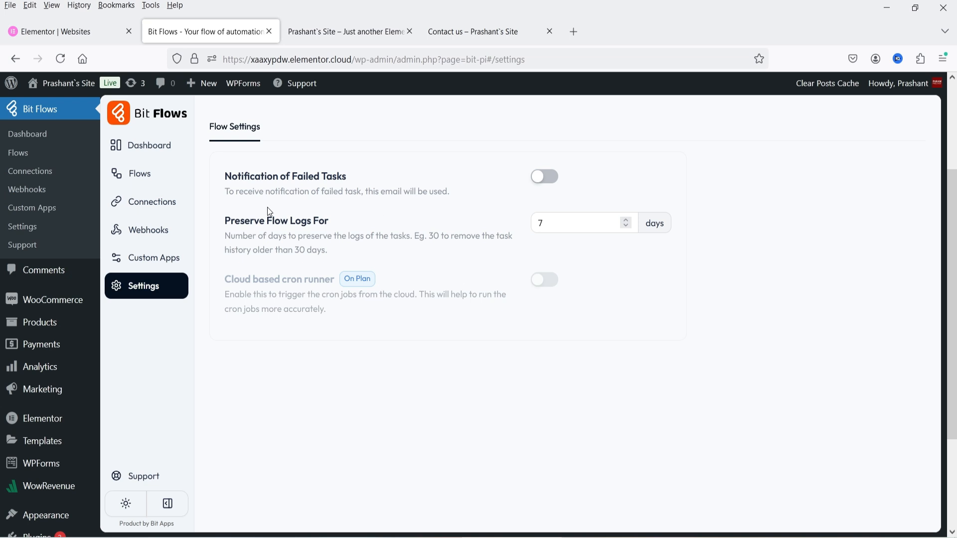
Turn Notification of Failed Tasks on and back off, then go to the empty Flows list.
{"action": "left_click", "coordinate": [544, 177]}
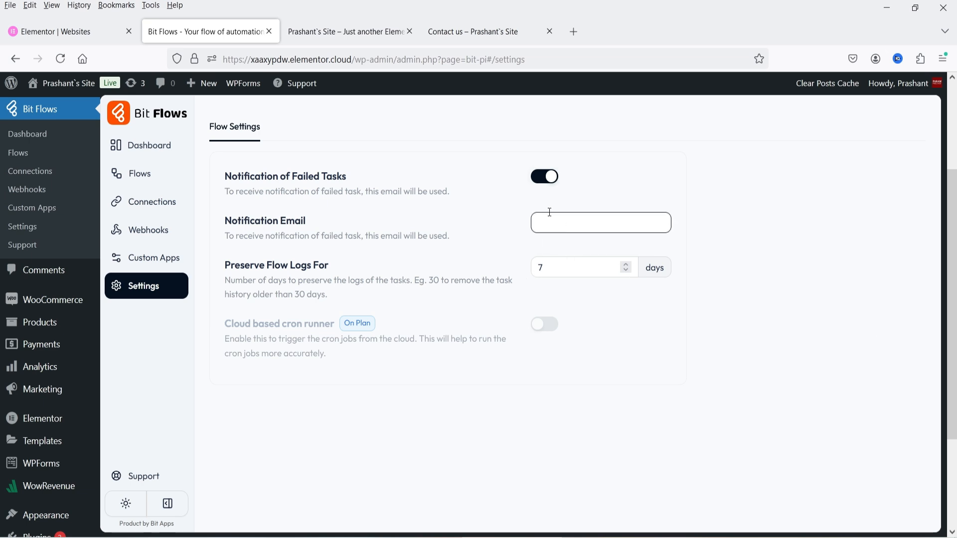
{"action": "left_click", "coordinate": [544, 176]}
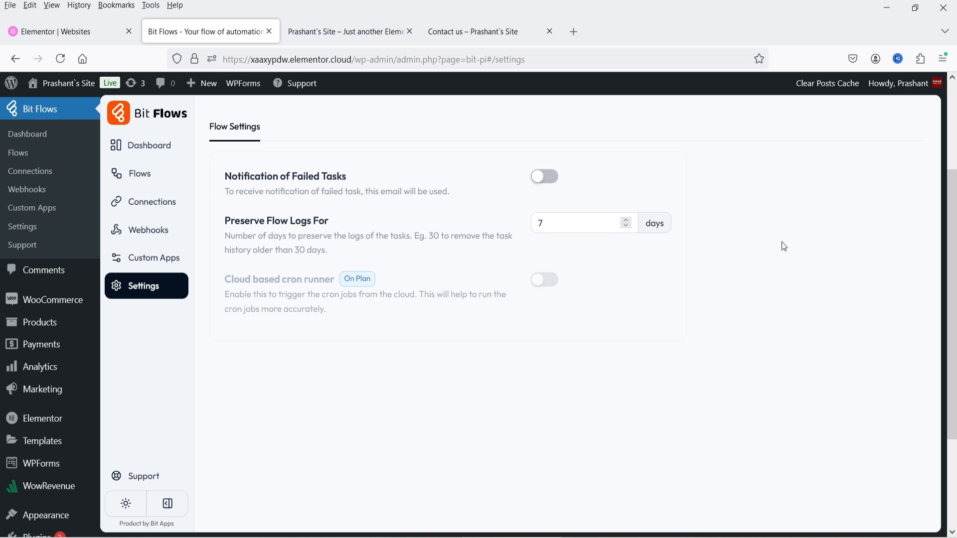
{"action": "left_click", "coordinate": [148, 177]}
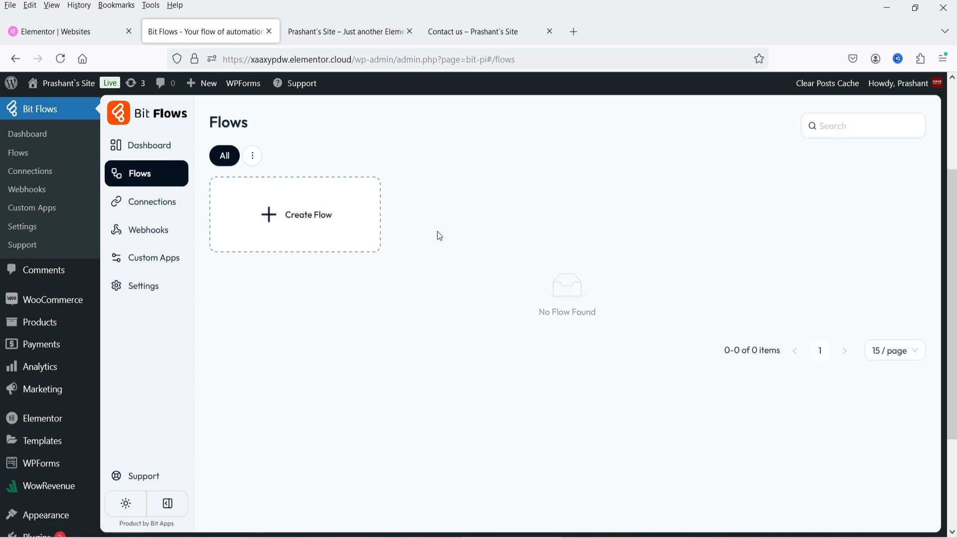
Create a blank-template flow named 'Elementor contact form to GHL', replacing 'Untitled Flow'.
{"action": "left_click", "coordinate": [293, 223]}
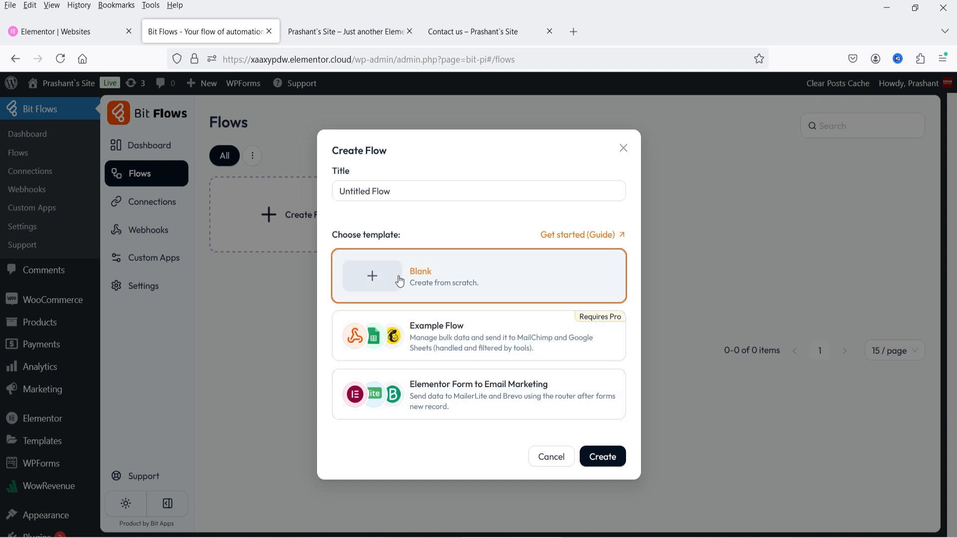
{"action": "left_click", "coordinate": [430, 191]}
{"action": "key", "text": "ctrl+a"}
{"action": "key", "text": "BackSpace"}
{"action": "type", "text": "Elem"}
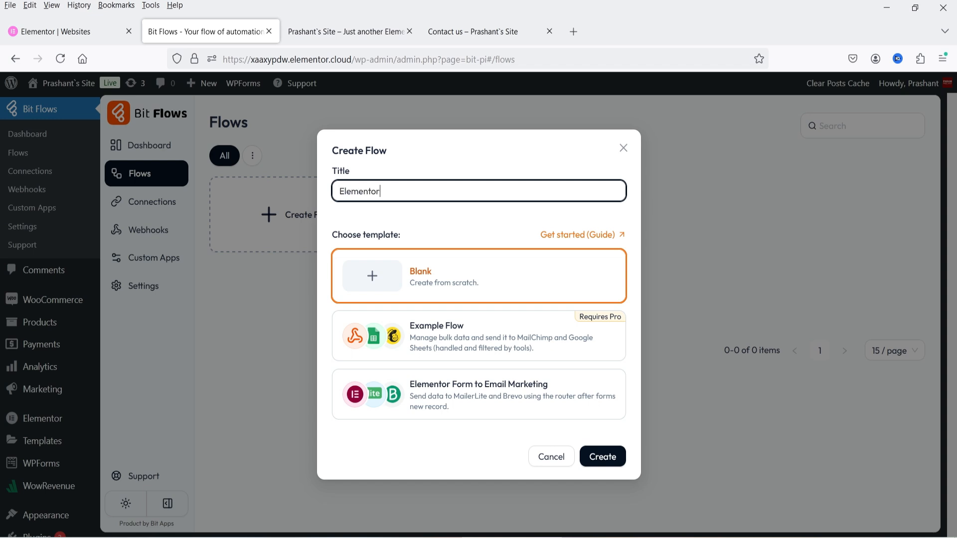
{"action": "type", "text": "entor contact rorm"}
{"action": "key", "text": "BackSpace"}
{"action": "type", "text": "form t"}
{"action": "left_click", "coordinate": [473, 283]}
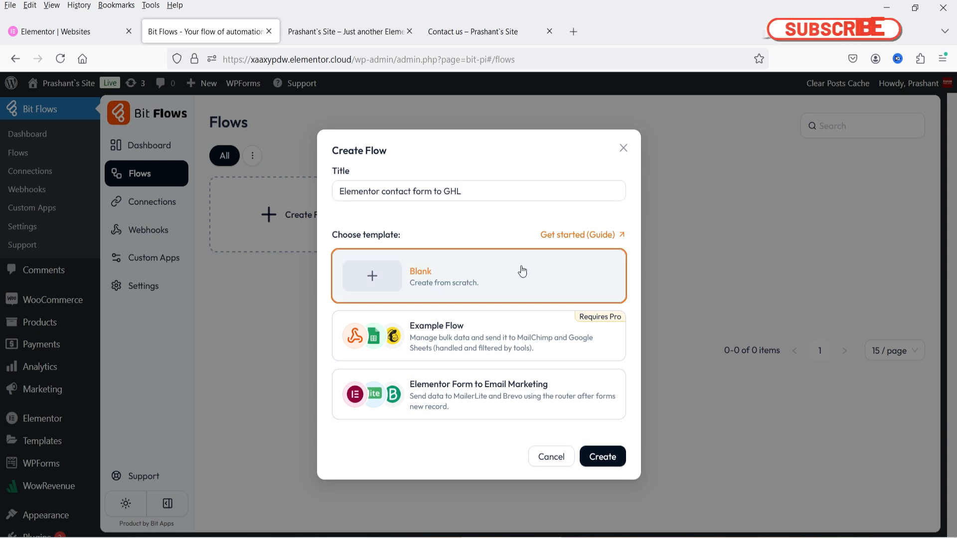
{"action": "left_click", "coordinate": [605, 458]}
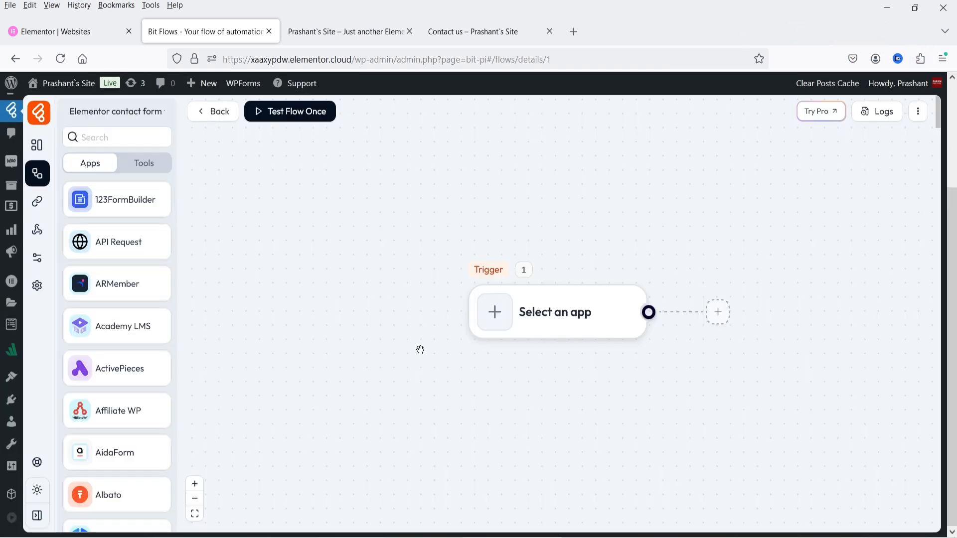
Open the trigger app picker and scroll through the available apps.
{"action": "left_click", "coordinate": [548, 319]}
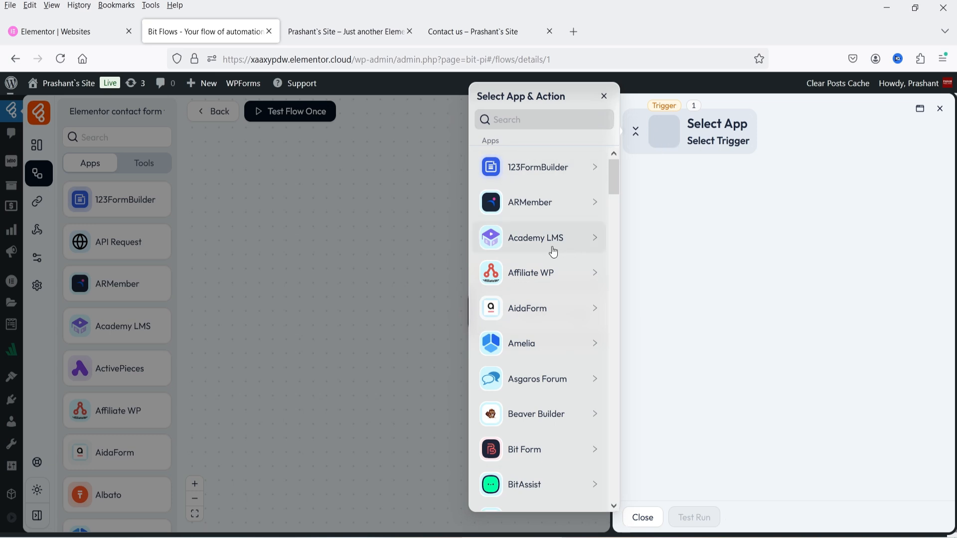
{"action": "scroll", "coordinate": [553, 252], "scroll_direction": "down", "scroll_amount": 2}
{"action": "scroll", "coordinate": [553, 253], "scroll_direction": "down", "scroll_amount": 8}
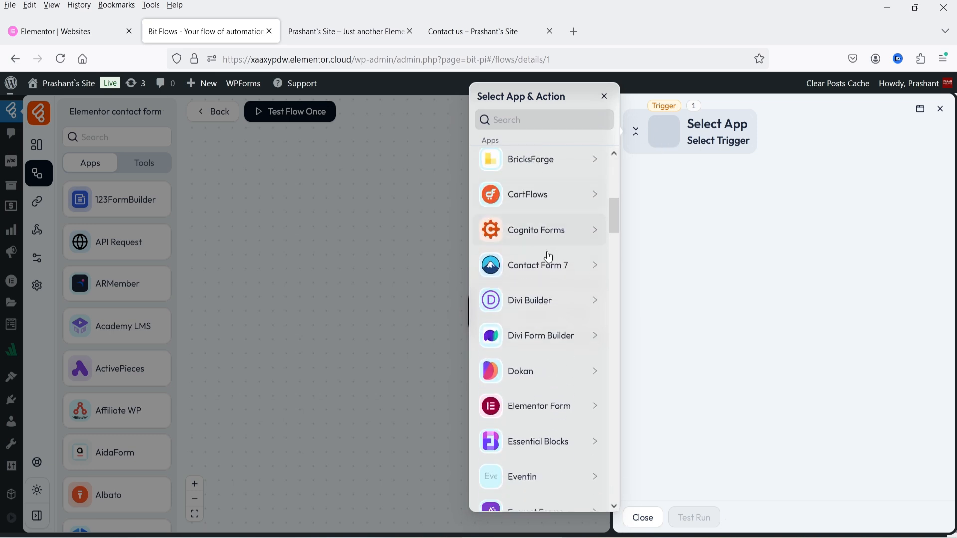
{"action": "scroll", "coordinate": [549, 255], "scroll_direction": "up", "scroll_amount": 8}
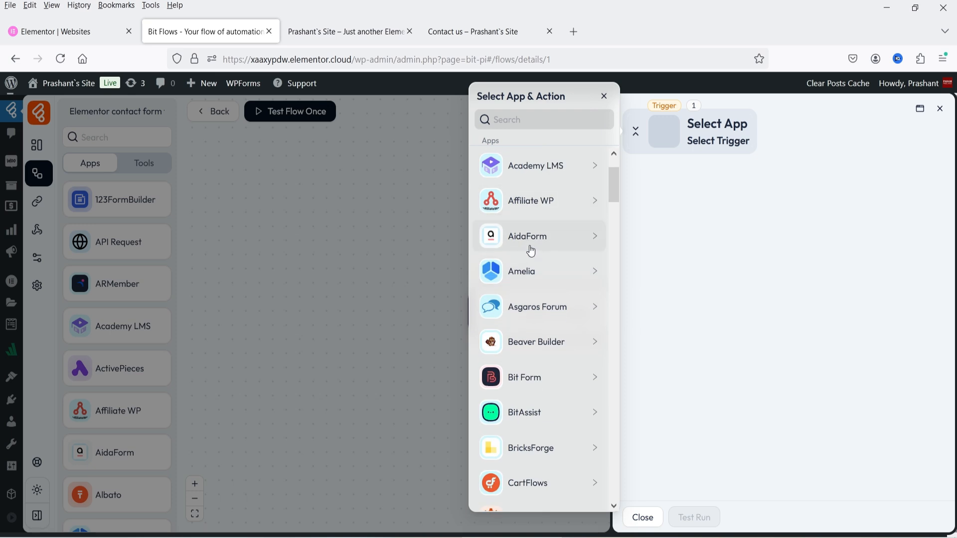
{"action": "scroll", "coordinate": [531, 257], "scroll_direction": "down", "scroll_amount": 4}
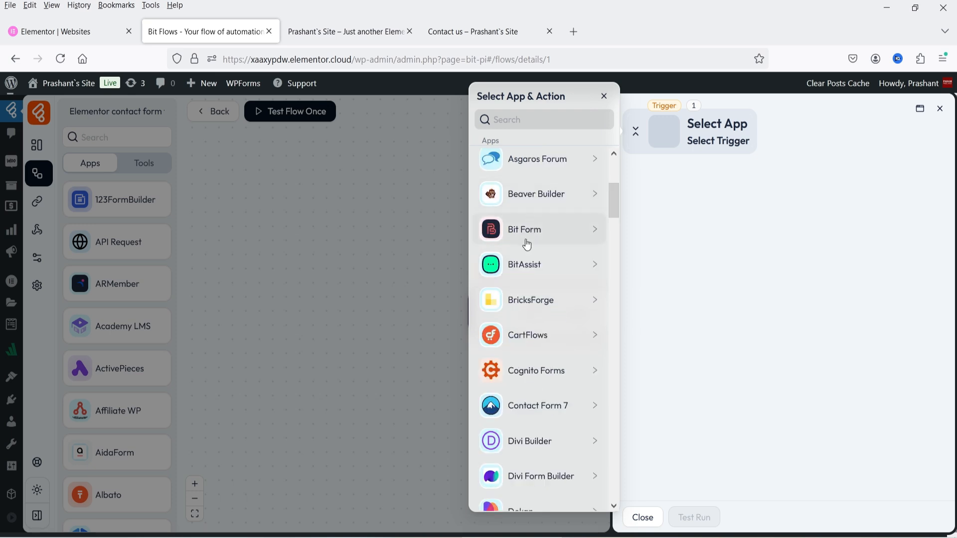
{"action": "scroll", "coordinate": [532, 344], "scroll_direction": "down", "scroll_amount": 3}
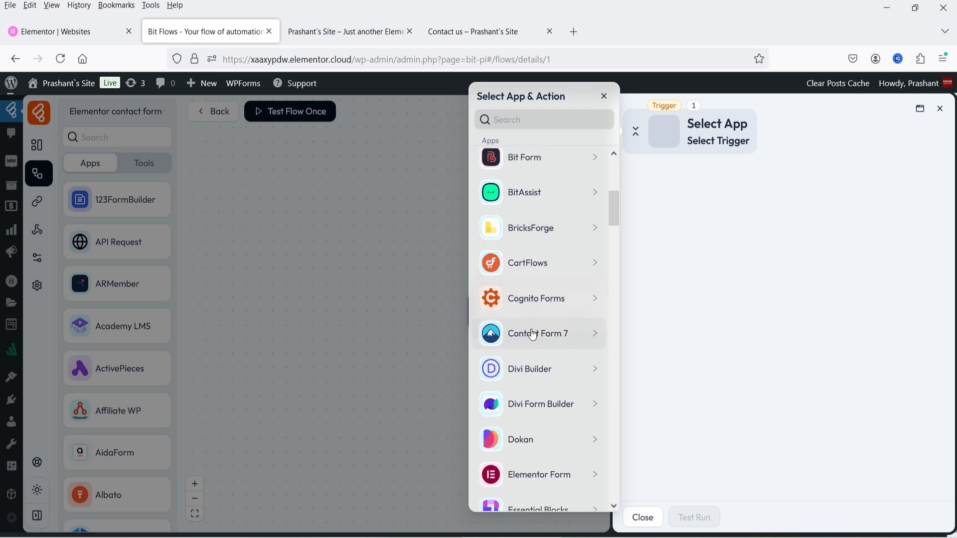
{"action": "scroll", "coordinate": [523, 327], "scroll_direction": "down", "scroll_amount": 5}
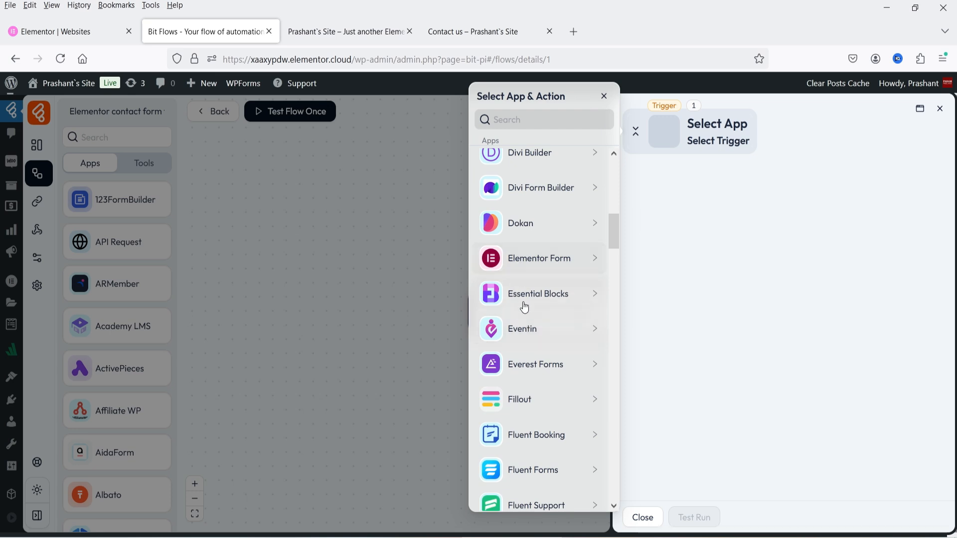
{"action": "scroll", "coordinate": [524, 310], "scroll_direction": "down", "scroll_amount": 4}
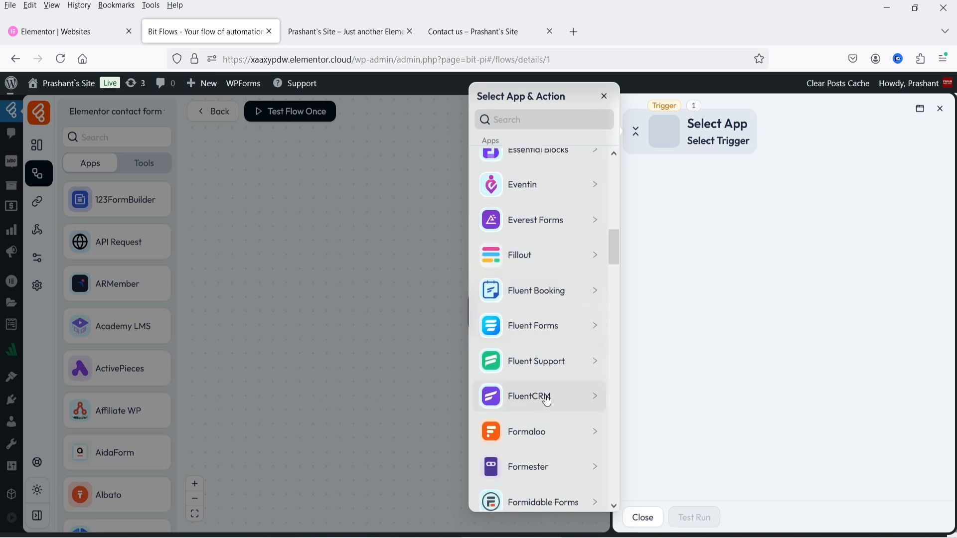
{"action": "scroll", "coordinate": [544, 399], "scroll_direction": "down", "scroll_amount": 3}
Search for Elementor and set Elementor Form's Forms New Record as the trigger.
{"action": "left_click", "coordinate": [519, 119]}
{"action": "type", "text": "crm"}
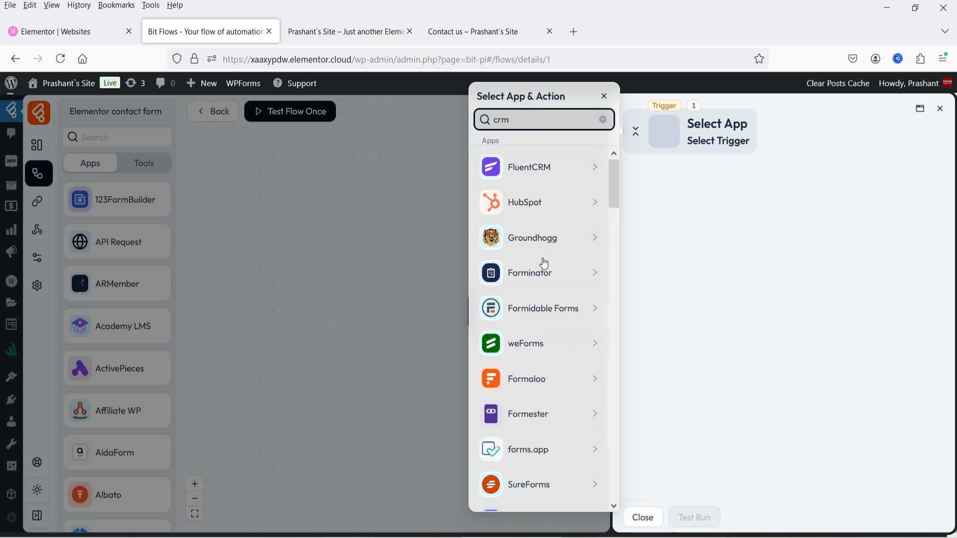
{"action": "key", "text": "BackSpace"}
{"action": "key", "text": "BackSpace"}
{"action": "key", "text": "BackSpace"}
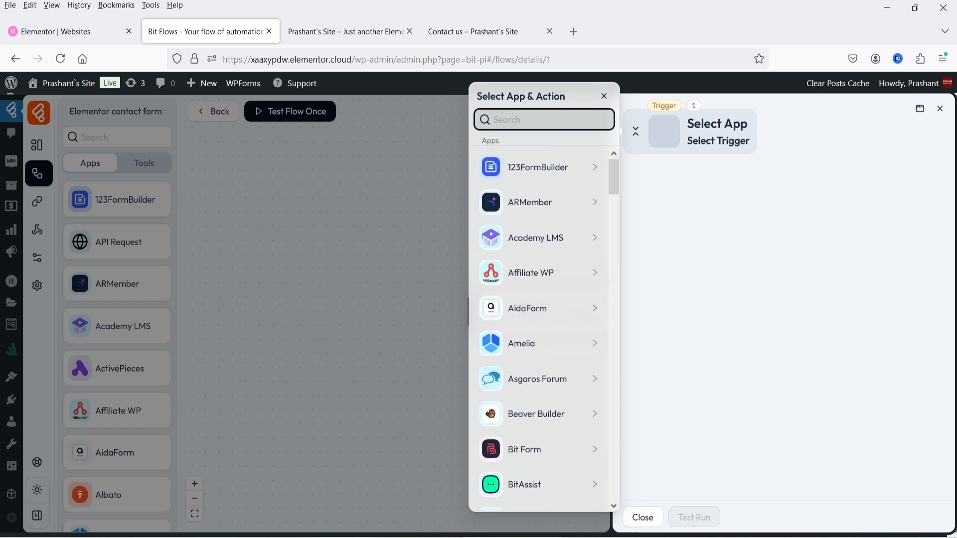
{"action": "type", "text": "word"}
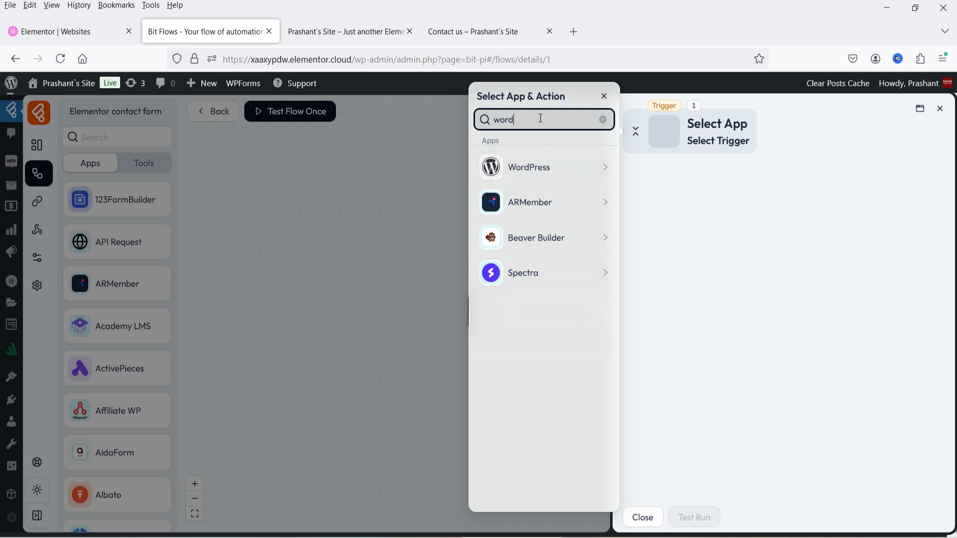
{"action": "left_click_drag", "start_coordinate": [538, 119], "coordinate": [473, 117]}
{"action": "type", "text": "woocomm"}
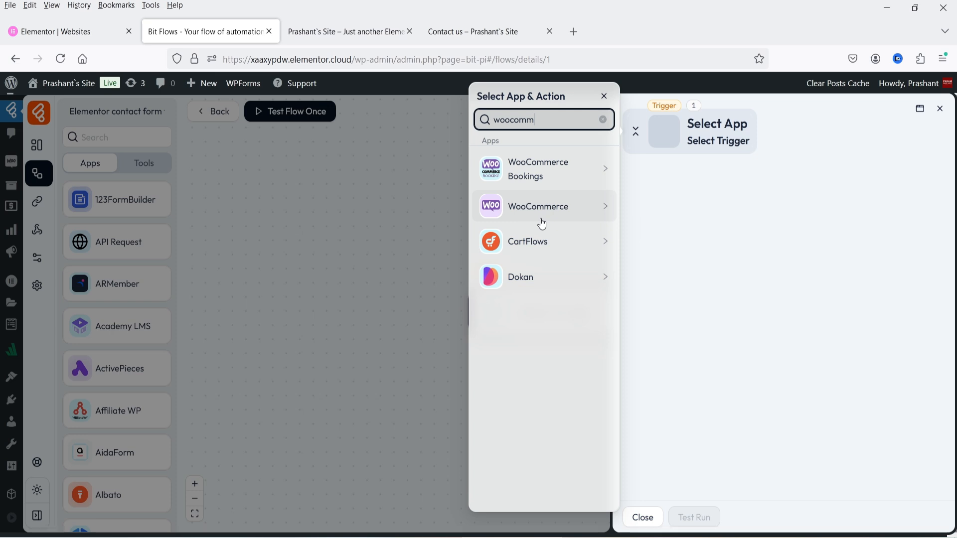
{"action": "double_click", "coordinate": [561, 120]}
{"action": "type", "text": "elemeno"}
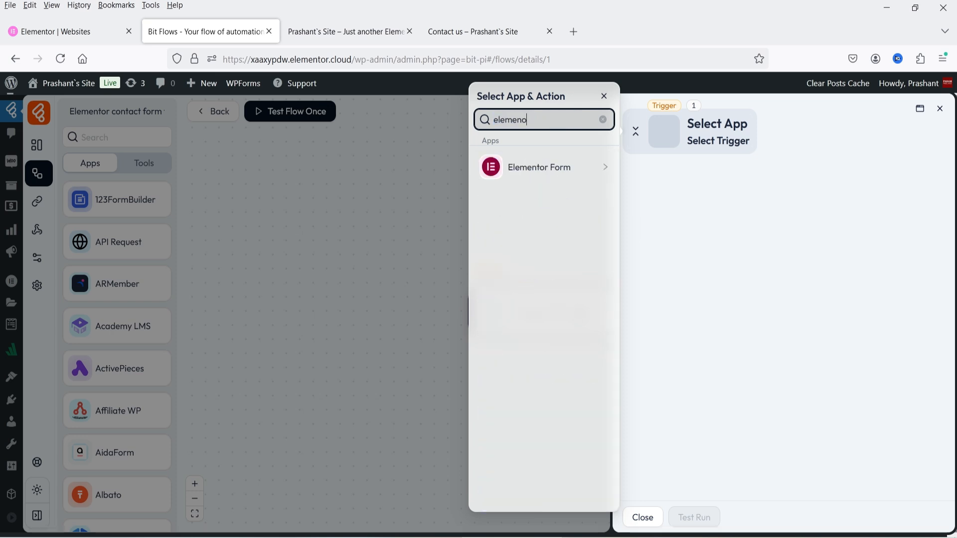
{"action": "key", "text": "BackSpace"}
{"action": "type", "text": "to"}
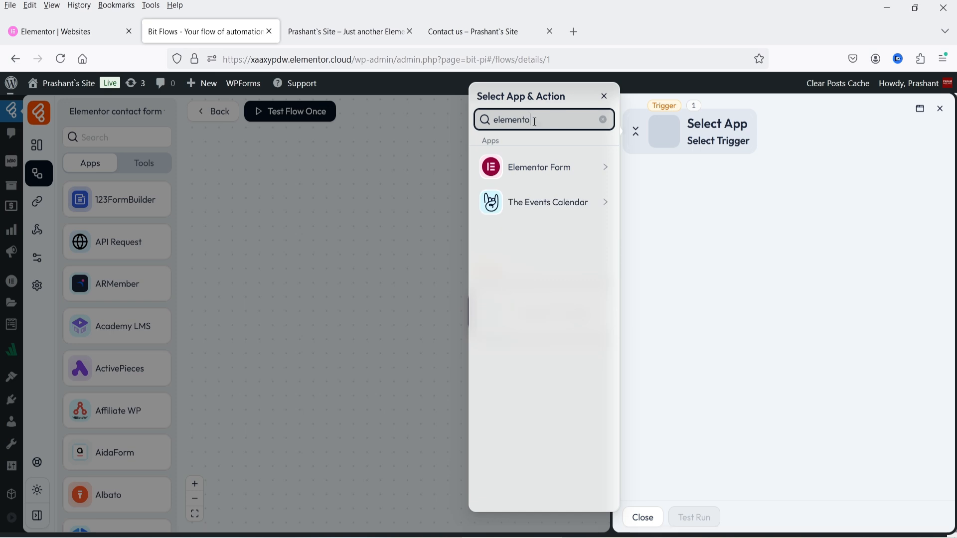
{"action": "left_click", "coordinate": [537, 172]}
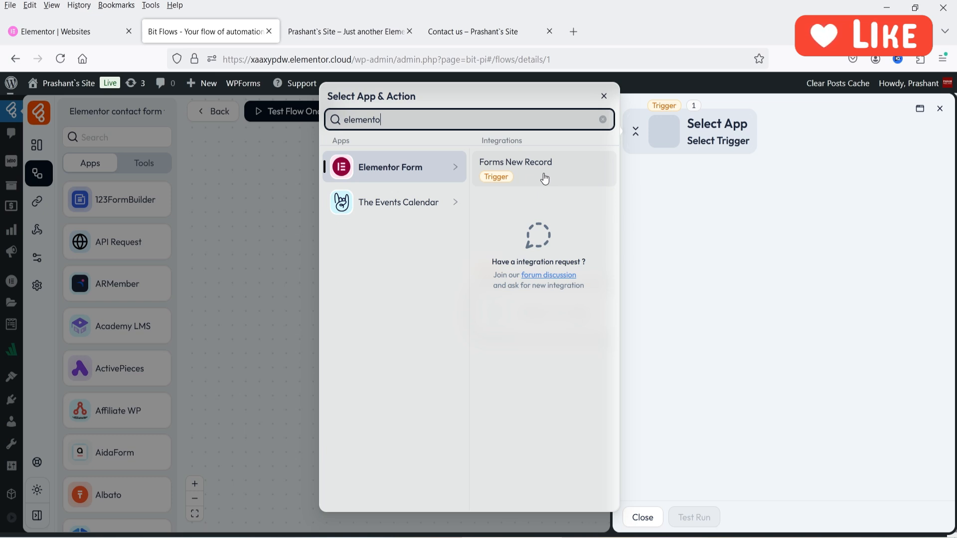
{"action": "left_click", "coordinate": [545, 178]}
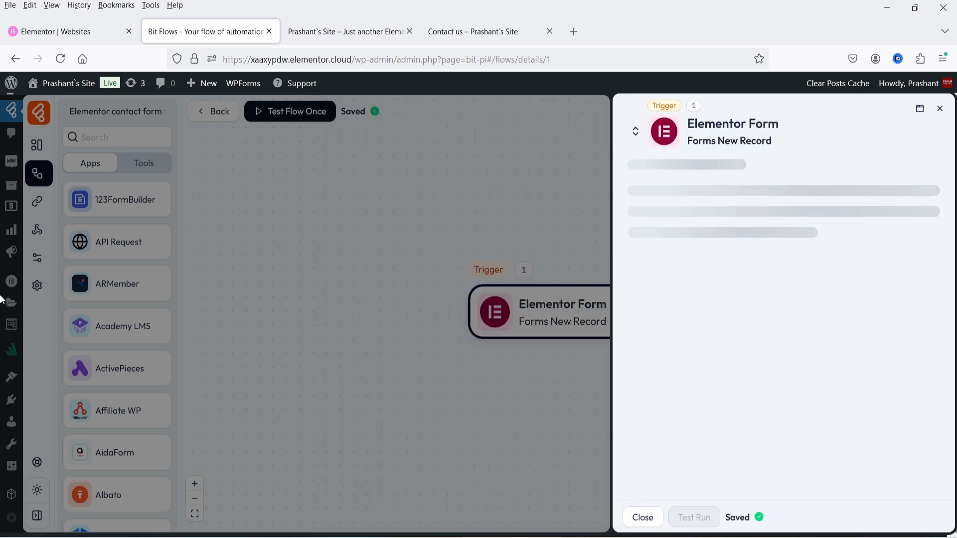
Check the site's Contact us page, then return to the flow editor.
{"action": "left_click", "coordinate": [455, 32]}
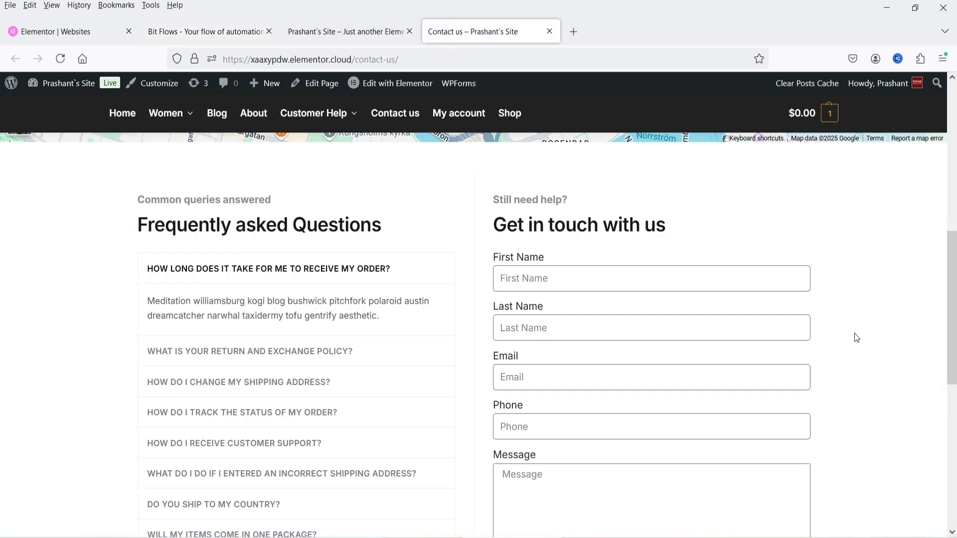
{"action": "scroll", "coordinate": [853, 333], "scroll_direction": "down", "scroll_amount": 4}
{"action": "scroll", "coordinate": [851, 331], "scroll_direction": "up", "scroll_amount": 3}
{"action": "left_click", "coordinate": [241, 35]}
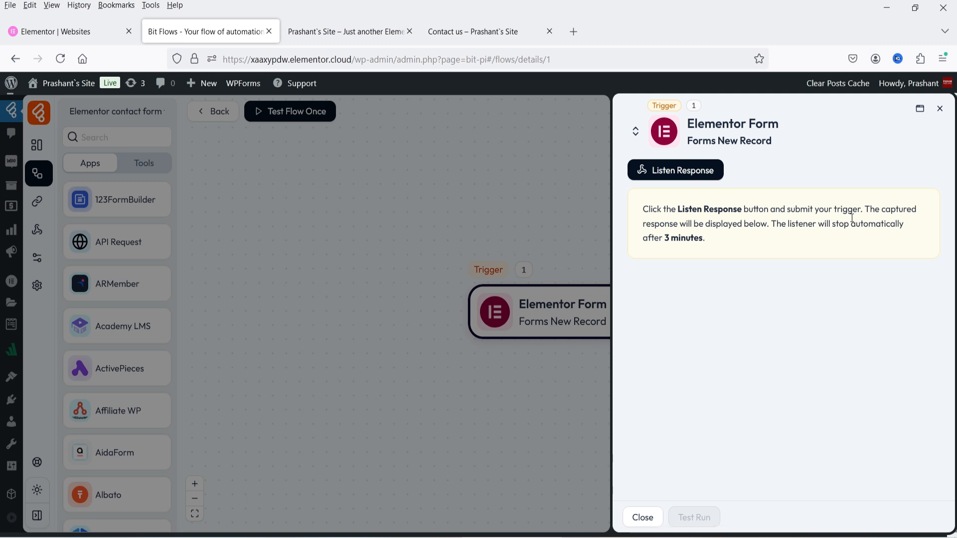
Start Listen Response on the Forms New Record trigger until it shows Listening….
{"action": "left_click", "coordinate": [688, 172]}
{"action": "left_click", "coordinate": [491, 31]}
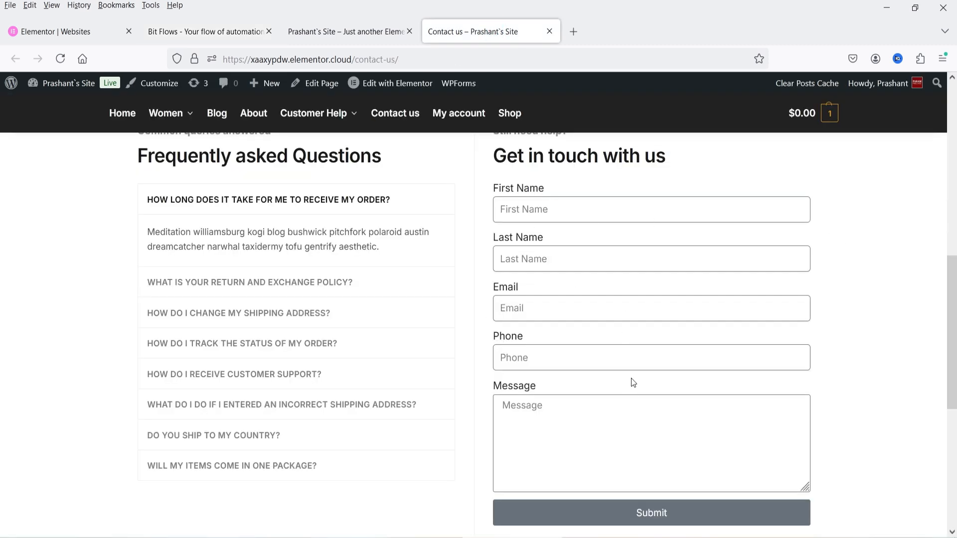
{"action": "left_click", "coordinate": [181, 31]}
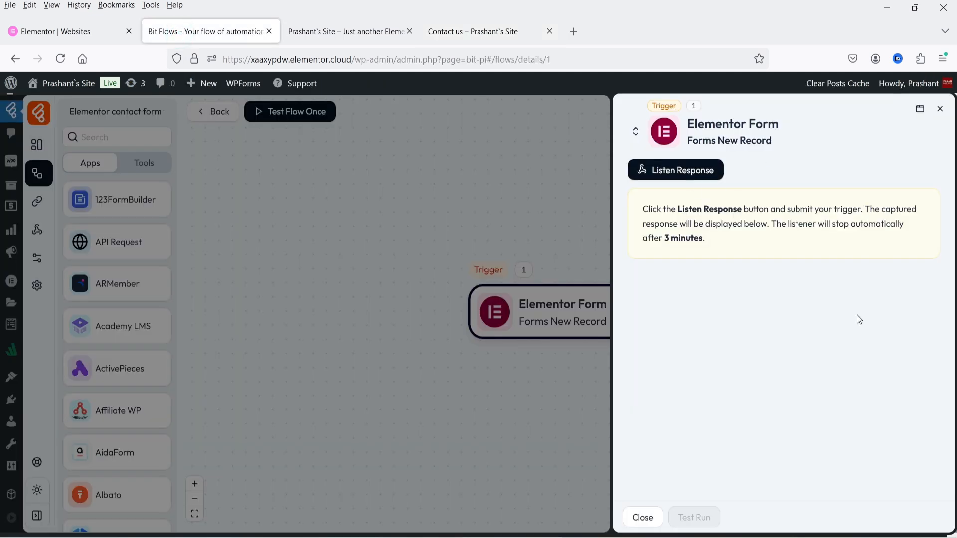
{"action": "left_click", "coordinate": [678, 172]}
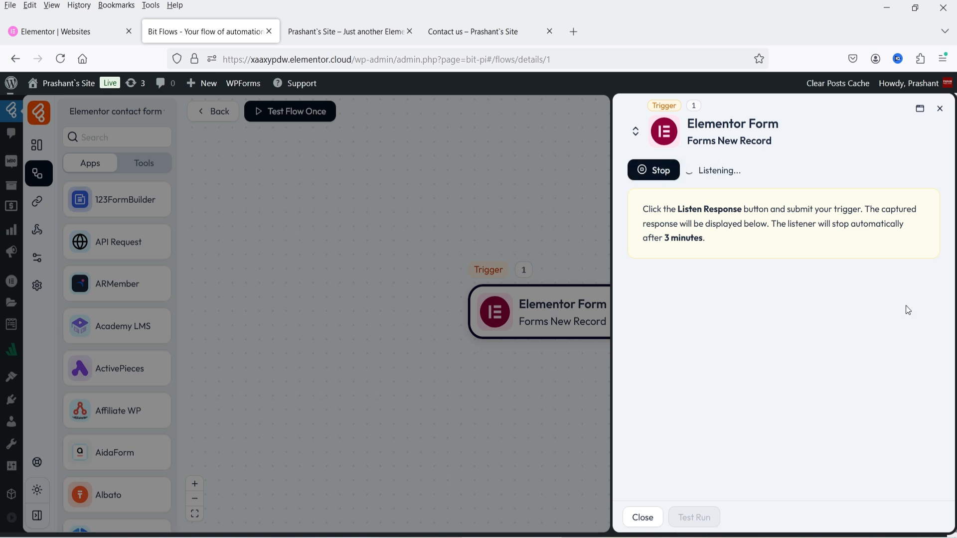
On the Contact us page, enter a test first name, last name and e-mail address.
{"action": "left_click", "coordinate": [485, 38]}
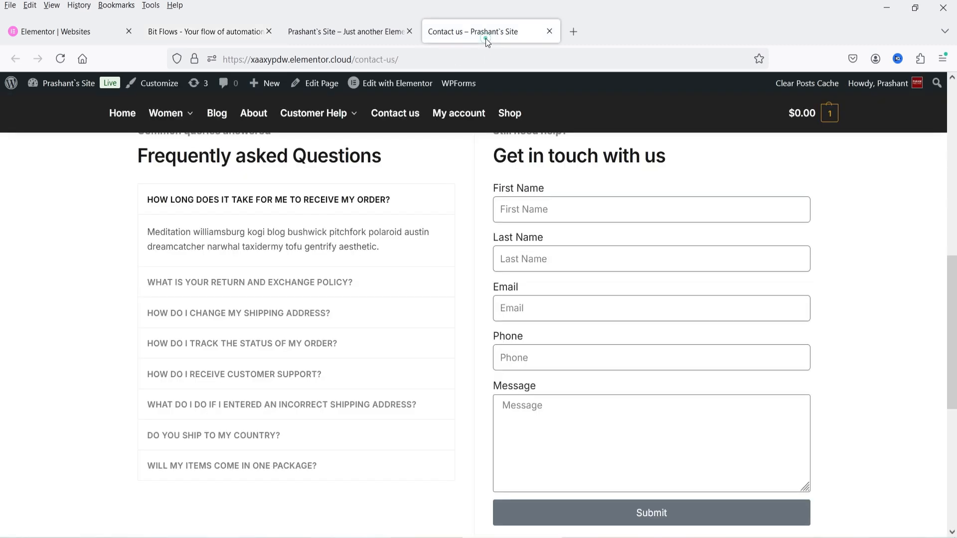
{"action": "left_click", "coordinate": [551, 206]}
{"action": "type", "text": "john"}
{"action": "key", "text": "Tab"}
{"action": "type", "text": "doe"}
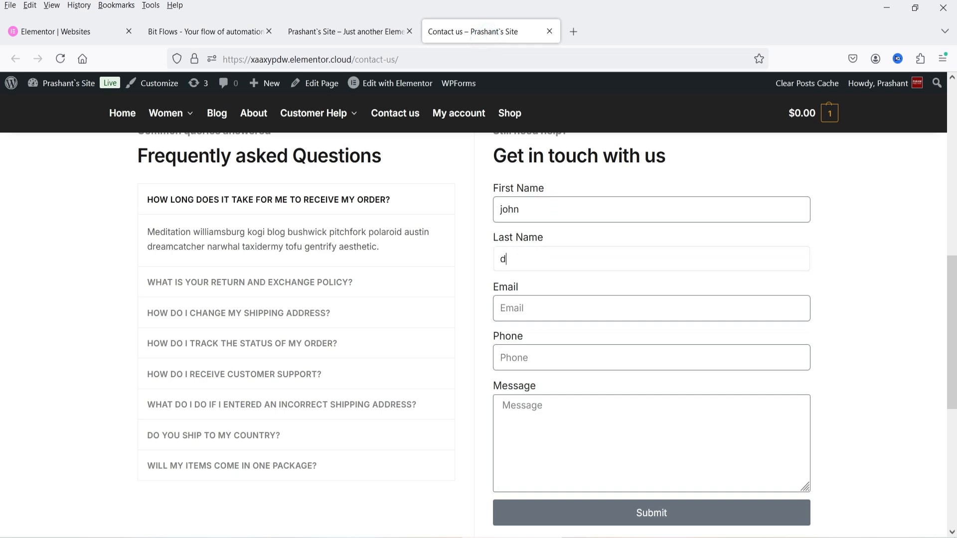
{"action": "key", "text": "Tab"}
{"action": "type", "text": "john@example.com"}
Add a test phone number and the message 'testing form', then submit the form.
{"action": "key", "text": "Tab"}
{"action": "type", "text": "1234567890"}
{"action": "key", "text": "Tab"}
{"action": "type", "text": "testing form"}
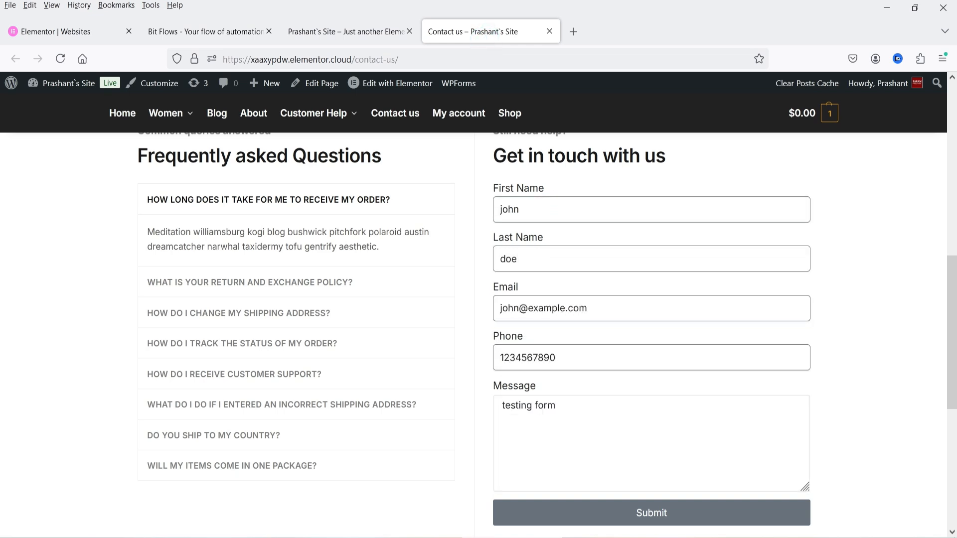
{"action": "scroll", "coordinate": [637, 213], "scroll_direction": "down", "scroll_amount": 2}
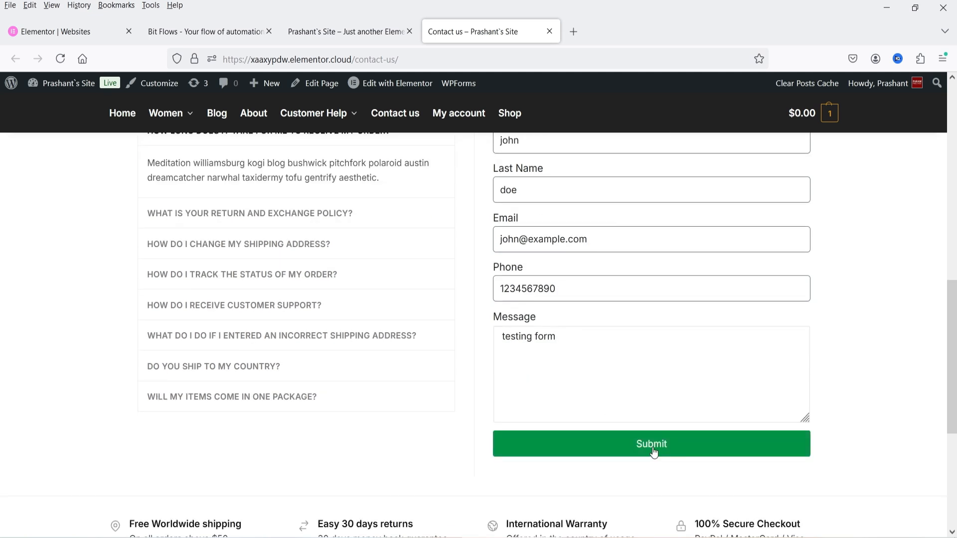
{"action": "left_click", "coordinate": [654, 452]}
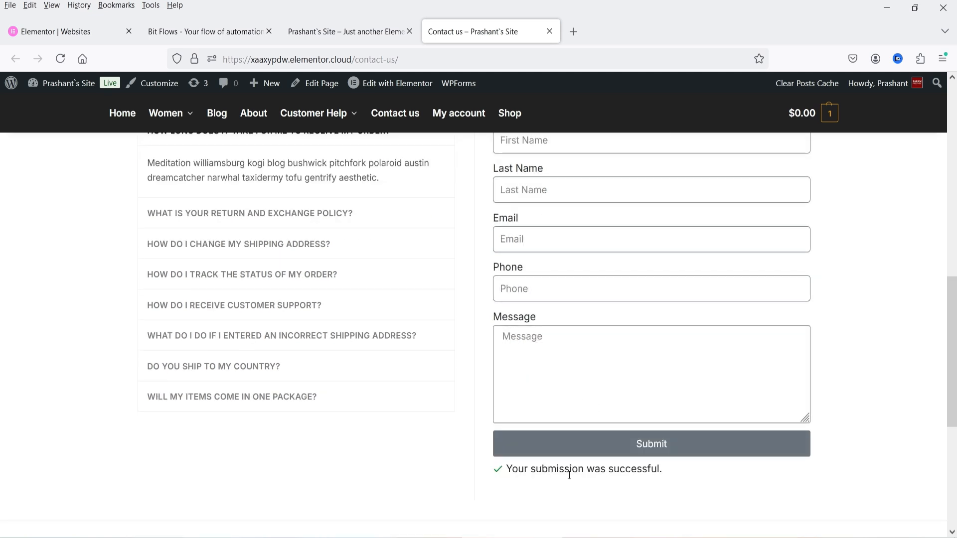
Review the Elementor Form trigger's captured response with the 'testing form' message, then close the trigger panel.
{"action": "left_click", "coordinate": [212, 35]}
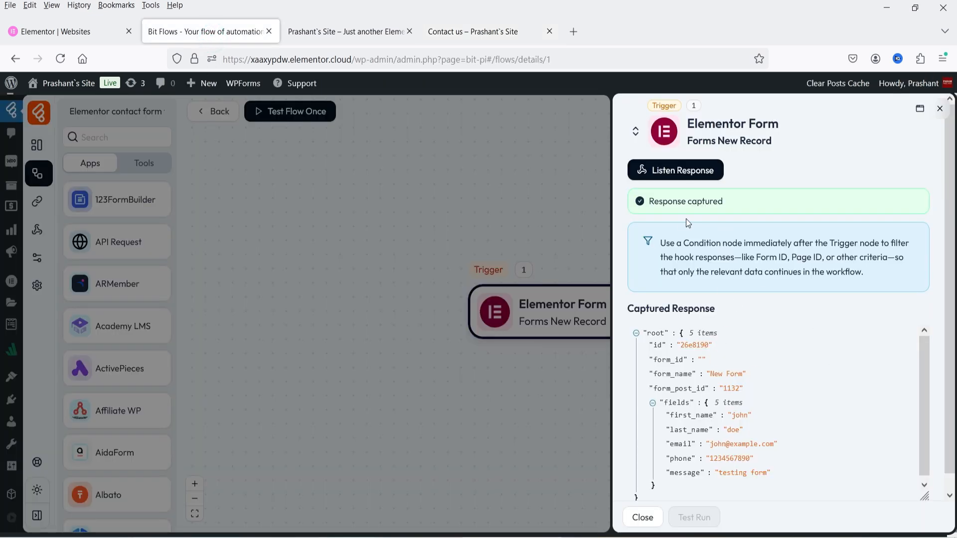
{"action": "scroll", "coordinate": [783, 369], "scroll_direction": "down", "scroll_amount": 1}
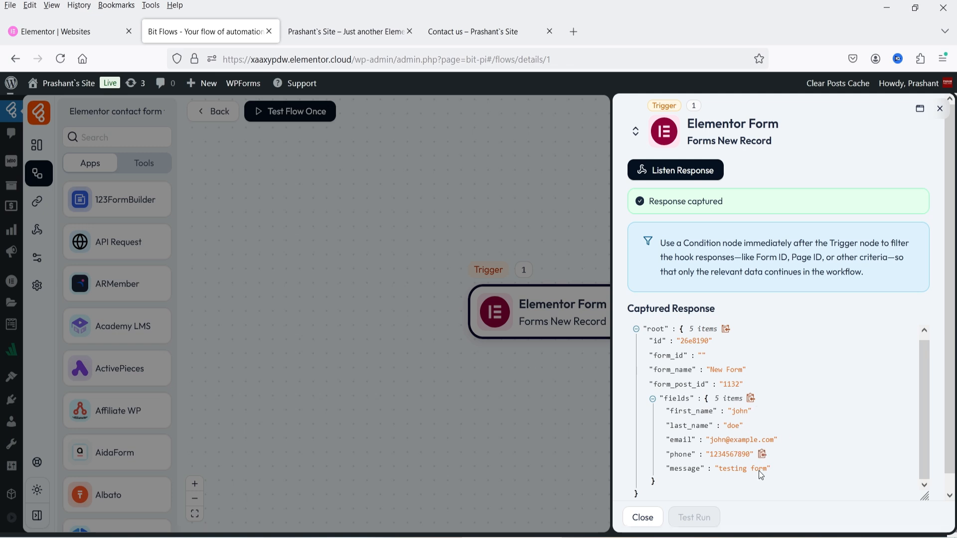
{"action": "left_click", "coordinate": [469, 33]}
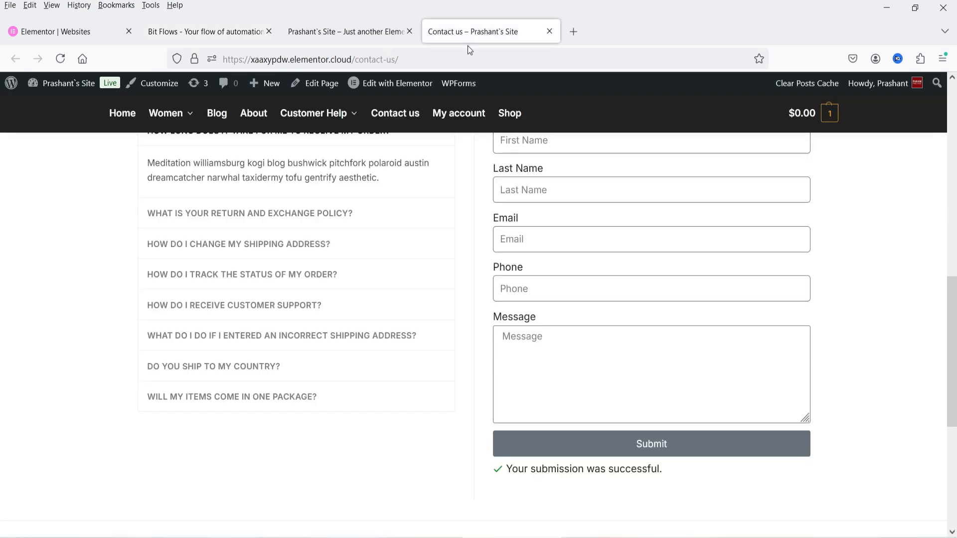
{"action": "left_click", "coordinate": [209, 35]}
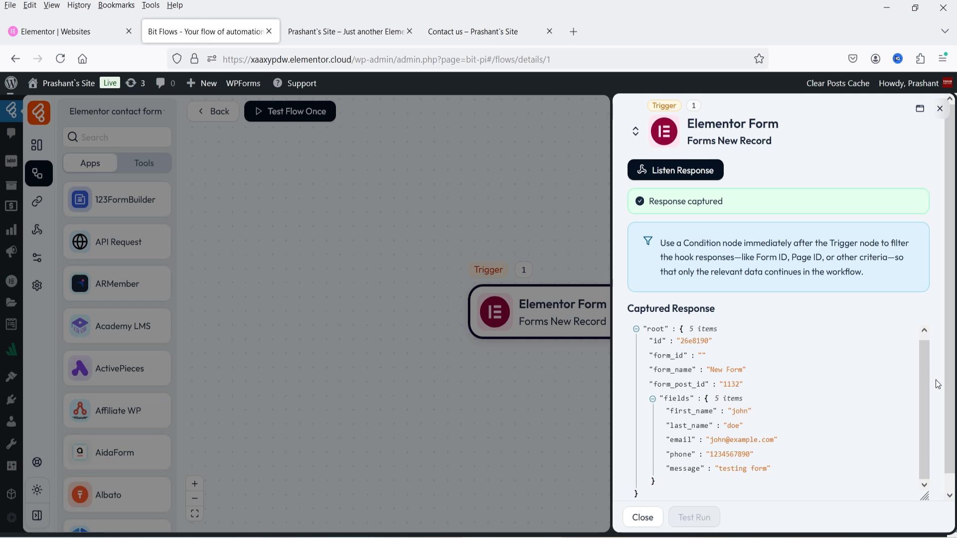
{"action": "scroll", "coordinate": [938, 383], "scroll_direction": "down", "scroll_amount": 1}
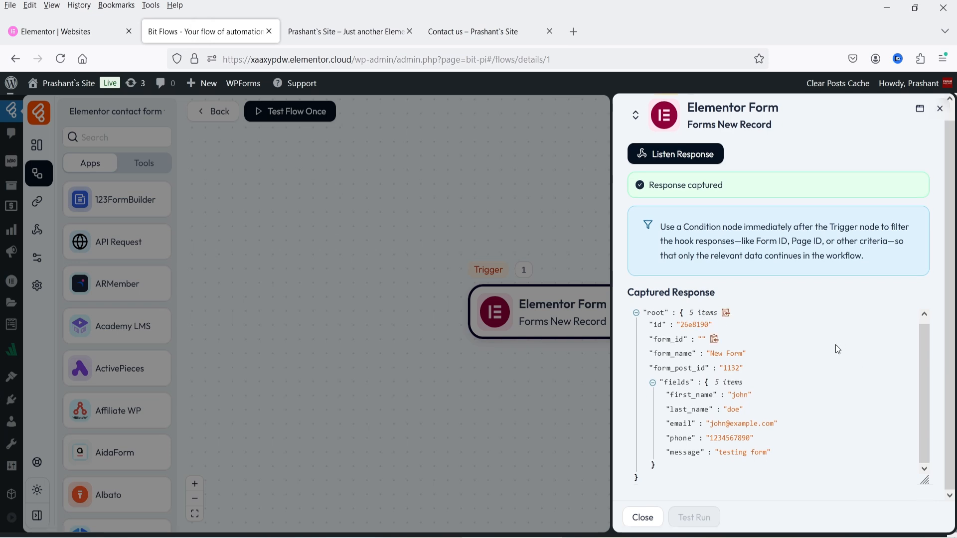
{"action": "left_click", "coordinate": [642, 517]}
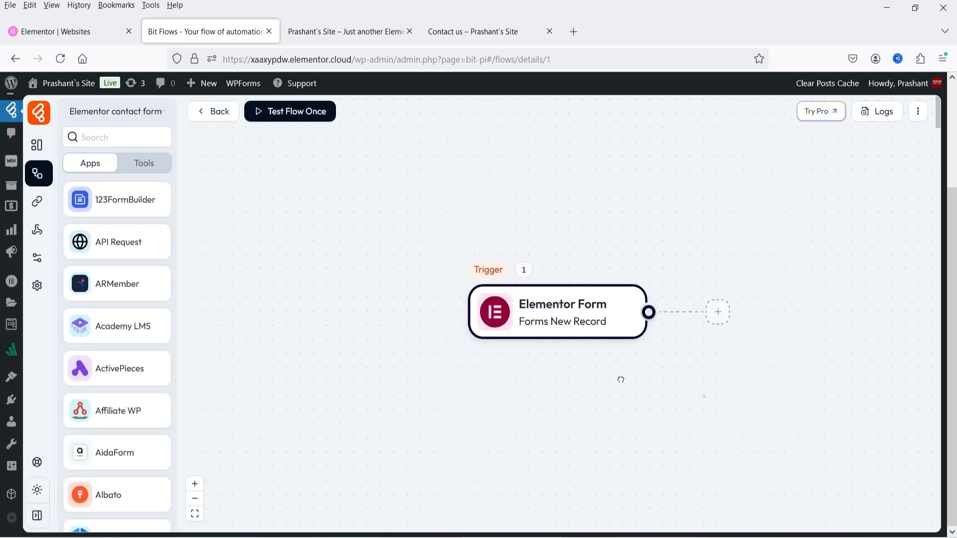
Add an action after the trigger by searching 'gohi' and picking GoHighLevel's Add Contact.
{"action": "left_click_drag", "start_coordinate": [703, 395], "coordinate": [472, 323]}
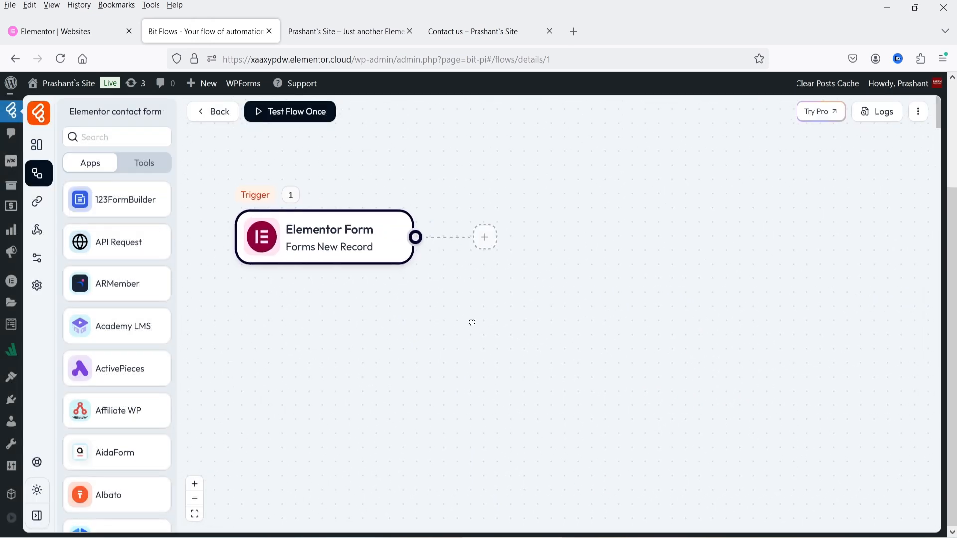
{"action": "left_click", "coordinate": [486, 237]}
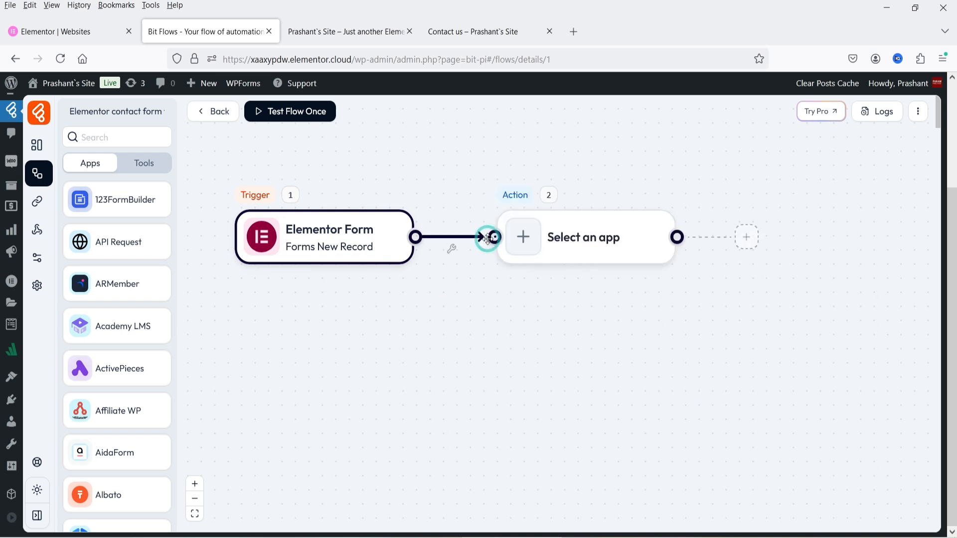
{"action": "left_click", "coordinate": [556, 250]}
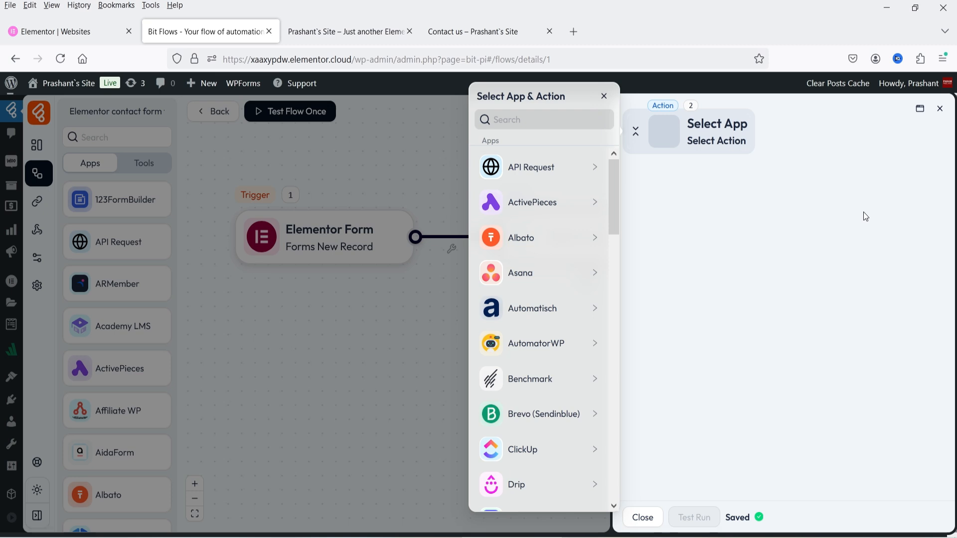
{"action": "left_click", "coordinate": [542, 121]}
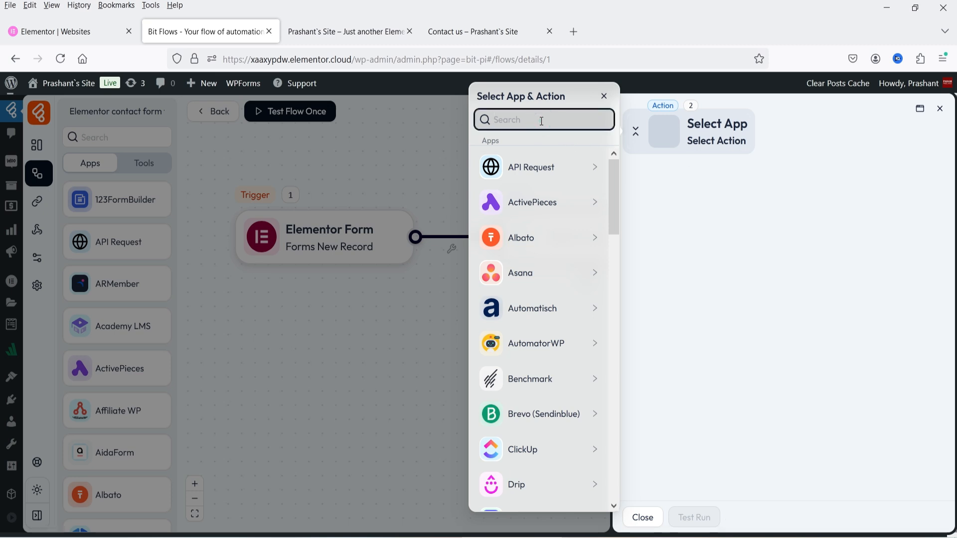
{"action": "type", "text": "google"}
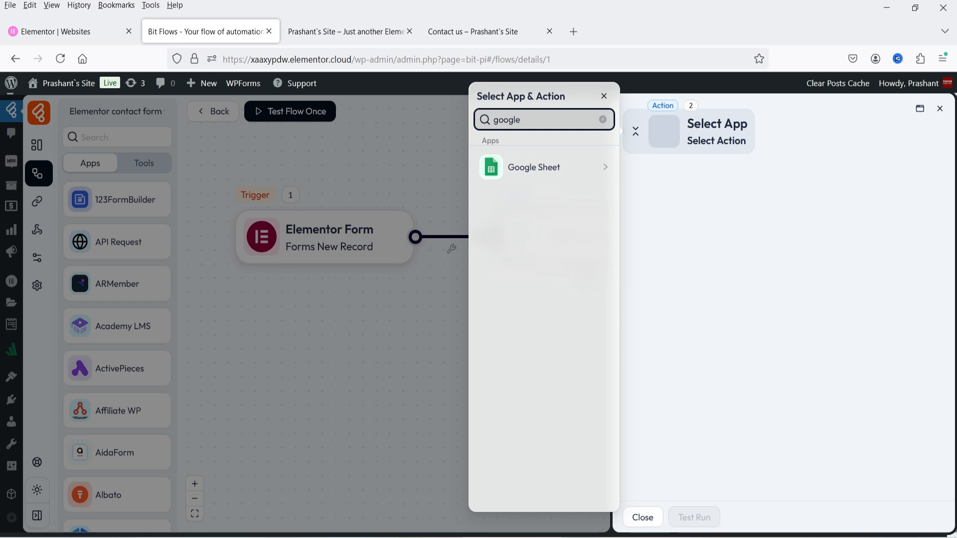
{"action": "left_click", "coordinate": [528, 177]}
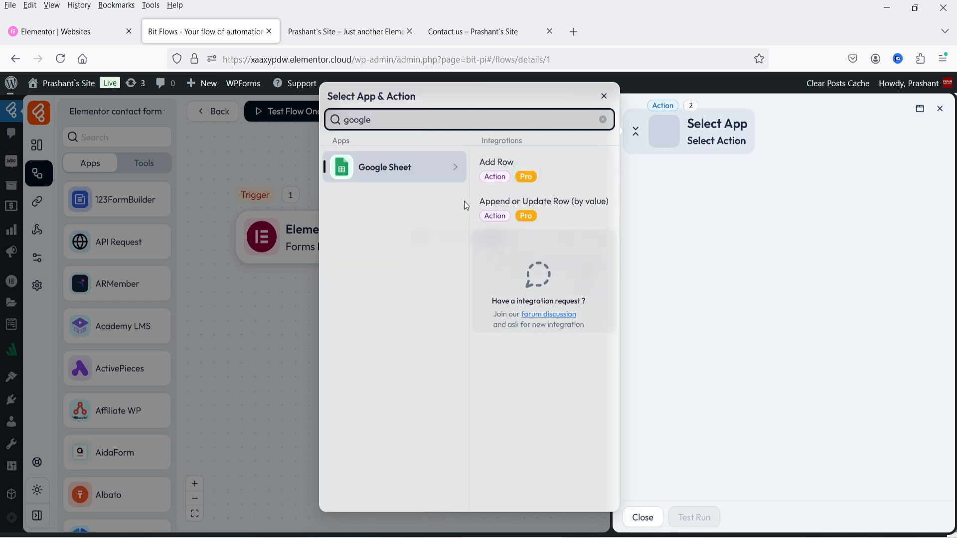
{"action": "left_click_drag", "start_coordinate": [408, 120], "coordinate": [274, 115]}
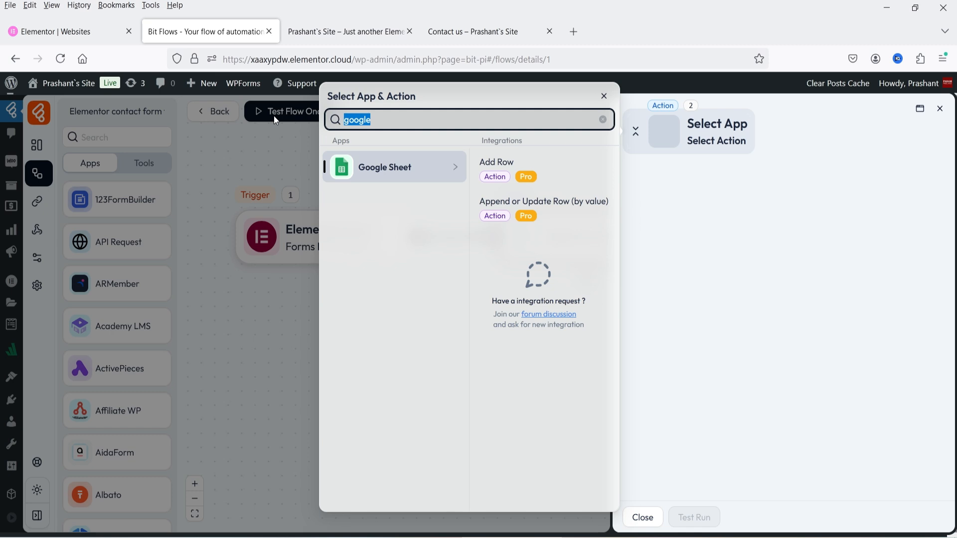
{"action": "type", "text": "goh"}
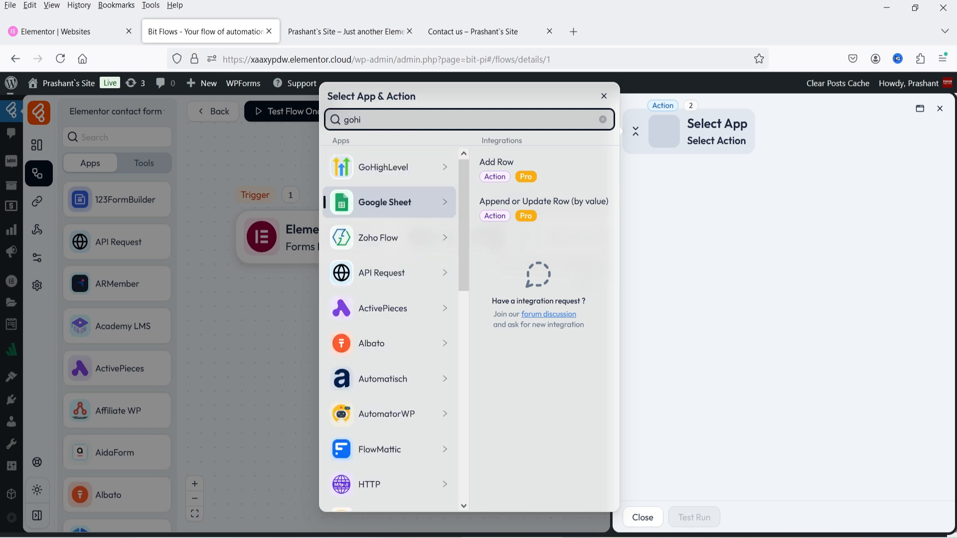
{"action": "type", "text": "i"}
{"action": "left_click", "coordinate": [499, 174]}
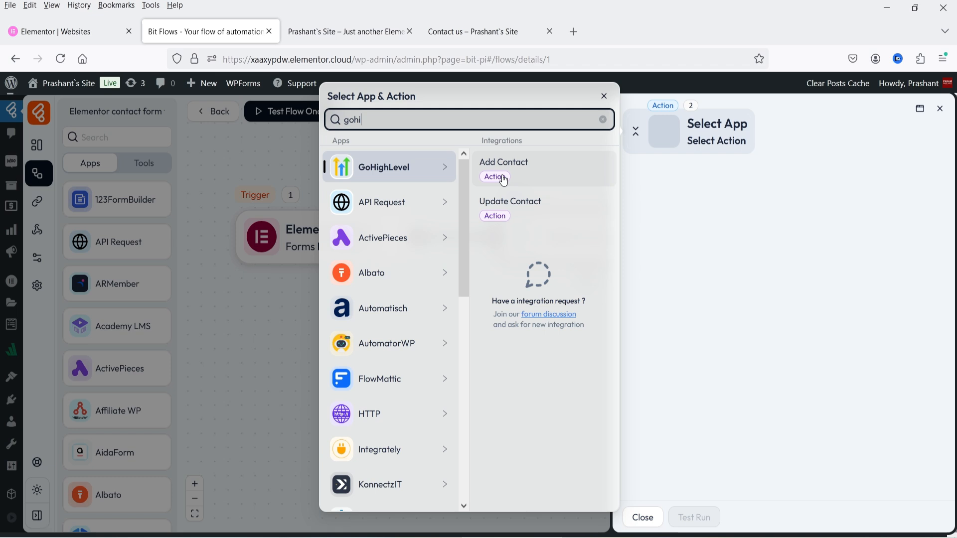
{"action": "left_click", "coordinate": [528, 175]}
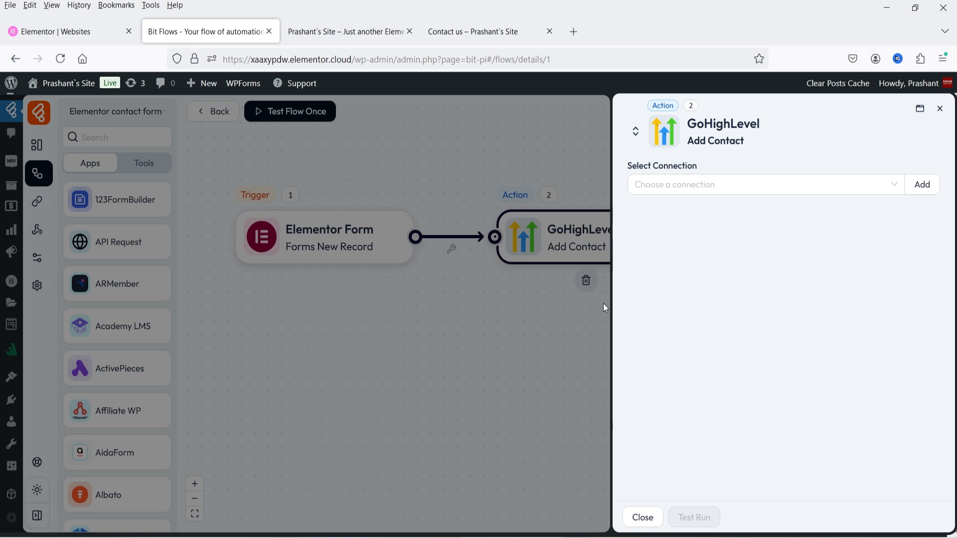
Start an API Key connection named 'GoHighLevel connection', then switch to the GoHighLevel window.
{"action": "left_click", "coordinate": [922, 185]}
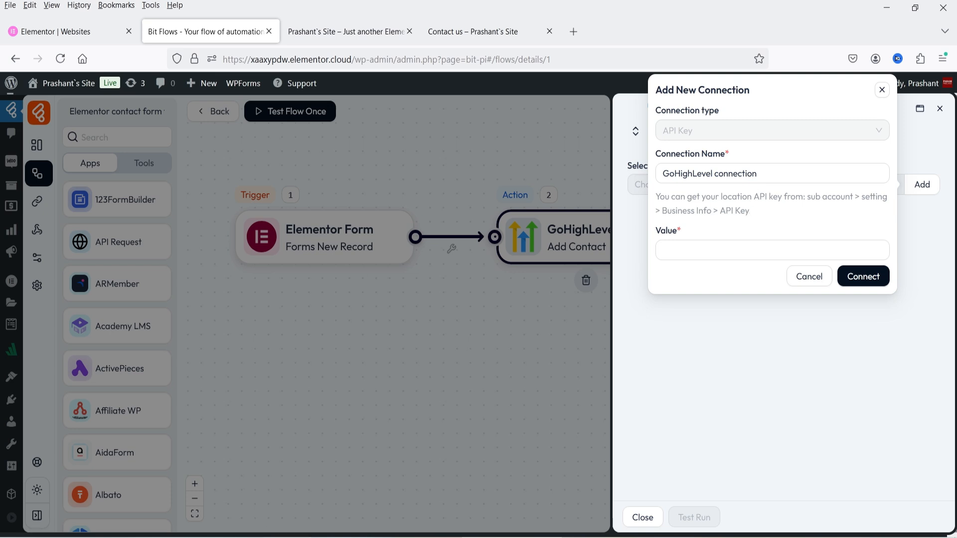
{"action": "key", "text": "alt+Tab"}
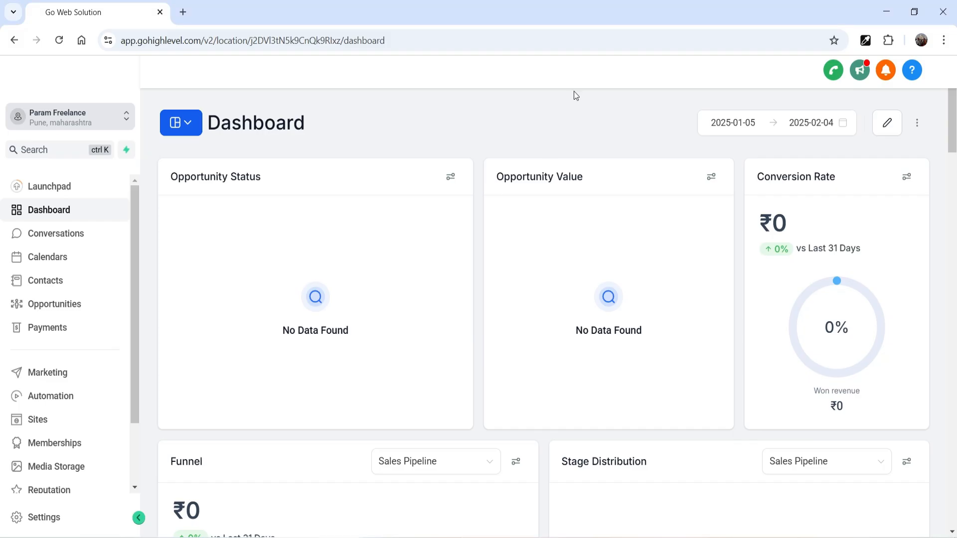
Copy the location API key from GoHighLevel's Business Profile settings and return to Bit Flows.
{"action": "left_click", "coordinate": [40, 517]}
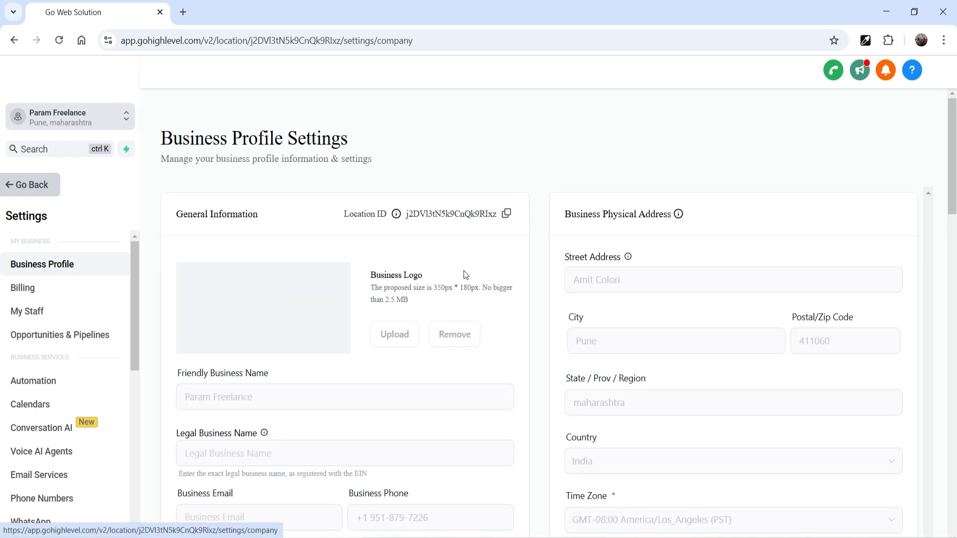
{"action": "scroll", "coordinate": [440, 263], "scroll_direction": "down", "scroll_amount": 3}
{"action": "scroll", "coordinate": [440, 262], "scroll_direction": "down", "scroll_amount": 5}
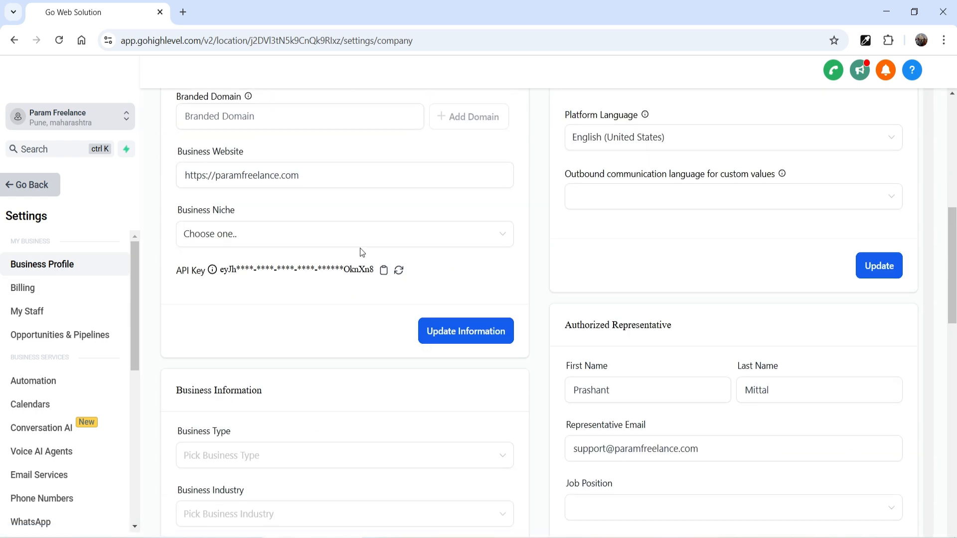
{"action": "left_click", "coordinate": [383, 272]}
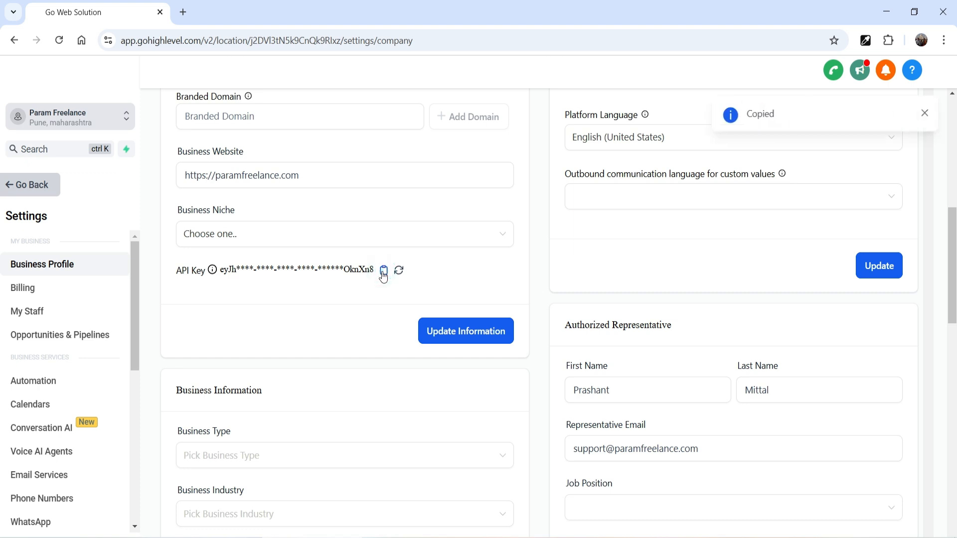
{"action": "key", "text": "alt+Tab"}
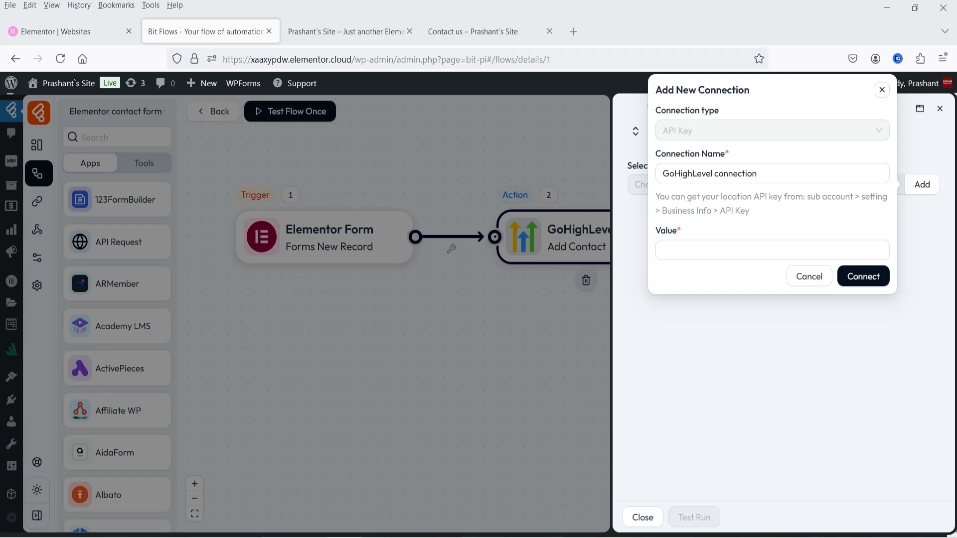
Paste the copied API key as the connection value and connect GoHighLevel.
{"action": "left_click", "coordinate": [677, 250]}
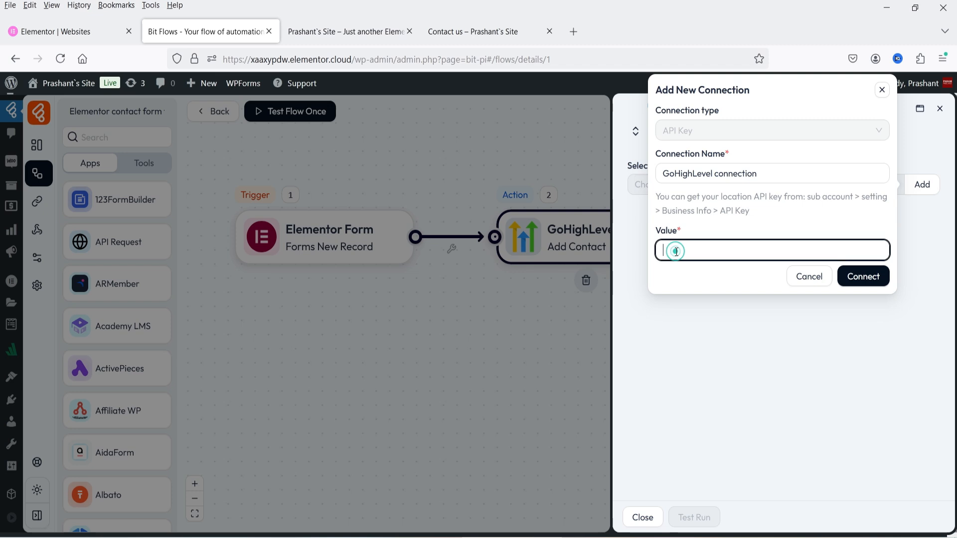
{"action": "key", "text": "ctrl+v"}
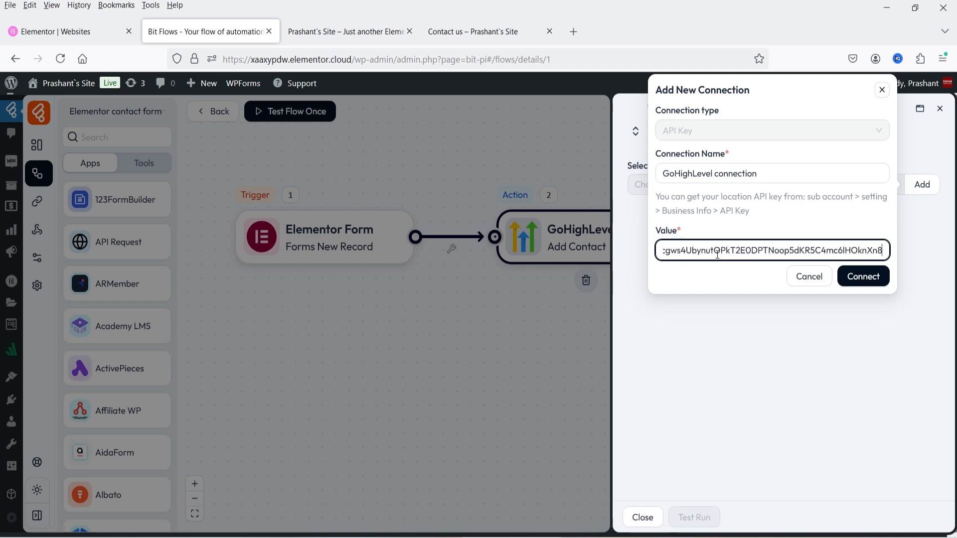
{"action": "left_click", "coordinate": [853, 275]}
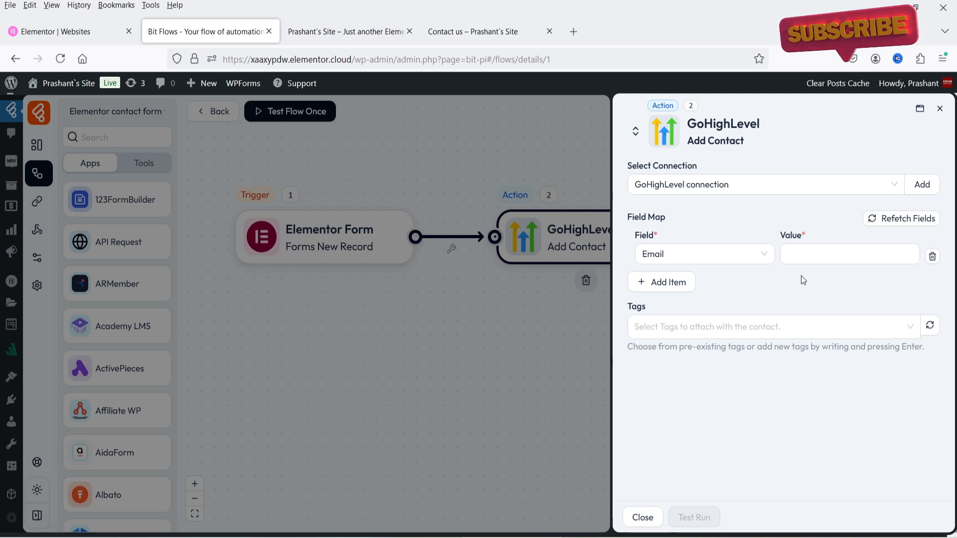
Check the Contact us form's fields and choose First Name as the mapped contact field.
{"action": "left_click", "coordinate": [763, 253]}
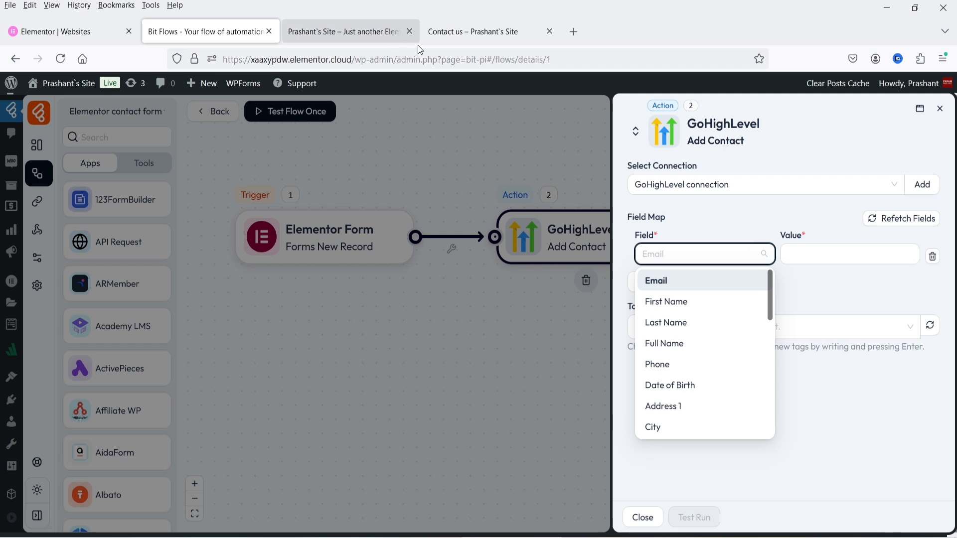
{"action": "left_click", "coordinate": [466, 31]}
{"action": "scroll", "coordinate": [632, 278], "scroll_direction": "up", "scroll_amount": 3}
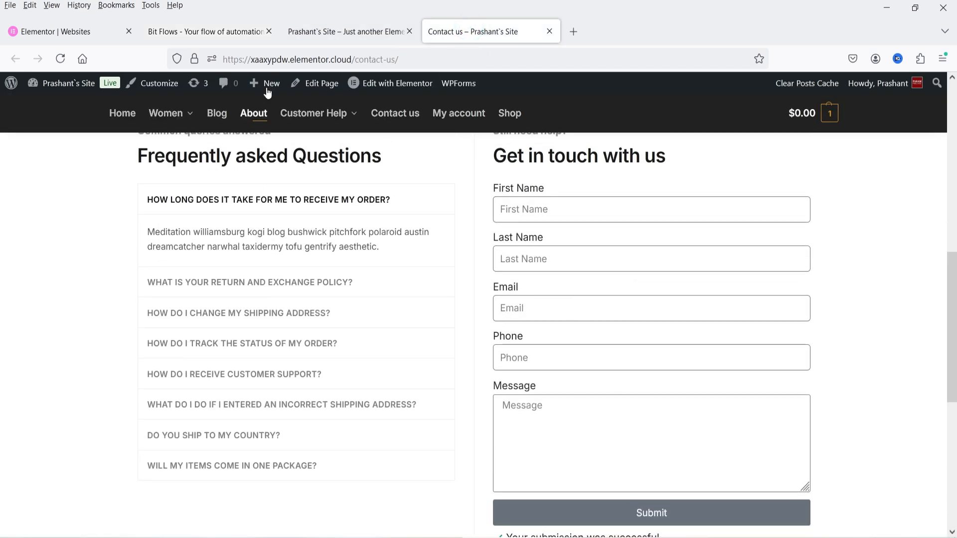
{"action": "left_click", "coordinate": [234, 30]}
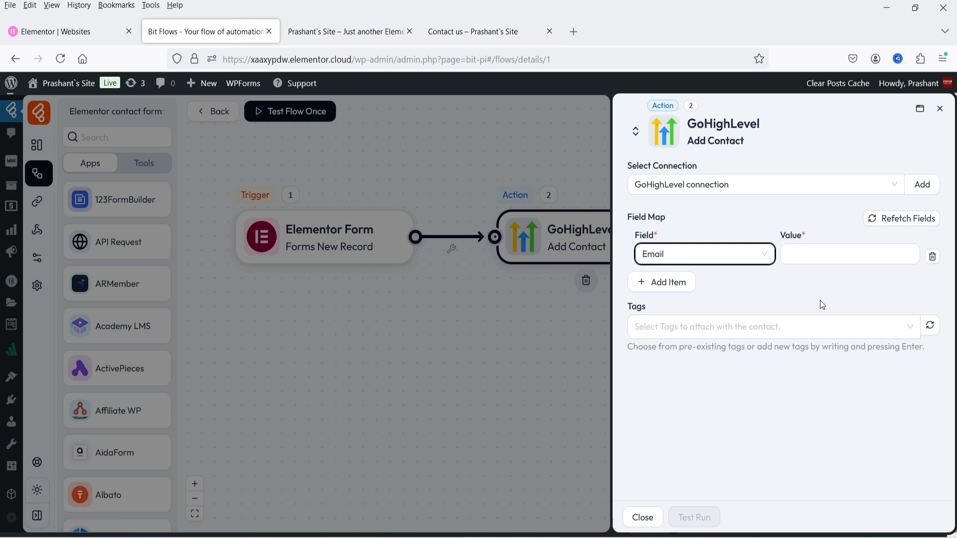
{"action": "left_click", "coordinate": [736, 257]}
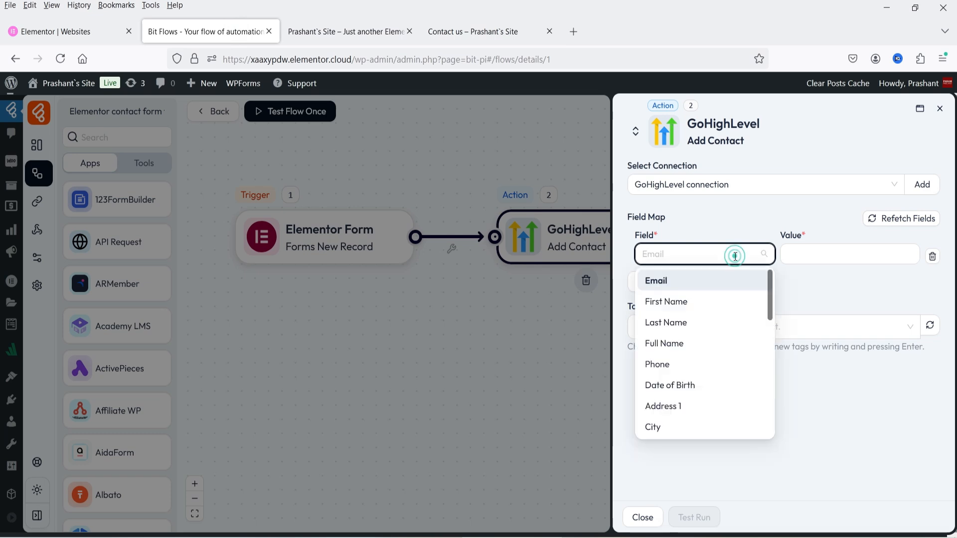
{"action": "left_click", "coordinate": [714, 308]}
{"action": "left_click", "coordinate": [798, 255]}
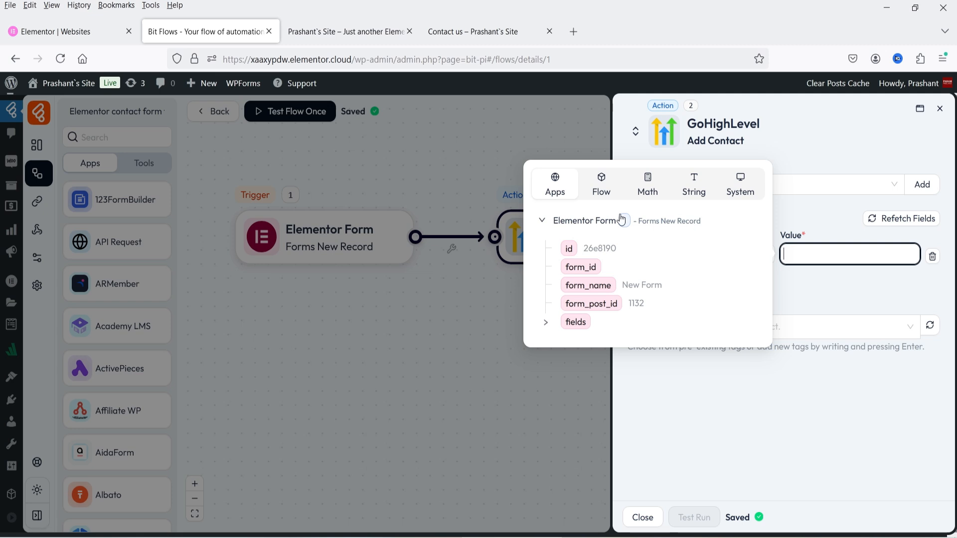
{"action": "left_click", "coordinate": [849, 298]}
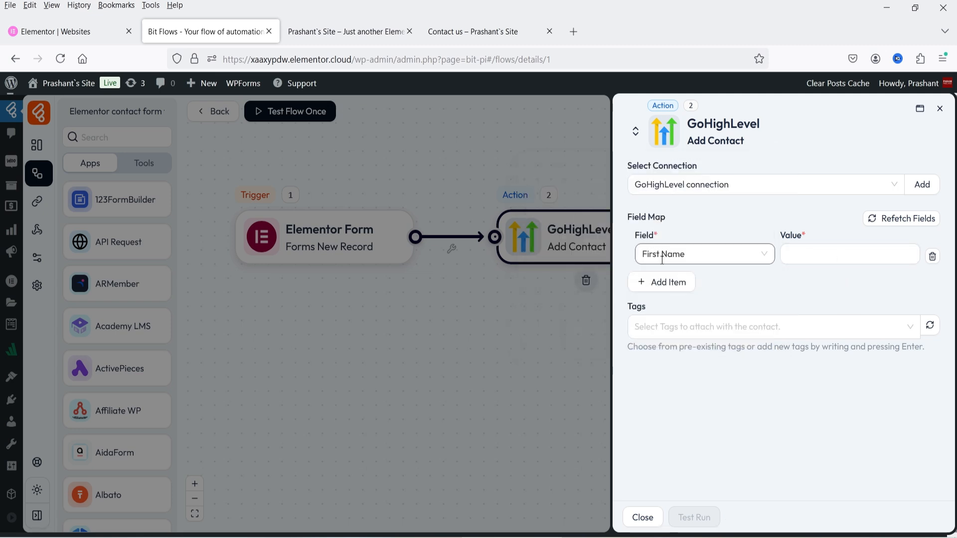
Set the First Name value to the Elementor form's first_name field.
{"action": "left_click", "coordinate": [706, 258]}
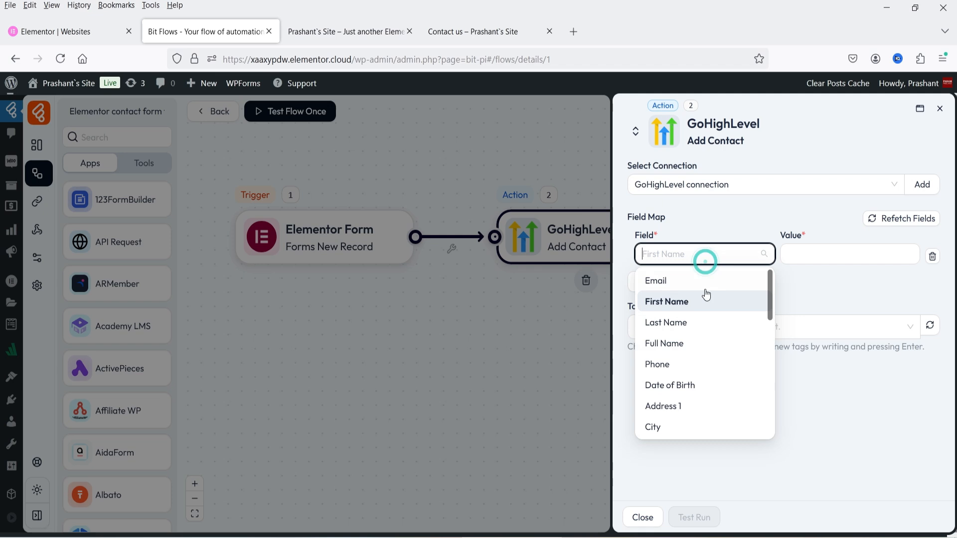
{"action": "scroll", "coordinate": [716, 339], "scroll_direction": "down", "scroll_amount": 2}
{"action": "scroll", "coordinate": [716, 339], "scroll_direction": "down", "scroll_amount": 5}
{"action": "scroll", "coordinate": [713, 336], "scroll_direction": "up", "scroll_amount": 8}
{"action": "left_click", "coordinate": [685, 304]}
{"action": "left_click", "coordinate": [818, 257]}
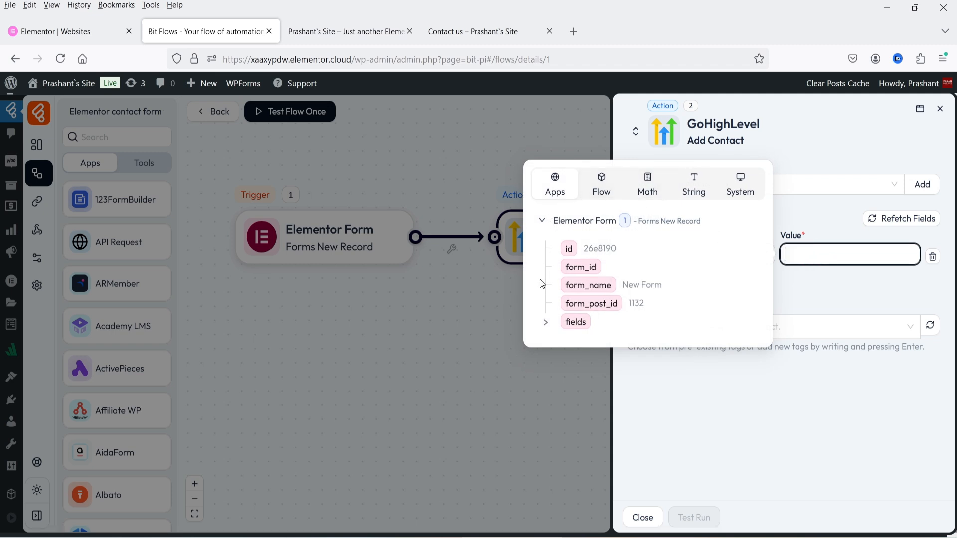
{"action": "left_click", "coordinate": [546, 325]}
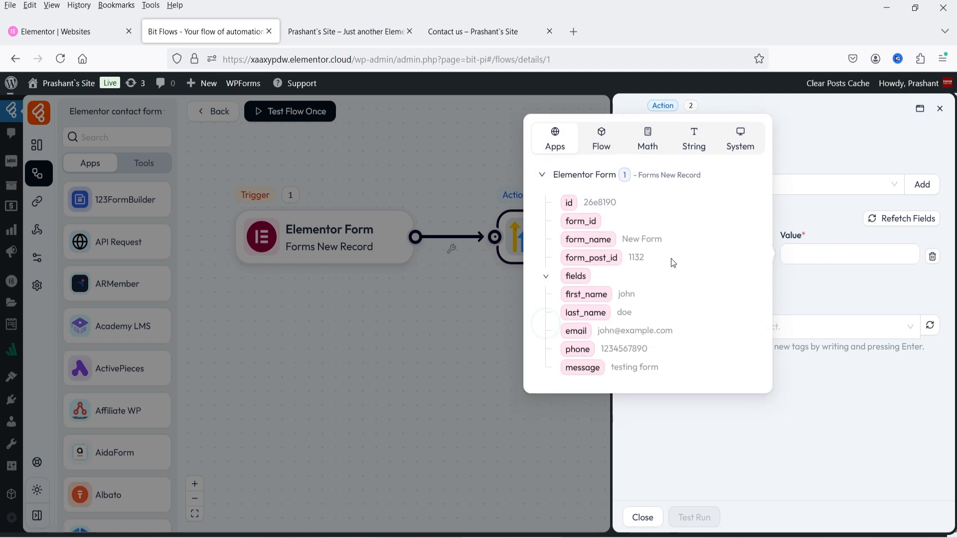
{"action": "left_click", "coordinate": [598, 297]}
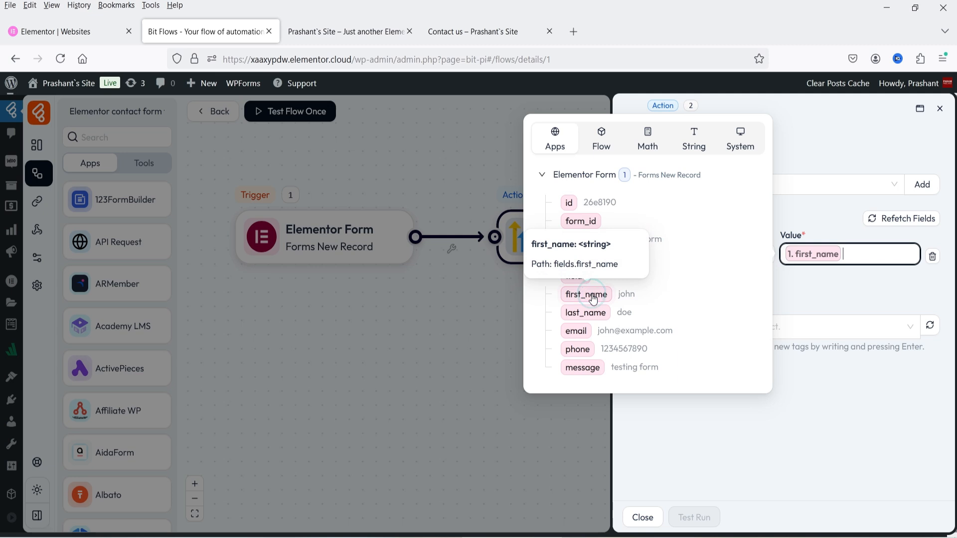
{"action": "left_click", "coordinate": [864, 288]}
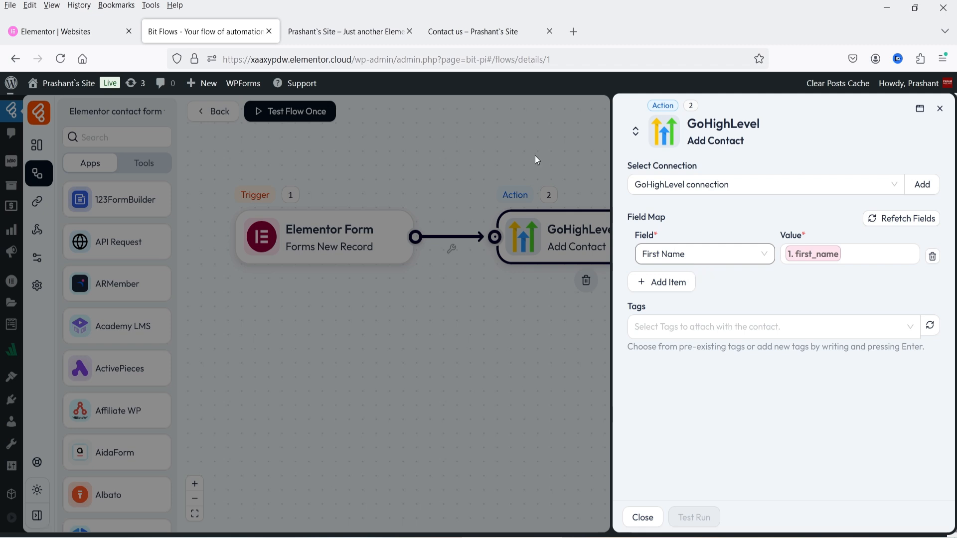
{"action": "left_click", "coordinate": [489, 25]}
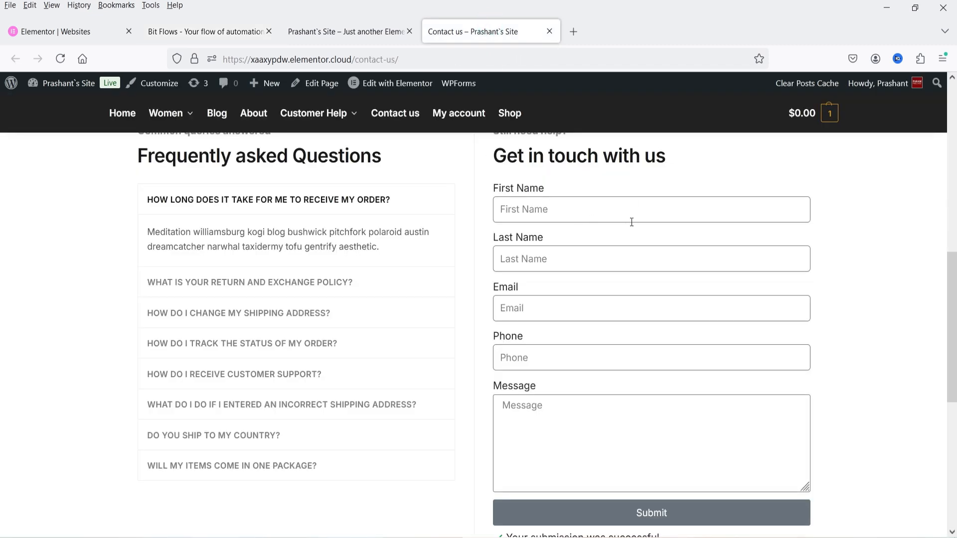
Open the Contact us page in the Elementor editor in a new tab.
{"action": "right_click", "coordinate": [377, 88]}
{"action": "left_click", "coordinate": [408, 96]}
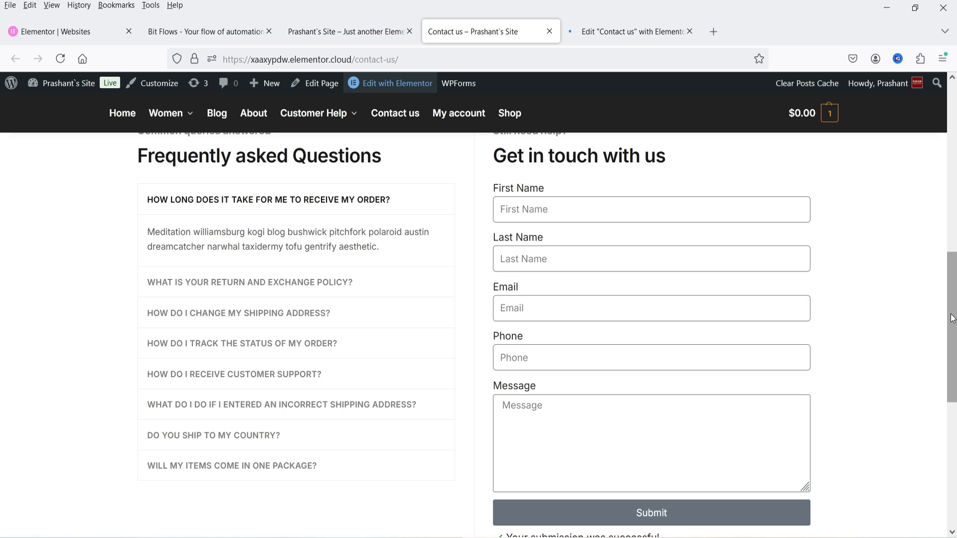
{"action": "key", "text": "ctrl+Tab"}
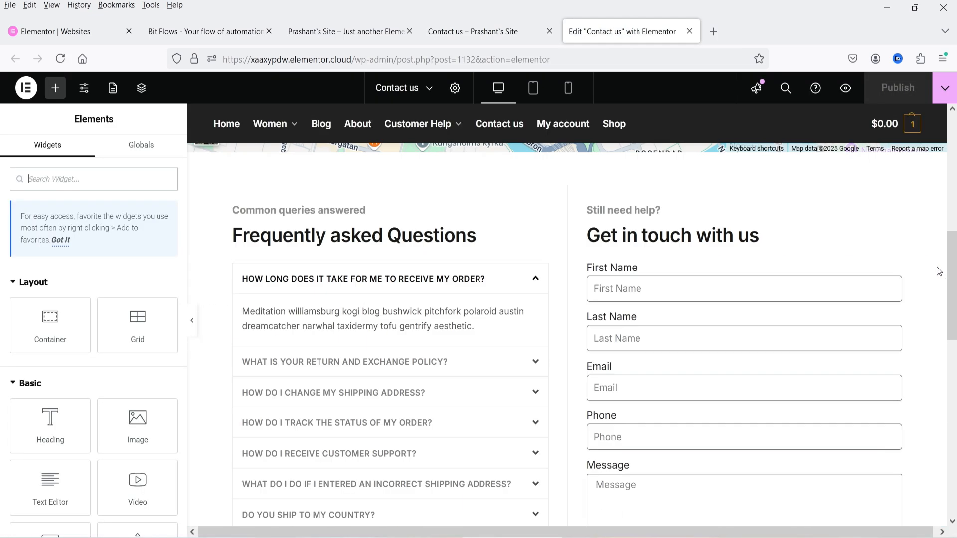
{"action": "scroll", "coordinate": [922, 264], "scroll_direction": "down", "scroll_amount": 3}
{"action": "scroll", "coordinate": [913, 263], "scroll_direction": "up", "scroll_amount": 3}
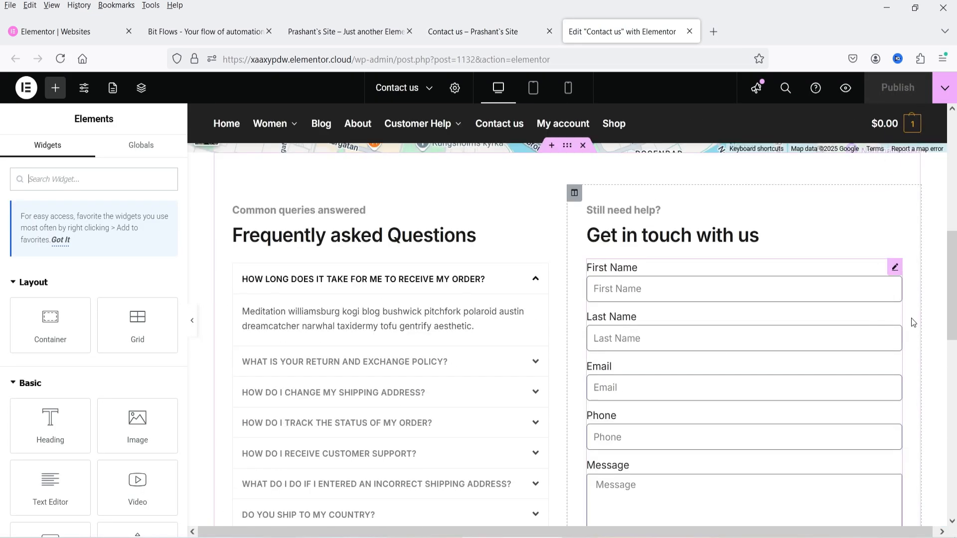
Confirm the First Name and Last Name field IDs are first_name and last_name.
{"action": "left_click", "coordinate": [895, 272]}
{"action": "left_click", "coordinate": [49, 271]}
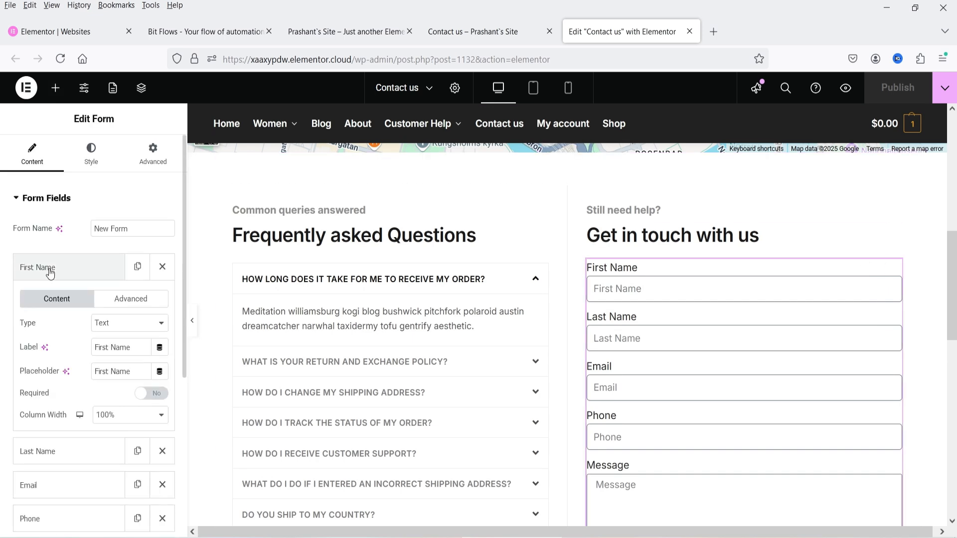
{"action": "left_click", "coordinate": [136, 303]}
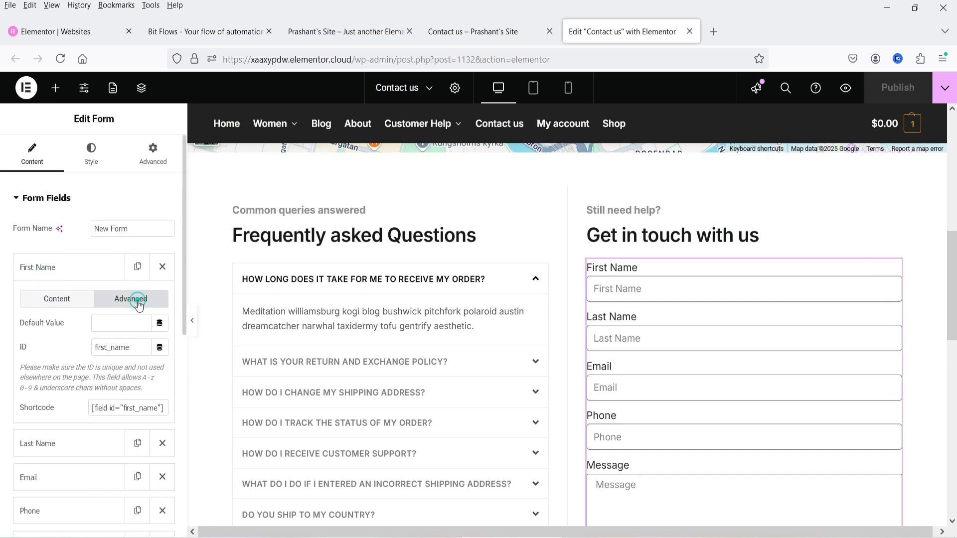
{"action": "double_click", "coordinate": [138, 347]}
{"action": "left_click", "coordinate": [103, 349]}
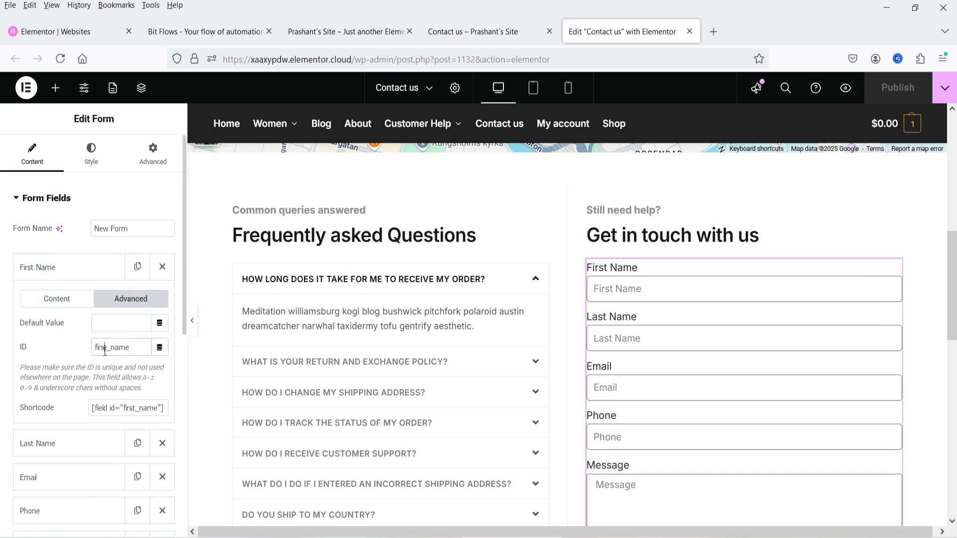
{"action": "left_click", "coordinate": [71, 269]}
{"action": "left_click", "coordinate": [75, 302]}
{"action": "left_click", "coordinate": [120, 333]}
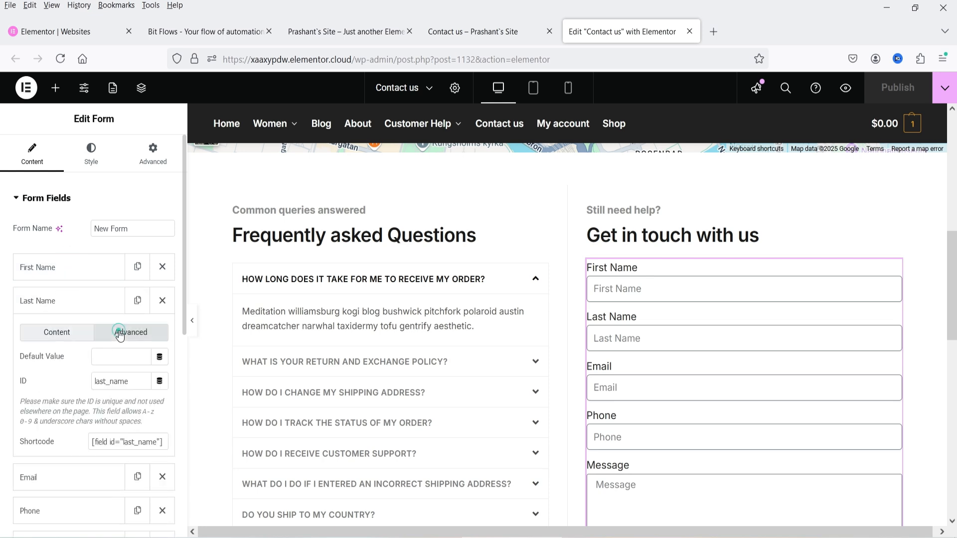
{"action": "double_click", "coordinate": [131, 381]}
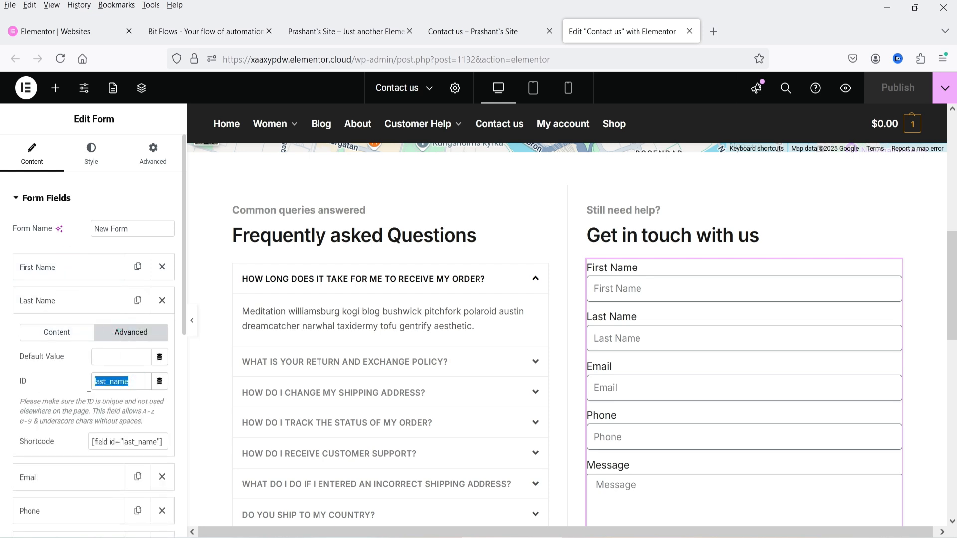
{"action": "left_click", "coordinate": [209, 31]}
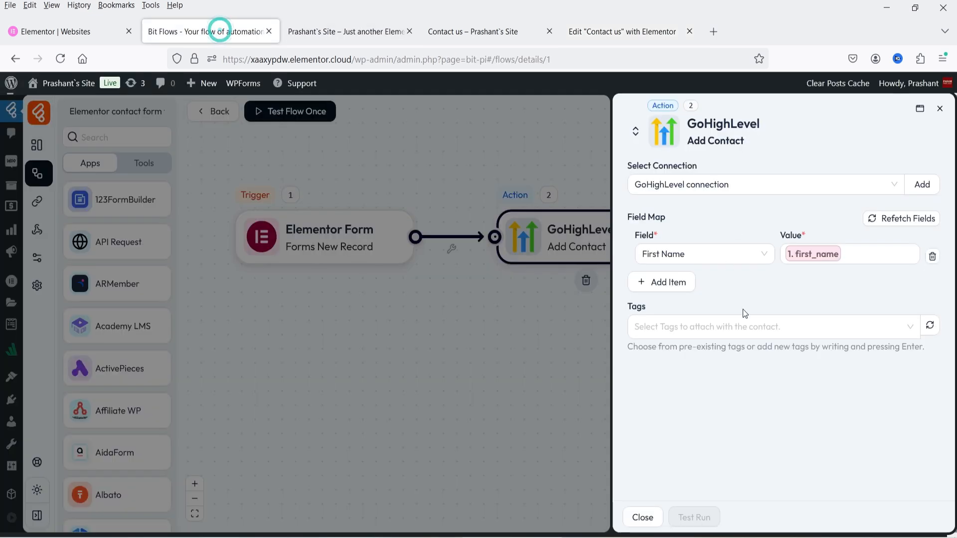
Add a Last Name row mapped to the form's last_name.
{"action": "left_click", "coordinate": [693, 289]}
{"action": "left_click", "coordinate": [680, 295]}
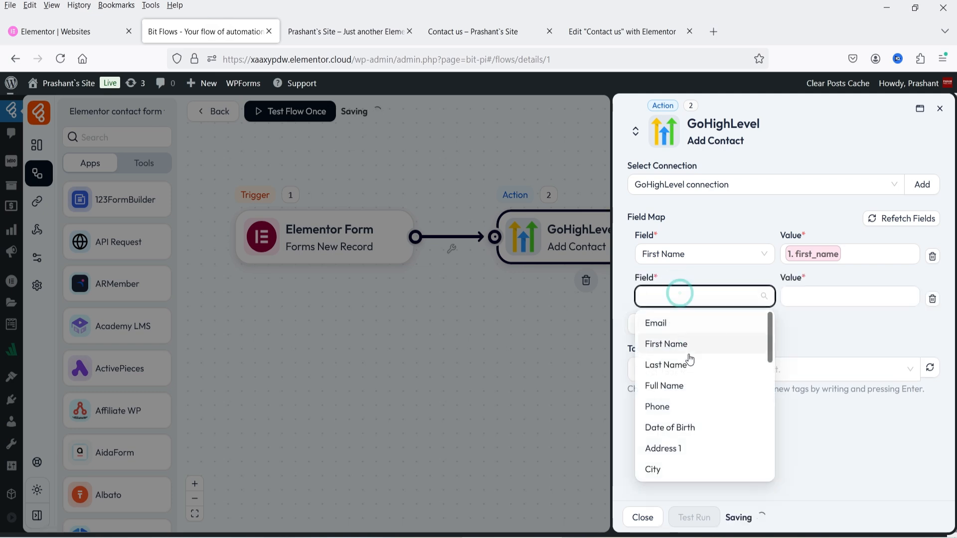
{"action": "left_click", "coordinate": [690, 359]}
{"action": "left_click", "coordinate": [853, 295]}
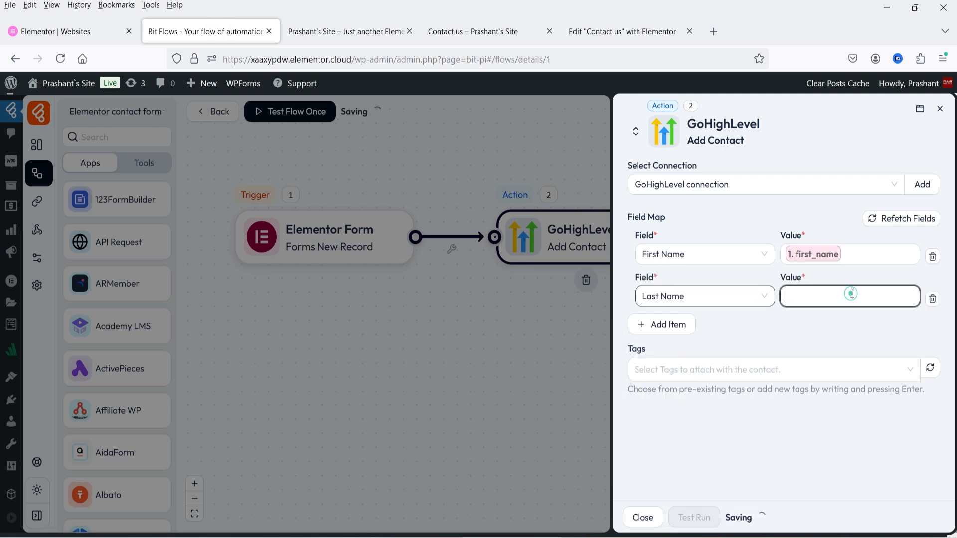
{"action": "left_click", "coordinate": [546, 364]}
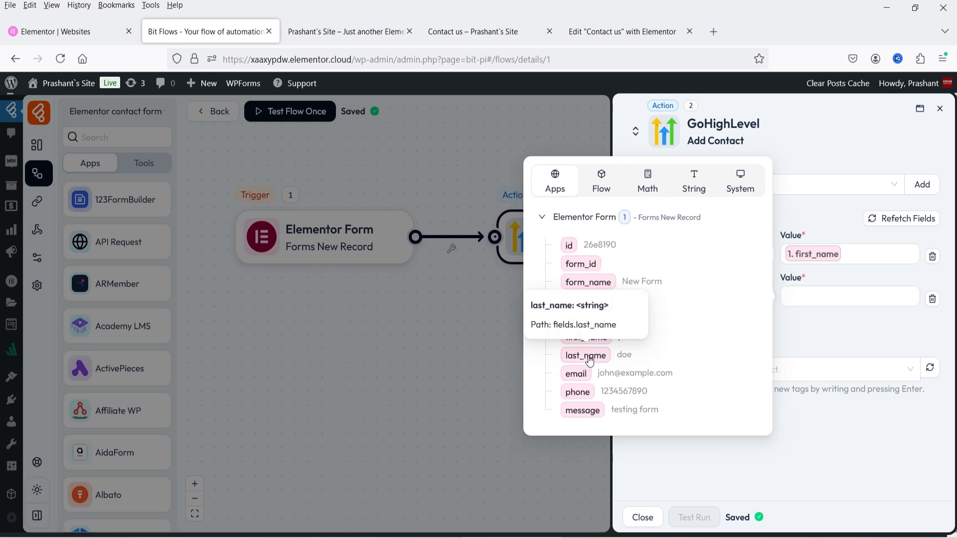
{"action": "left_click", "coordinate": [589, 357]}
{"action": "left_click", "coordinate": [806, 351]}
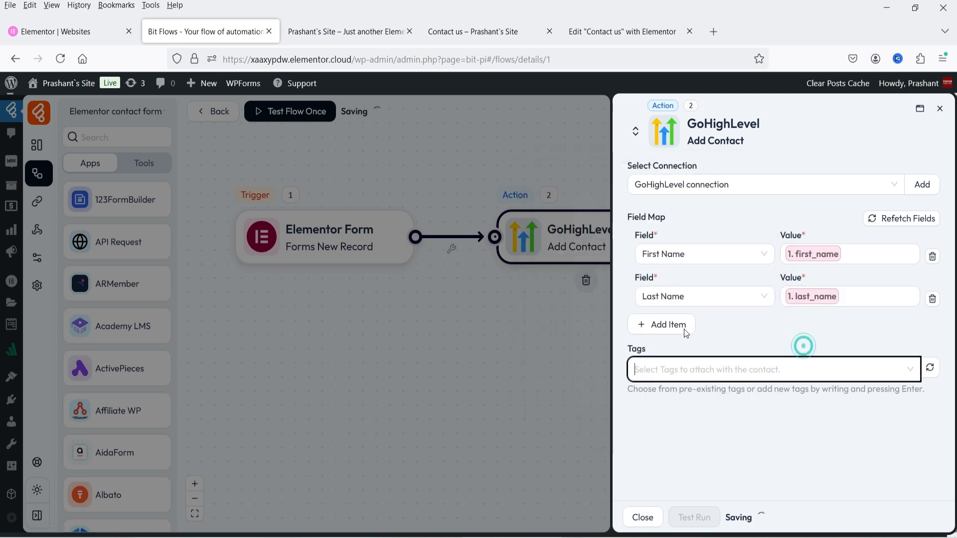
Add a Phone row mapped to the form's phone.
{"action": "left_click", "coordinate": [673, 327]}
{"action": "left_click", "coordinate": [674, 338]}
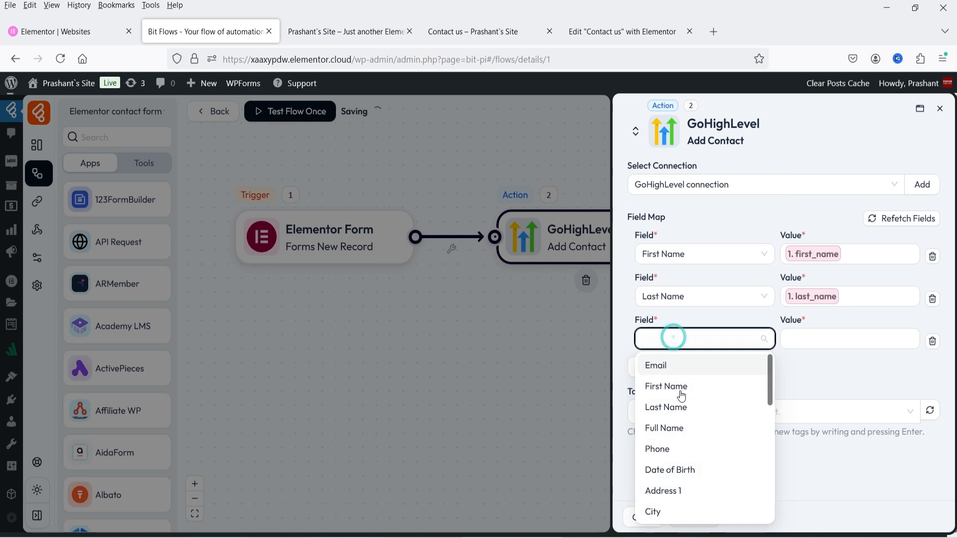
{"action": "left_click", "coordinate": [686, 449]}
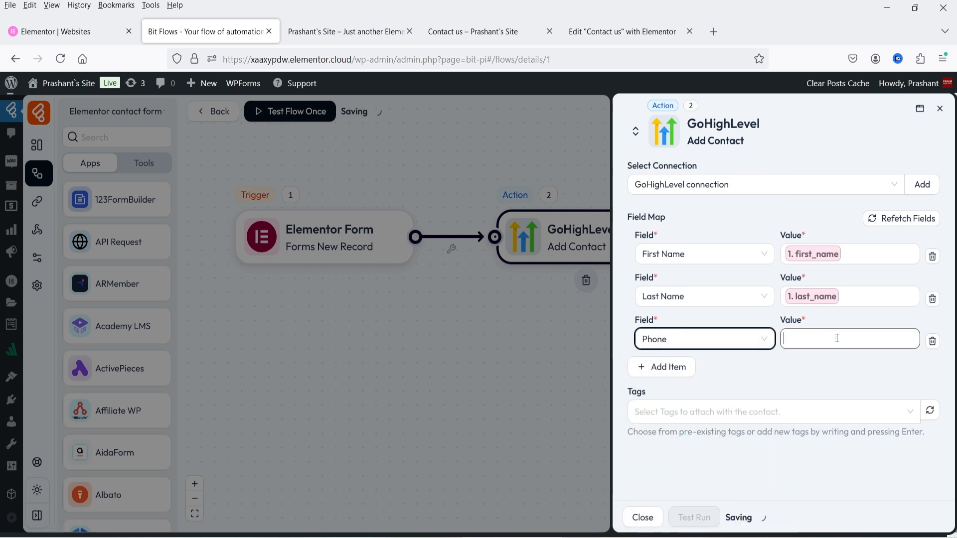
{"action": "left_click", "coordinate": [836, 338]}
{"action": "left_click", "coordinate": [549, 407]}
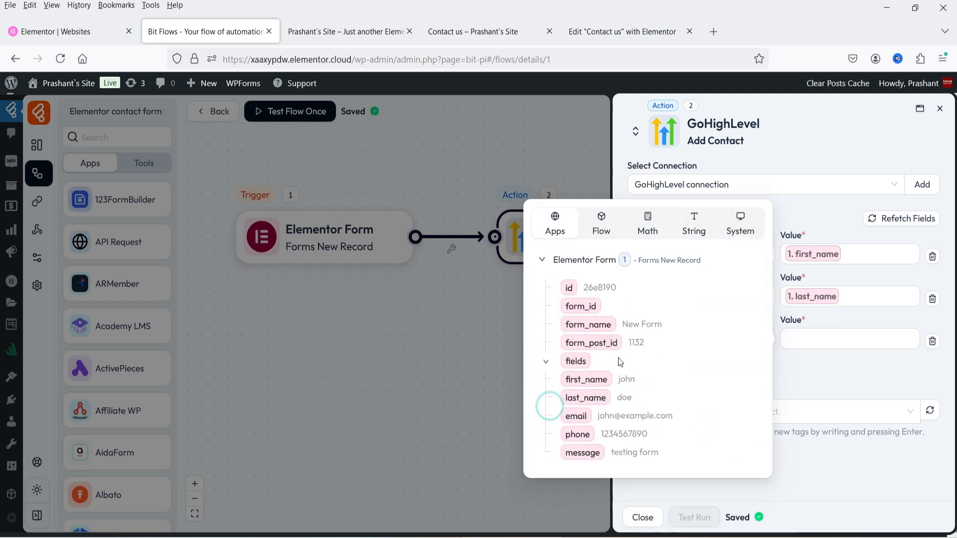
{"action": "left_click", "coordinate": [578, 434]}
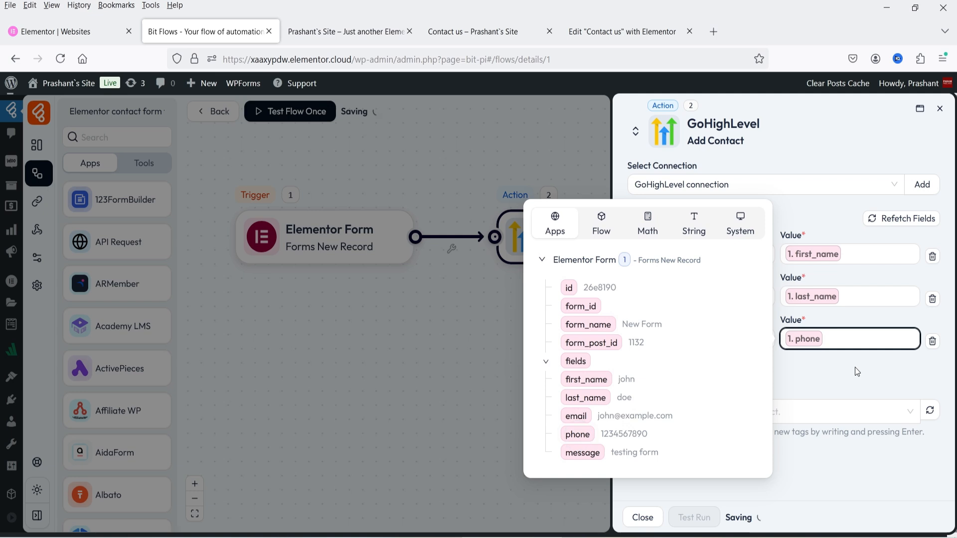
{"action": "left_click", "coordinate": [856, 369]}
Add an Email row mapped to the form's email.
{"action": "left_click", "coordinate": [674, 365]}
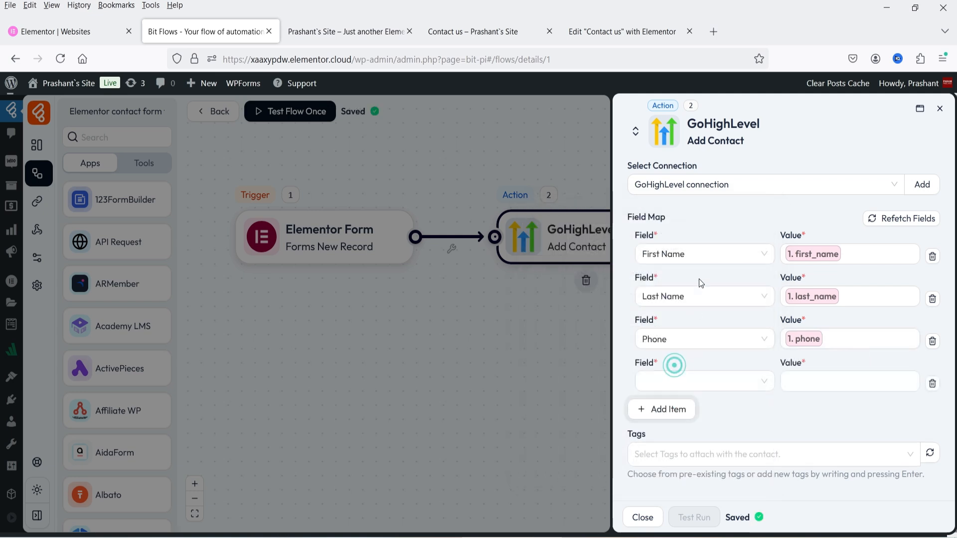
{"action": "left_click", "coordinate": [713, 380]}
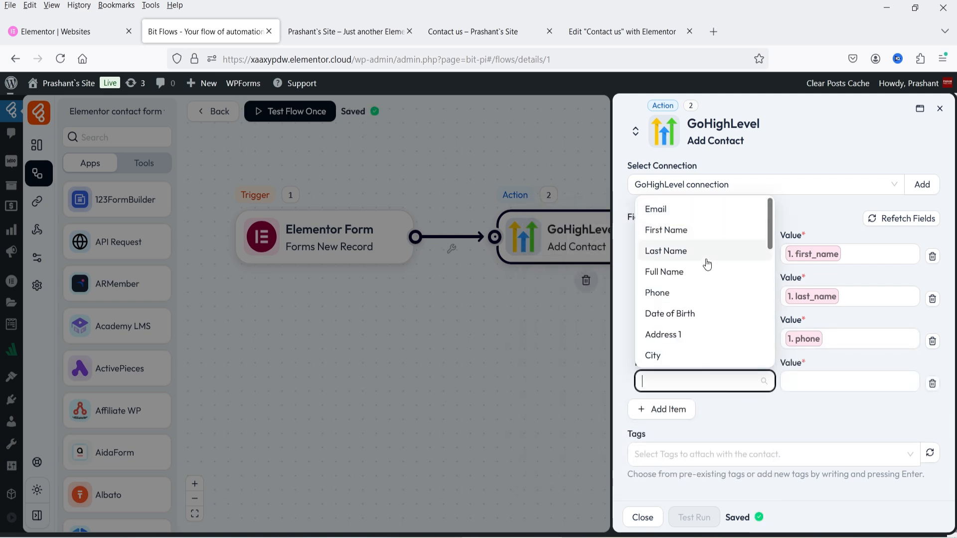
{"action": "scroll", "coordinate": [698, 254], "scroll_direction": "down", "scroll_amount": 2}
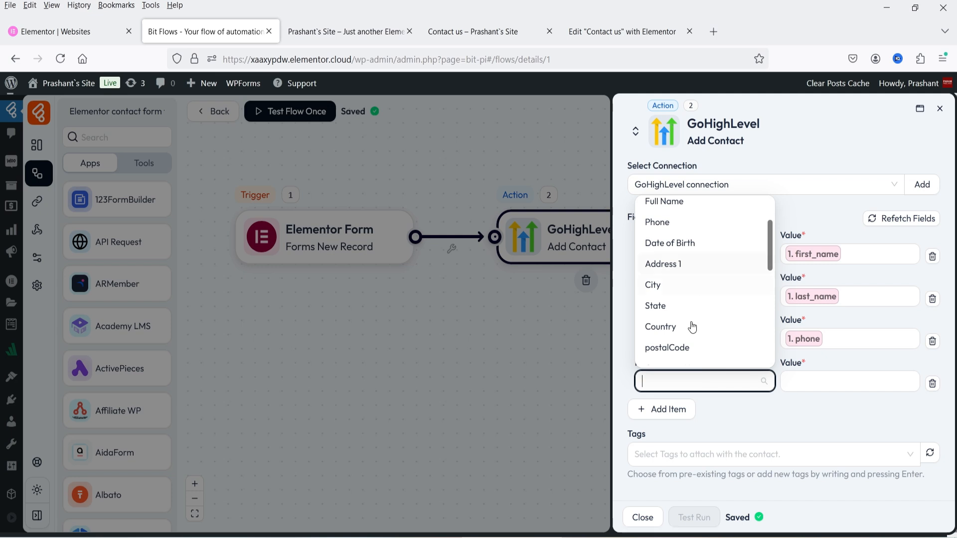
{"action": "scroll", "coordinate": [694, 319], "scroll_direction": "up", "scroll_amount": 2}
{"action": "left_click", "coordinate": [830, 383]}
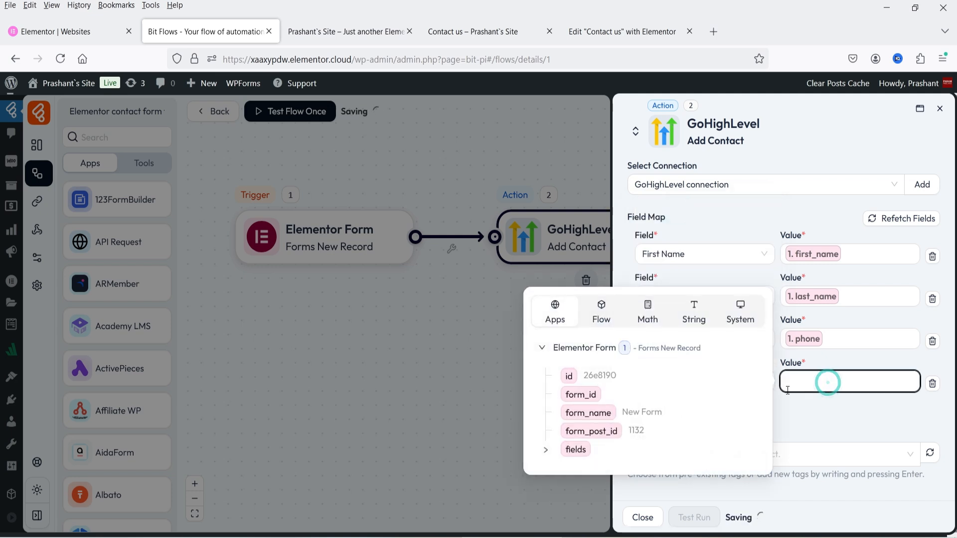
{"action": "left_click", "coordinate": [547, 451]}
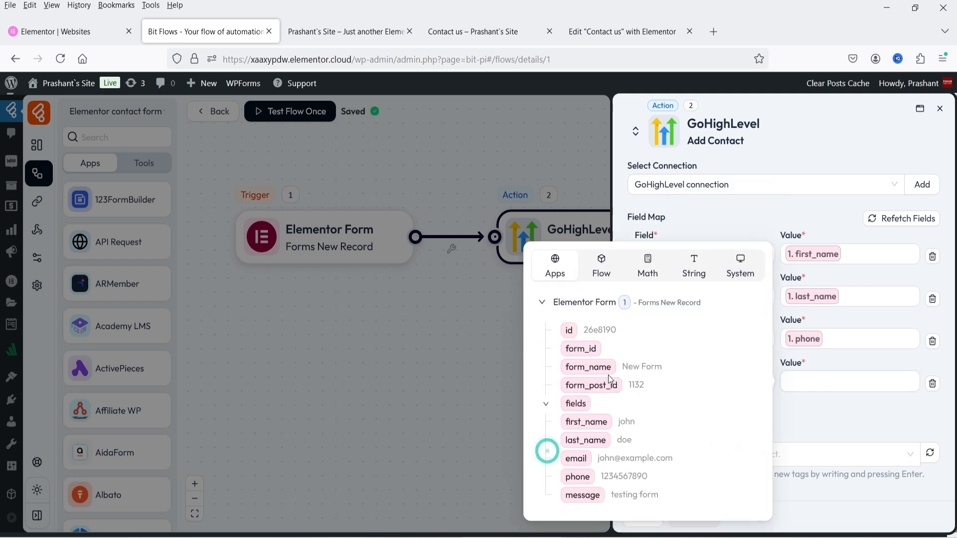
{"action": "left_click", "coordinate": [576, 459]}
{"action": "left_click", "coordinate": [856, 418]}
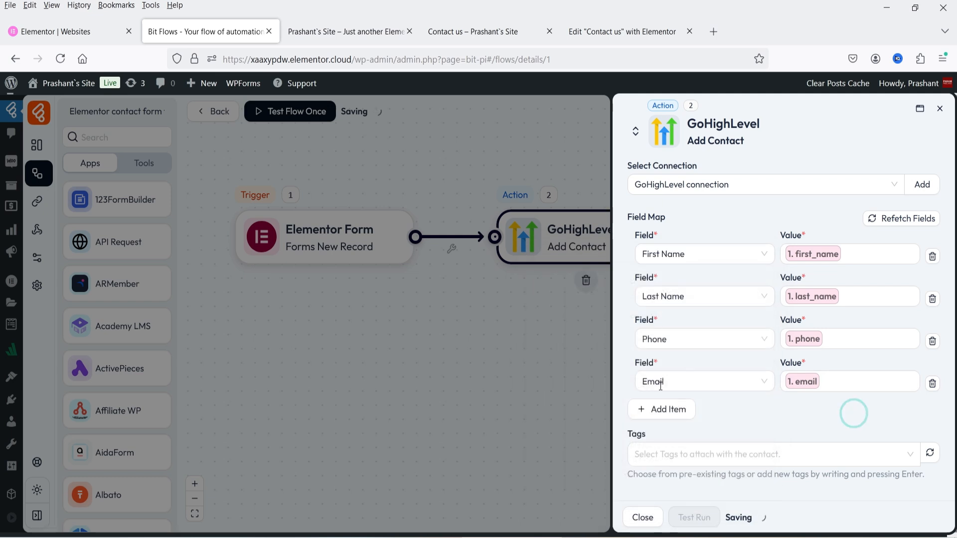
Add a Brief Description row mapped to the form's message.
{"action": "left_click", "coordinate": [666, 408]}
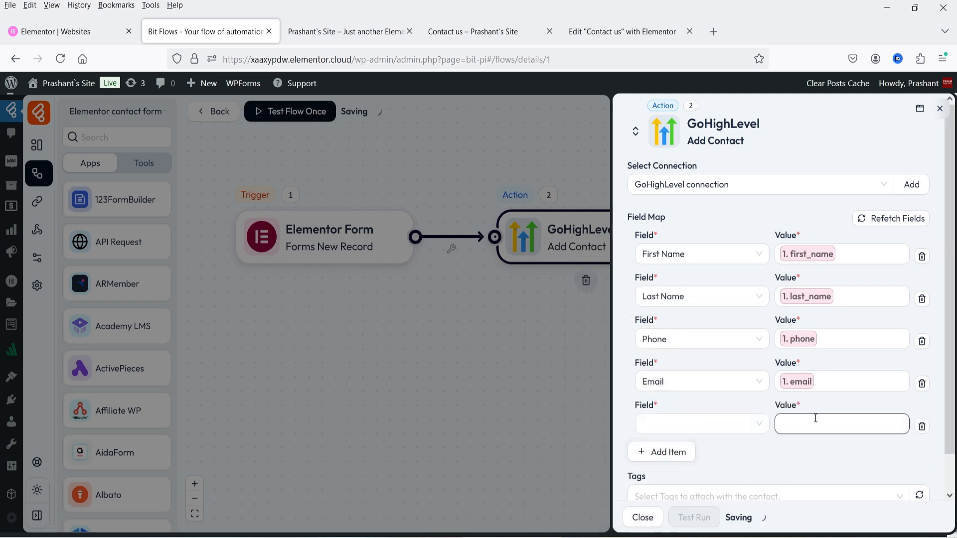
{"action": "left_click", "coordinate": [602, 32]}
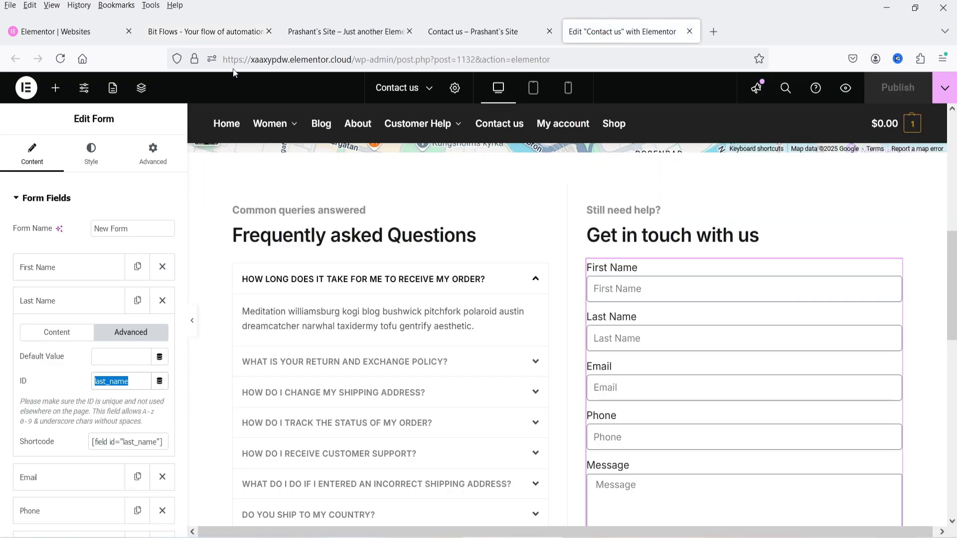
{"action": "left_click", "coordinate": [205, 31]}
{"action": "left_click", "coordinate": [710, 421]}
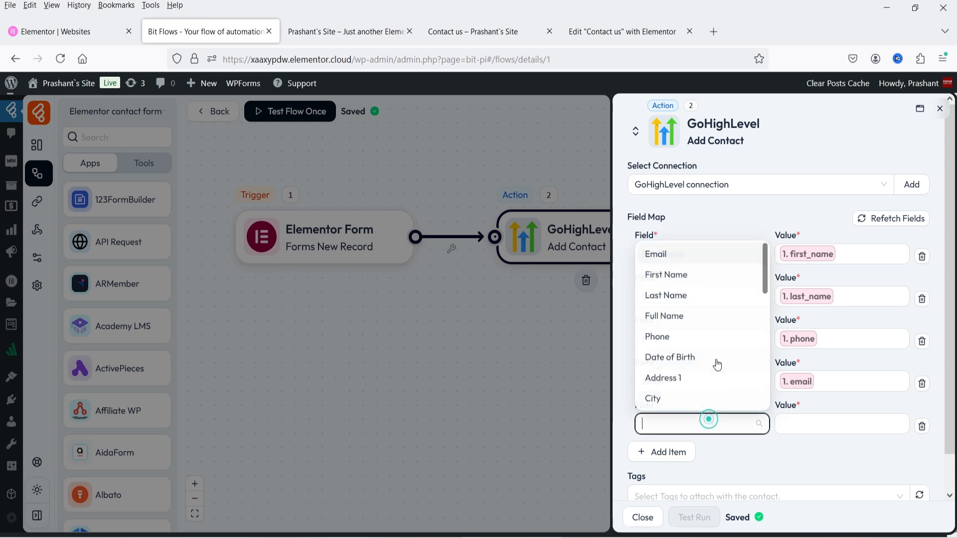
{"action": "scroll", "coordinate": [715, 349], "scroll_direction": "down", "scroll_amount": 10}
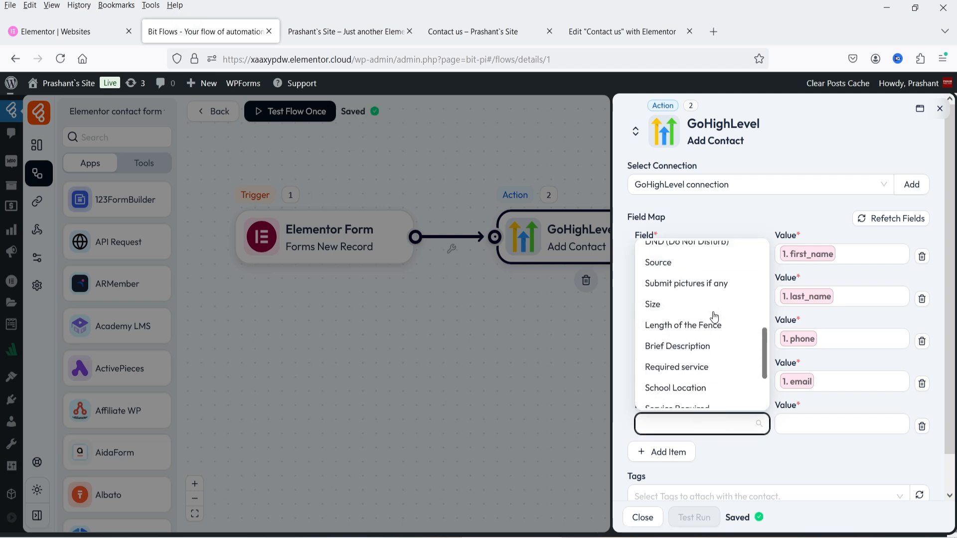
{"action": "left_click", "coordinate": [696, 348]}
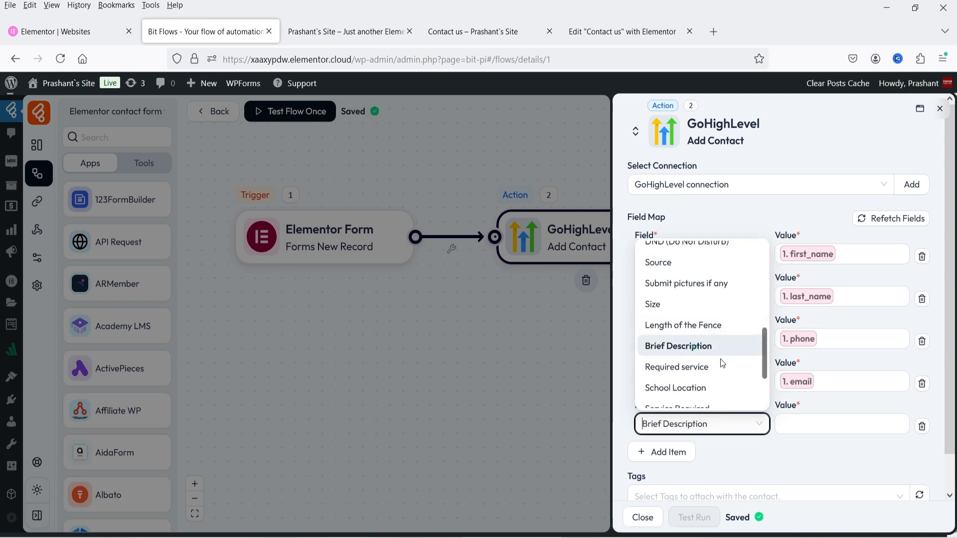
{"action": "left_click", "coordinate": [827, 423]}
{"action": "left_click", "coordinate": [540, 493]}
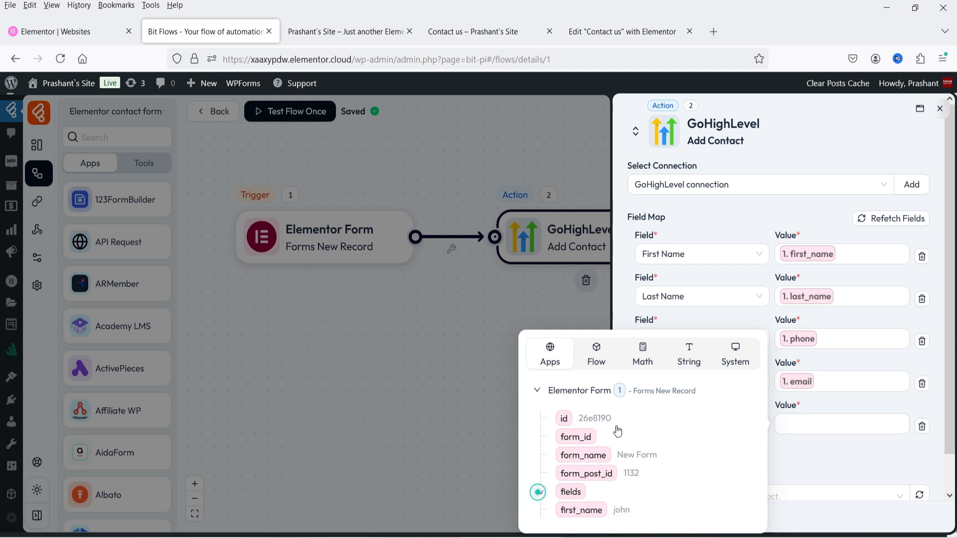
{"action": "left_click", "coordinate": [578, 512]}
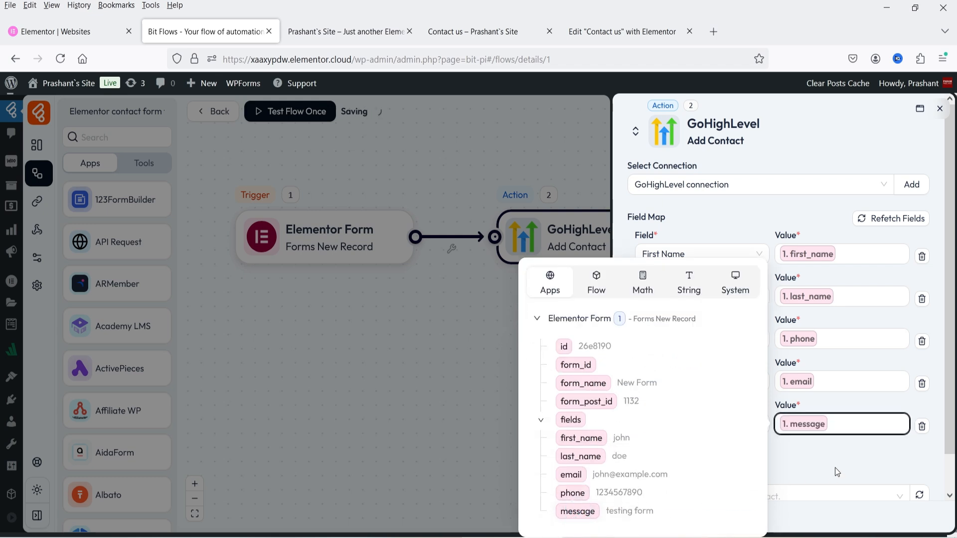
{"action": "left_click", "coordinate": [834, 467]}
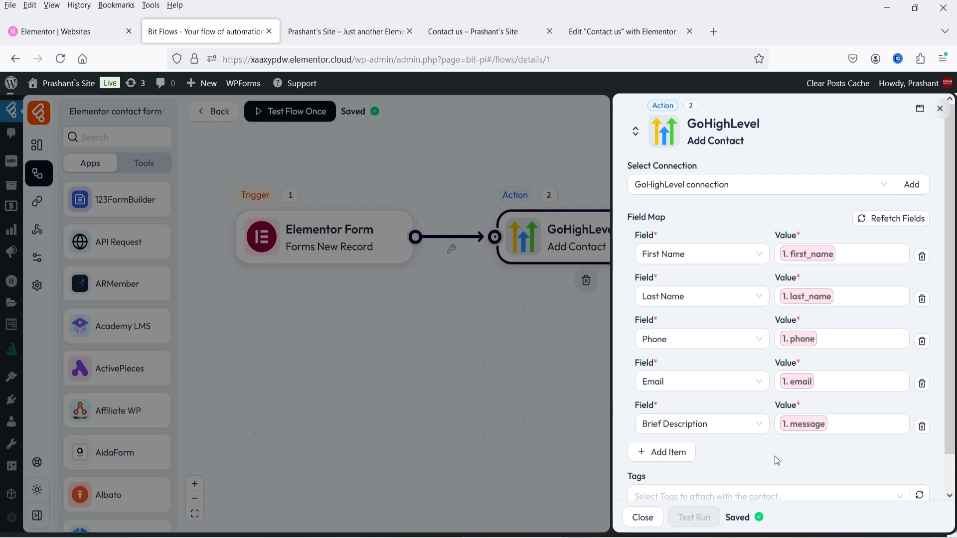
{"action": "scroll", "coordinate": [668, 464], "scroll_direction": "down", "scroll_amount": 1}
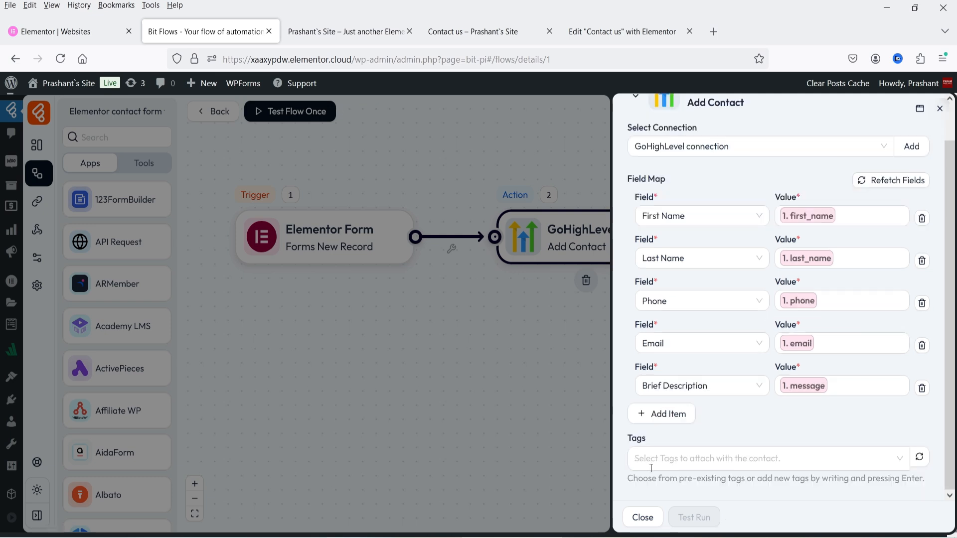
Tag new contacts with 'contact form' and close the Add Contact settings panel.
{"action": "left_click", "coordinate": [686, 459]}
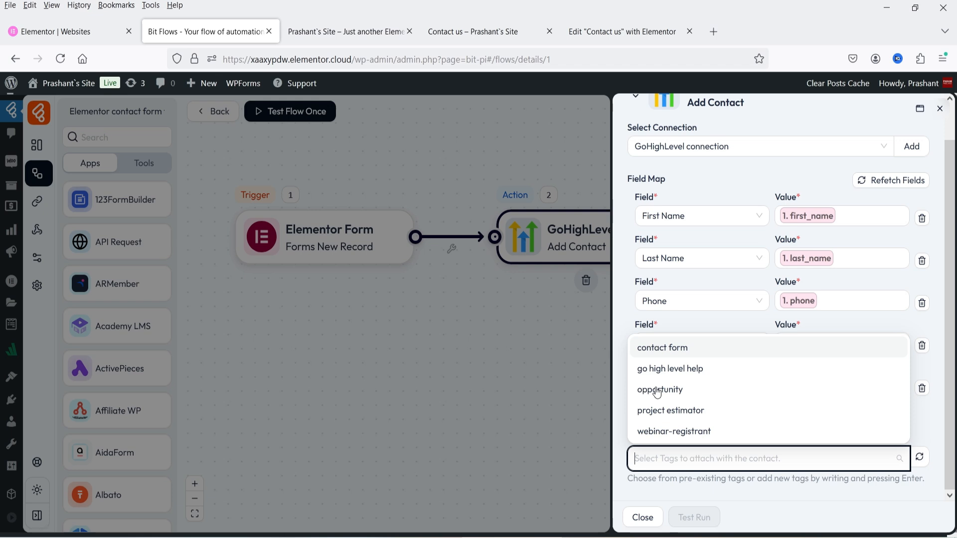
{"action": "left_click", "coordinate": [678, 348]}
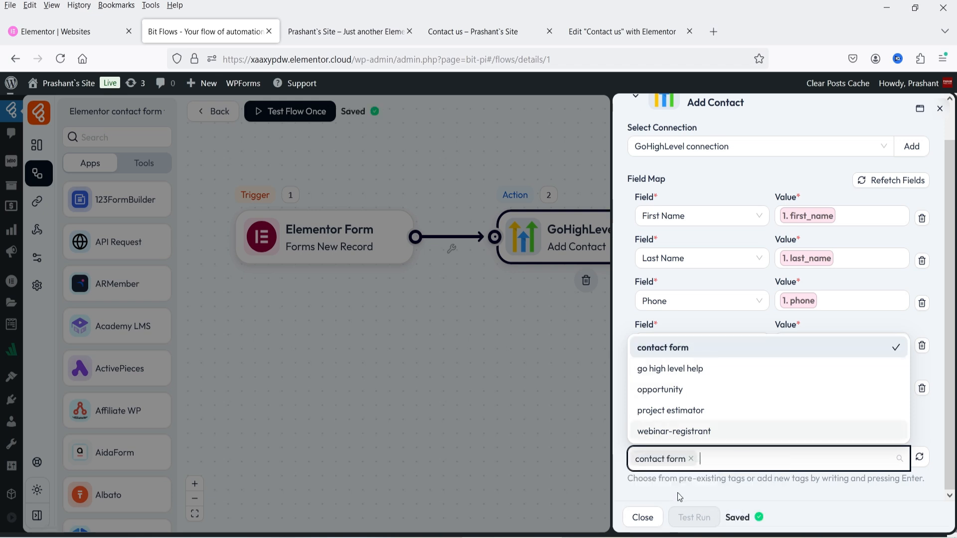
{"action": "left_click", "coordinate": [722, 499]}
{"action": "scroll", "coordinate": [857, 225], "scroll_direction": "up", "scroll_amount": 1}
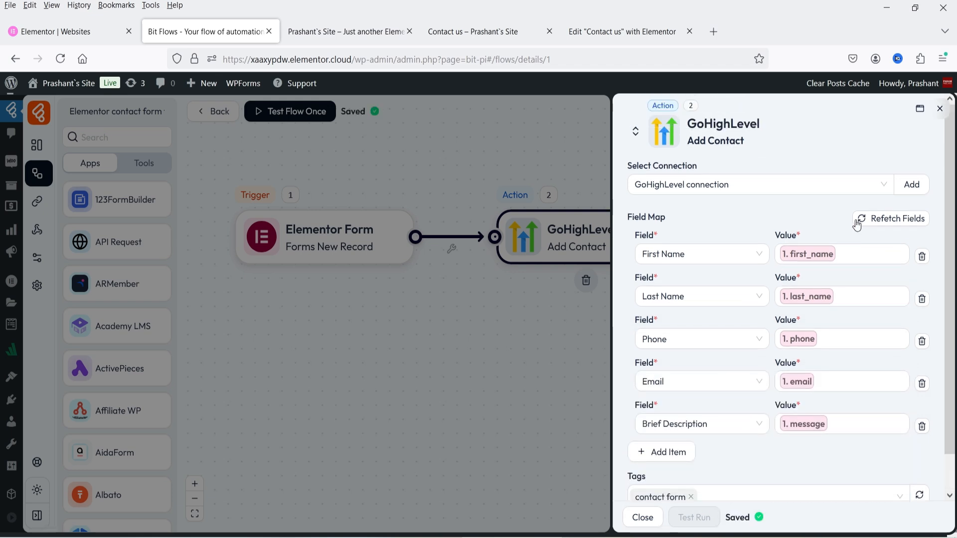
{"action": "scroll", "coordinate": [799, 342], "scroll_direction": "down", "scroll_amount": 1}
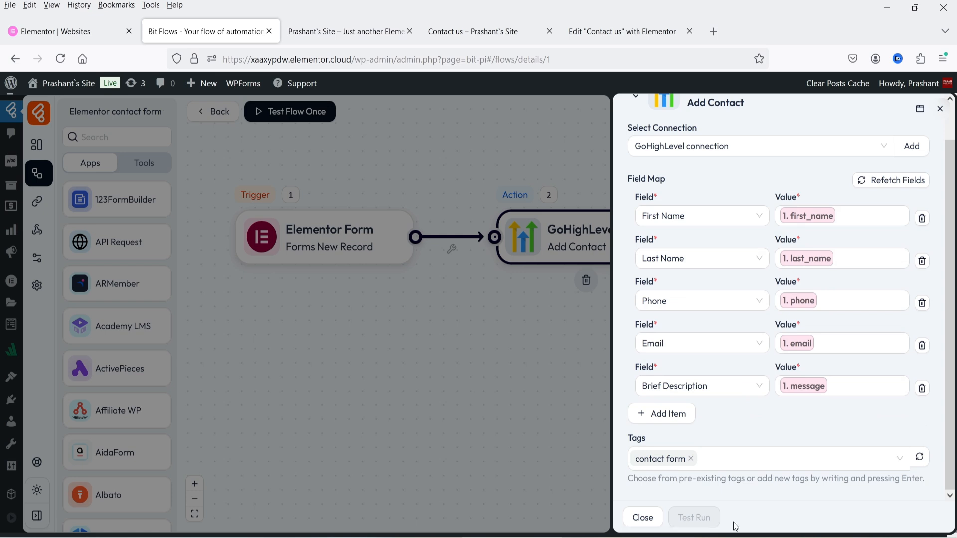
{"action": "left_click", "coordinate": [643, 518]}
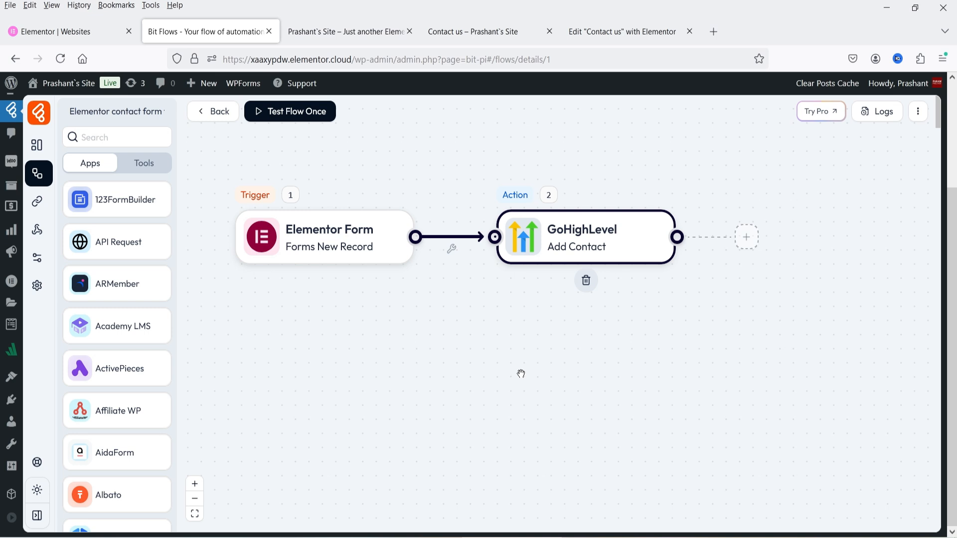
On the Contact us page, fill in a sample first name, last name, e-mail and phone number.
{"action": "left_click", "coordinate": [474, 31]}
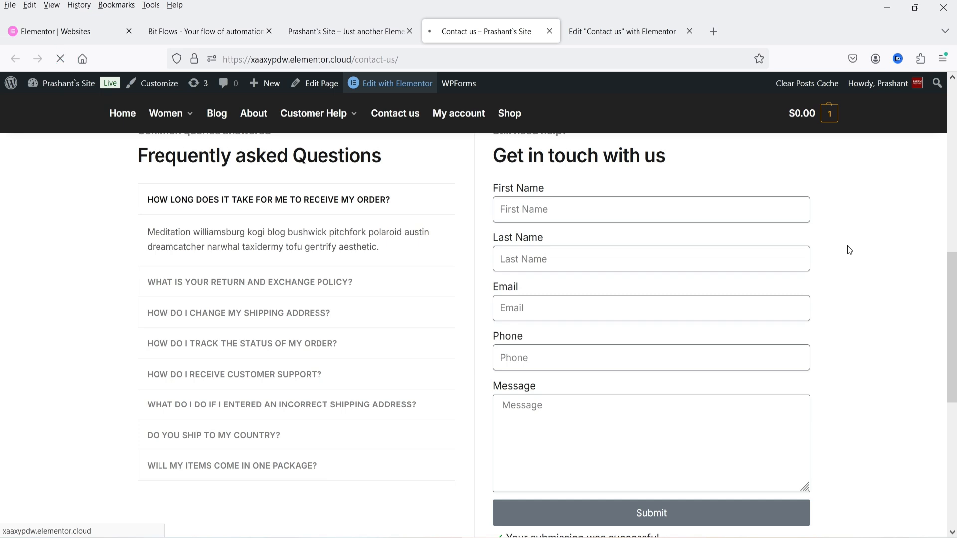
{"action": "left_click", "coordinate": [614, 200]}
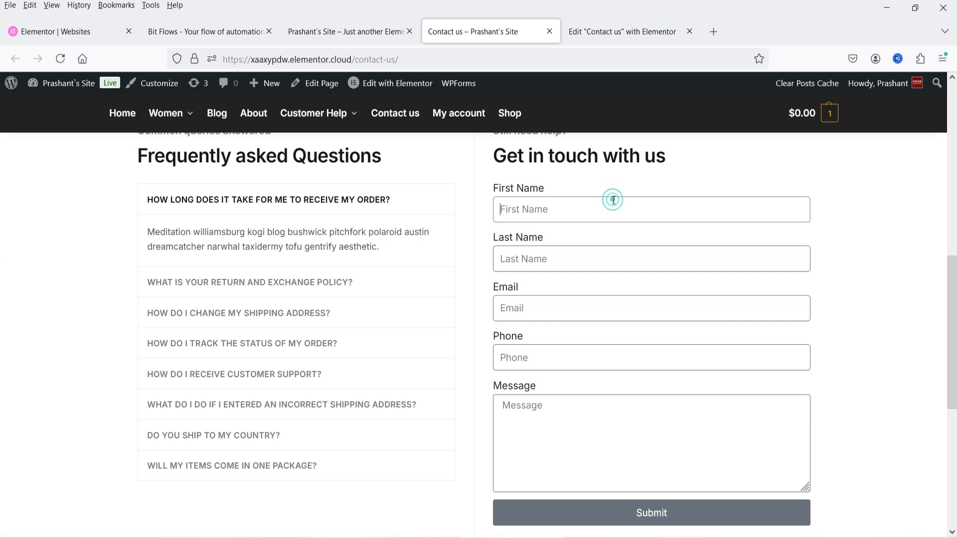
{"action": "type", "text": "Jane"}
{"action": "key", "text": "Tab"}
{"action": "type", "text": "Doe"}
{"action": "key", "text": "Tab"}
{"action": "type", "text": "jane123@example.com"}
{"action": "left_click", "coordinate": [519, 308]}
{"action": "type", "text": "123"}
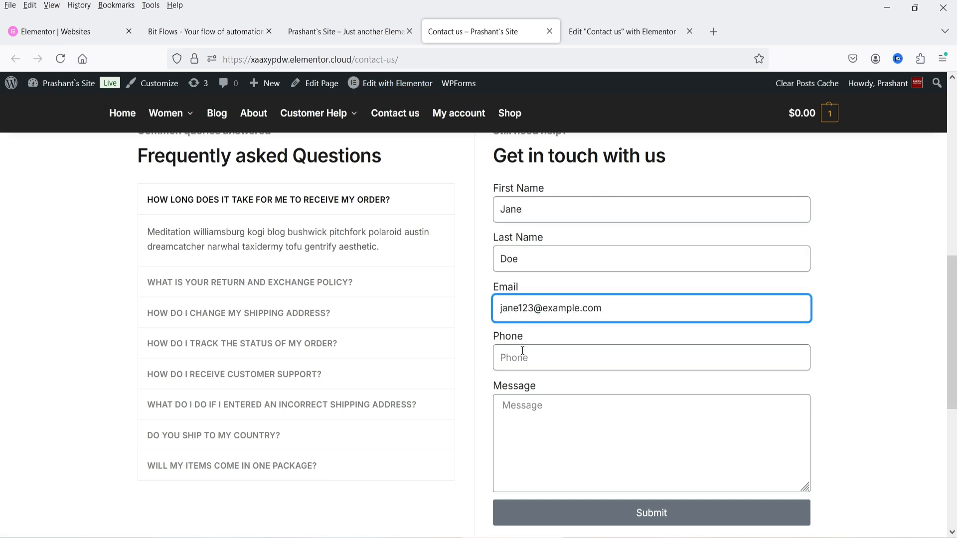
{"action": "left_click", "coordinate": [522, 352]}
Enter the message 'Testing the form', submit the entry and go back to Bit Flows.
{"action": "left_click", "coordinate": [586, 431]}
{"action": "type", "text": "Testing the form"}
{"action": "scroll", "coordinate": [888, 421], "scroll_direction": "down", "scroll_amount": 3}
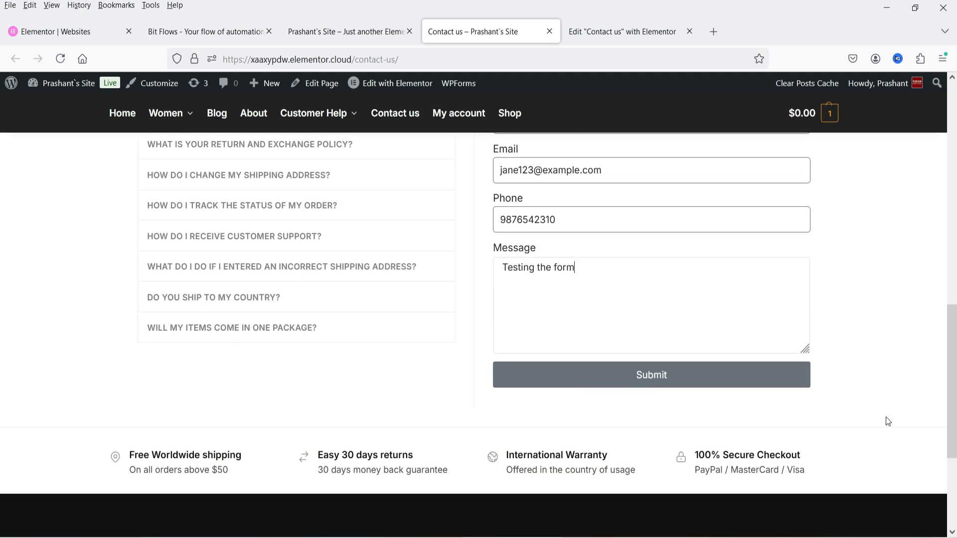
{"action": "left_click", "coordinate": [643, 390]}
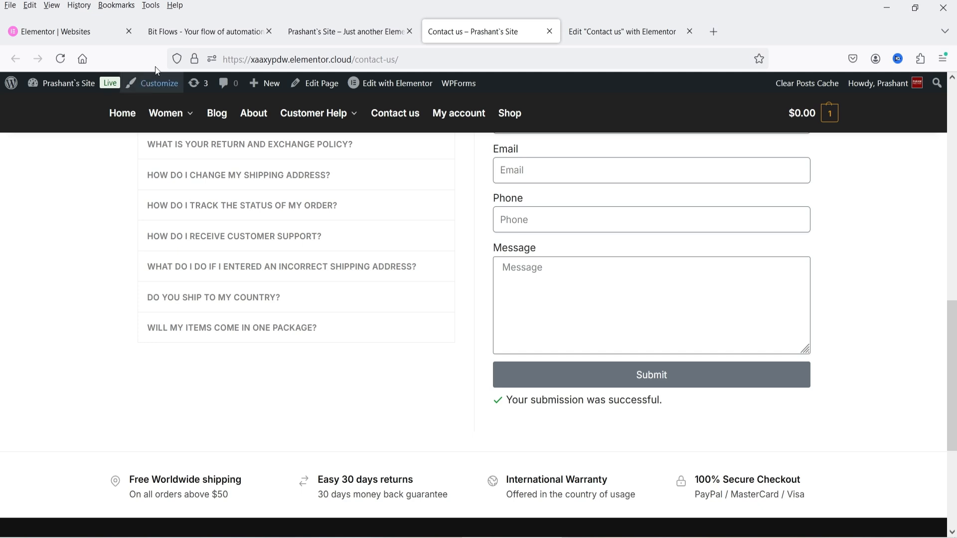
{"action": "left_click", "coordinate": [179, 32]}
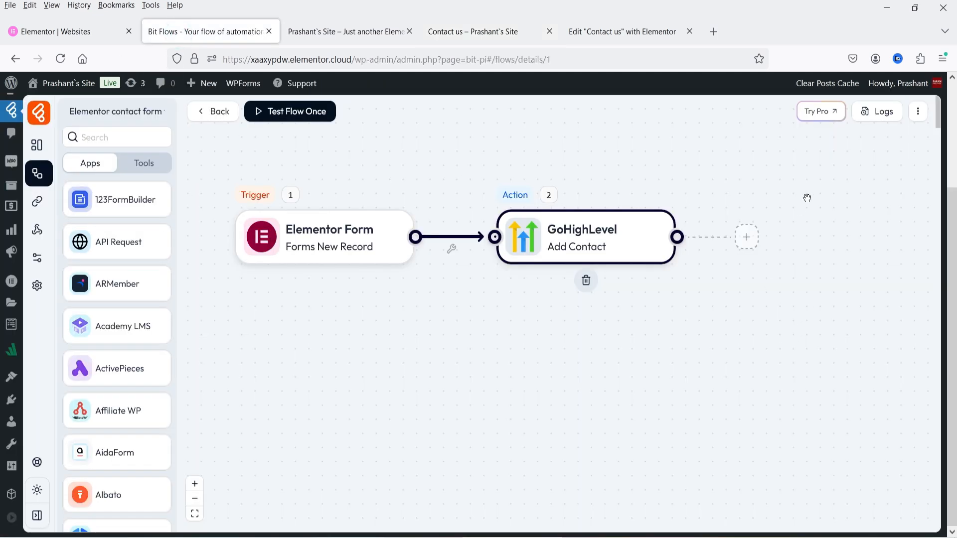
{"action": "left_click", "coordinate": [868, 120]}
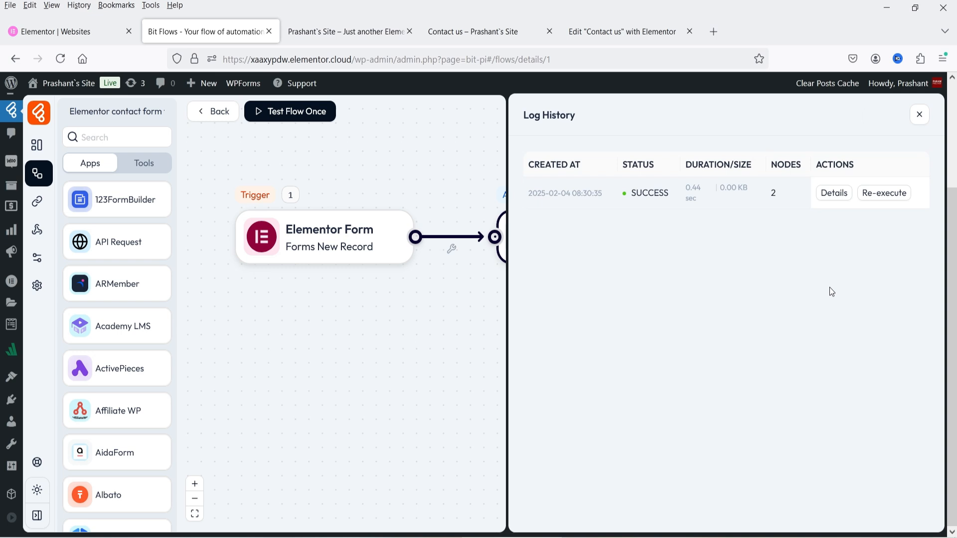
{"action": "left_click", "coordinate": [833, 193]}
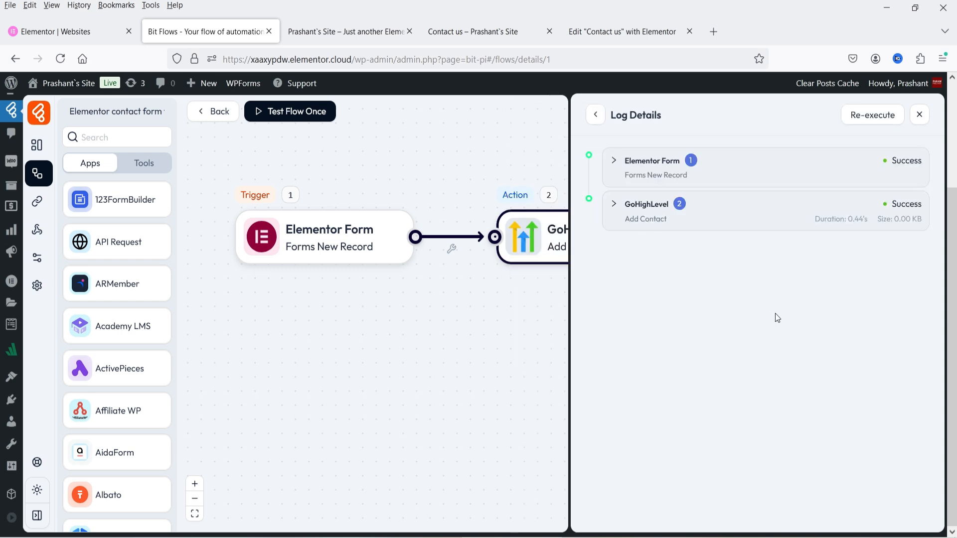
{"action": "left_click", "coordinate": [671, 223]}
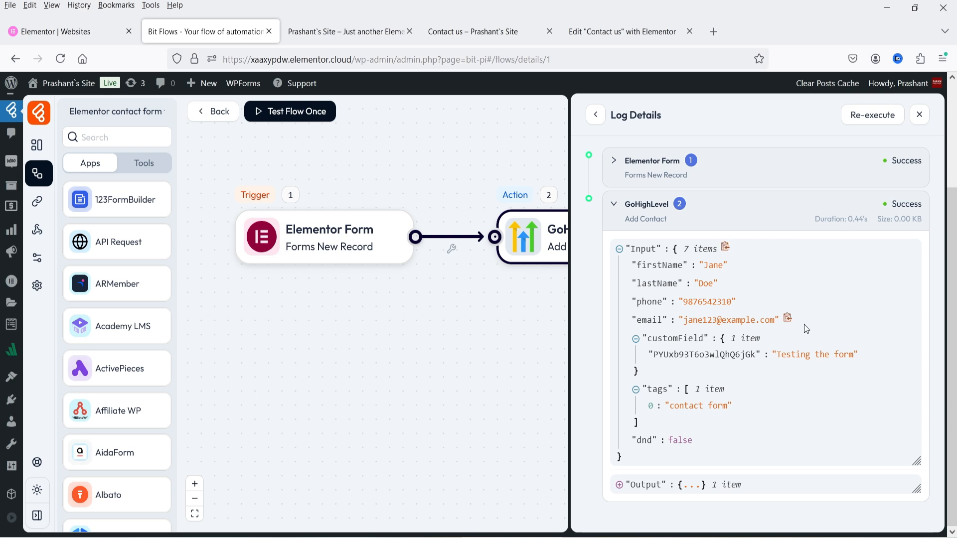
{"action": "left_click", "coordinate": [920, 114]}
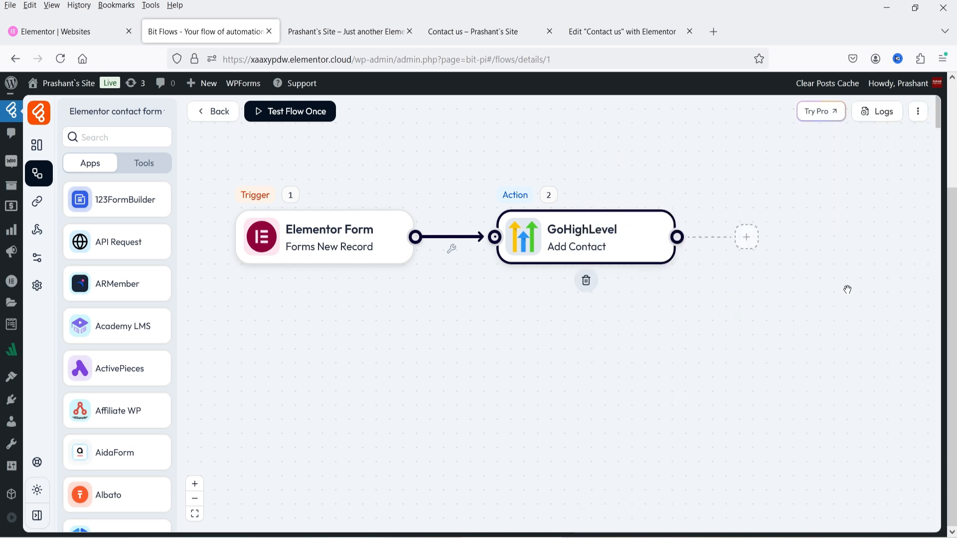
{"action": "left_click", "coordinate": [300, 537]}
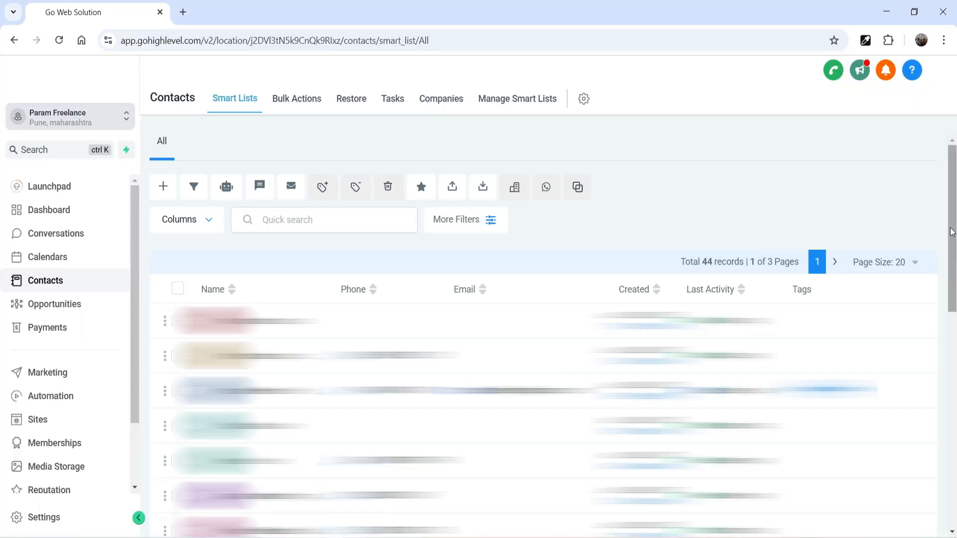
{"action": "key", "text": "F5"}
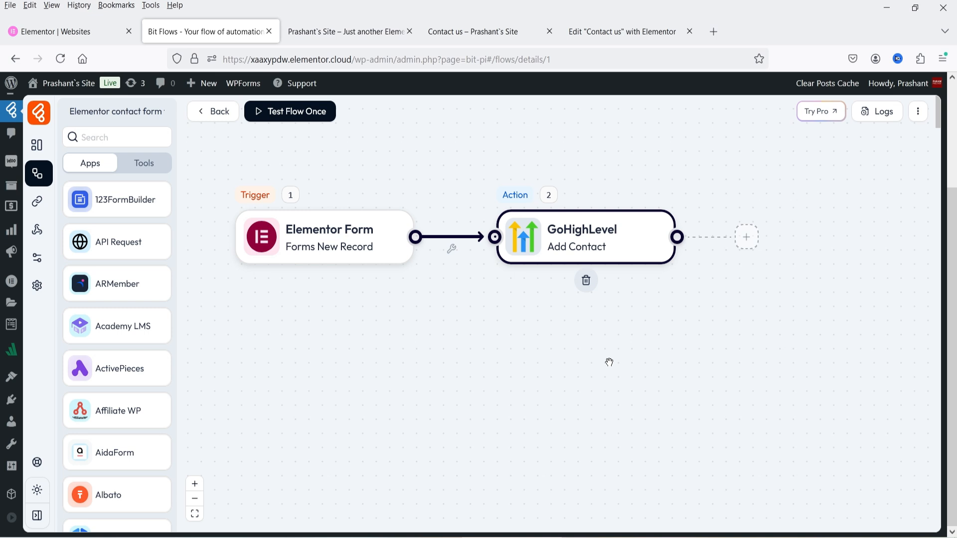
Insert a Router from Tools between Elementor Form and GoHighLevel, and add a second empty branch.
{"action": "left_click", "coordinate": [149, 166]}
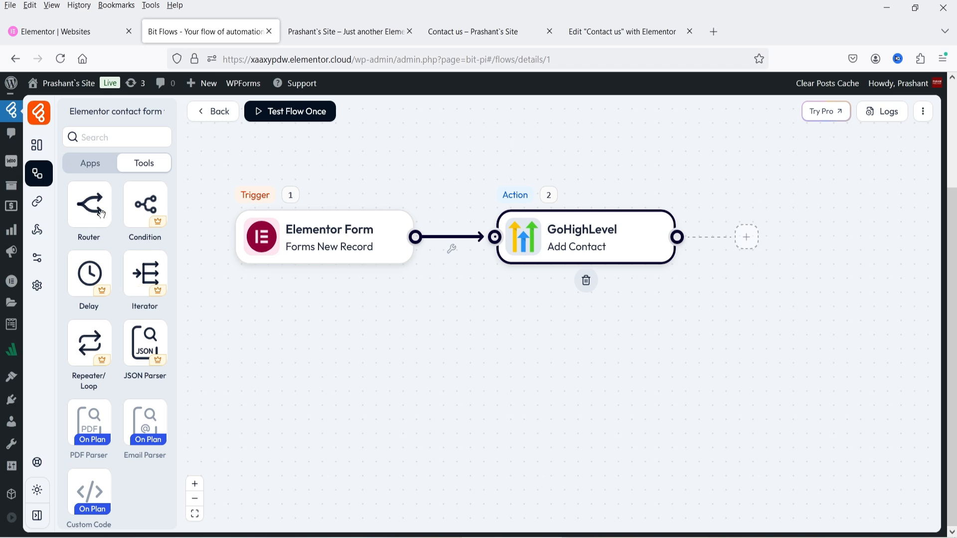
{"action": "left_click_drag", "start_coordinate": [90, 206], "coordinate": [480, 307]}
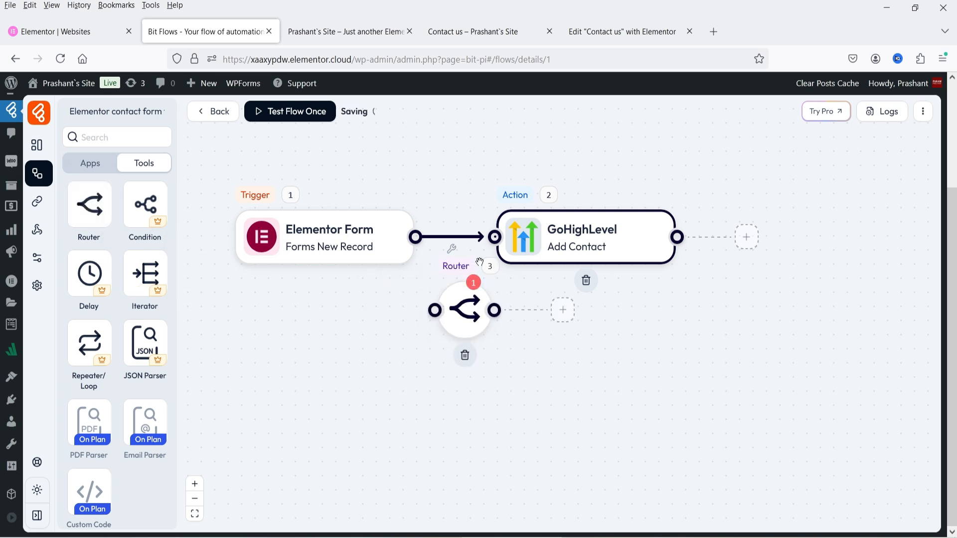
{"action": "left_click_drag", "start_coordinate": [481, 237], "coordinate": [434, 310]}
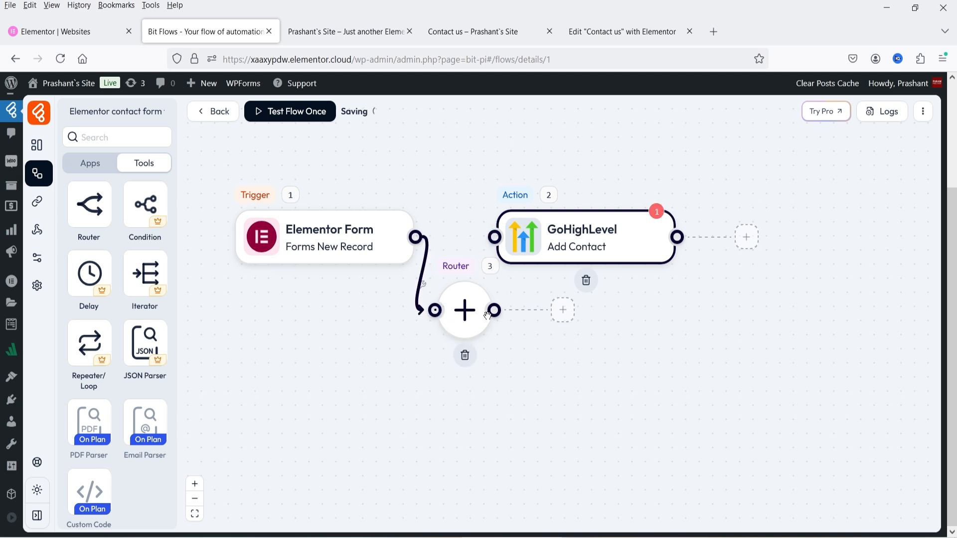
{"action": "left_click_drag", "start_coordinate": [495, 310], "coordinate": [494, 237]}
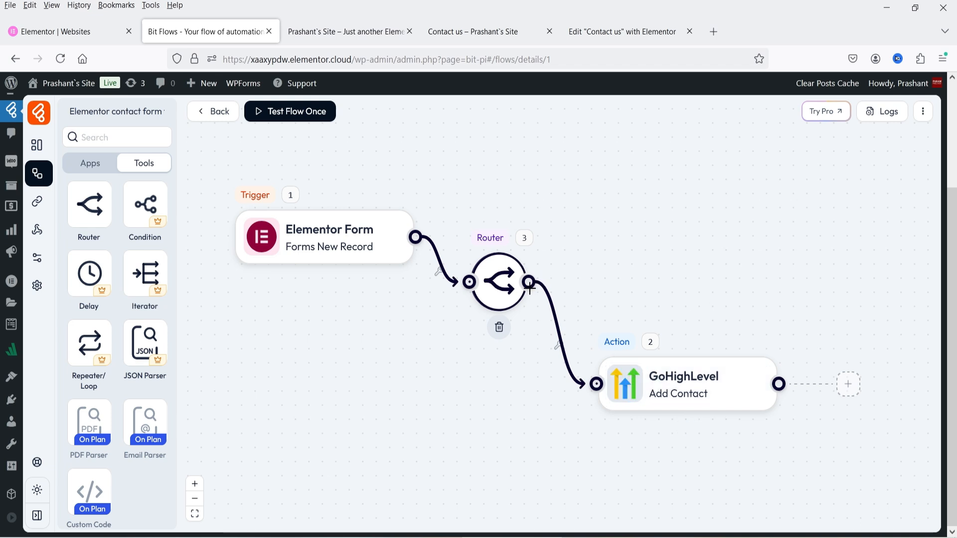
{"action": "left_click", "coordinate": [499, 283]}
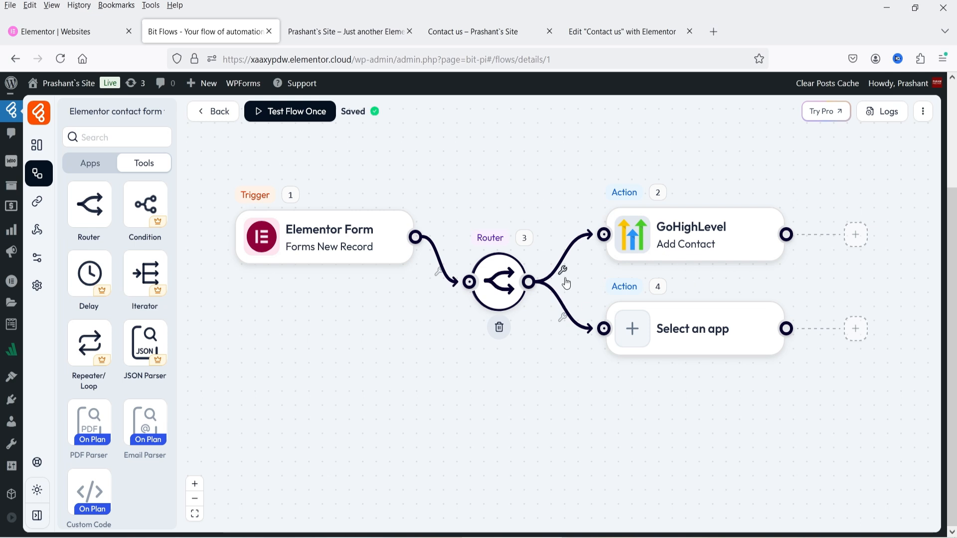
{"action": "left_click", "coordinate": [682, 333]}
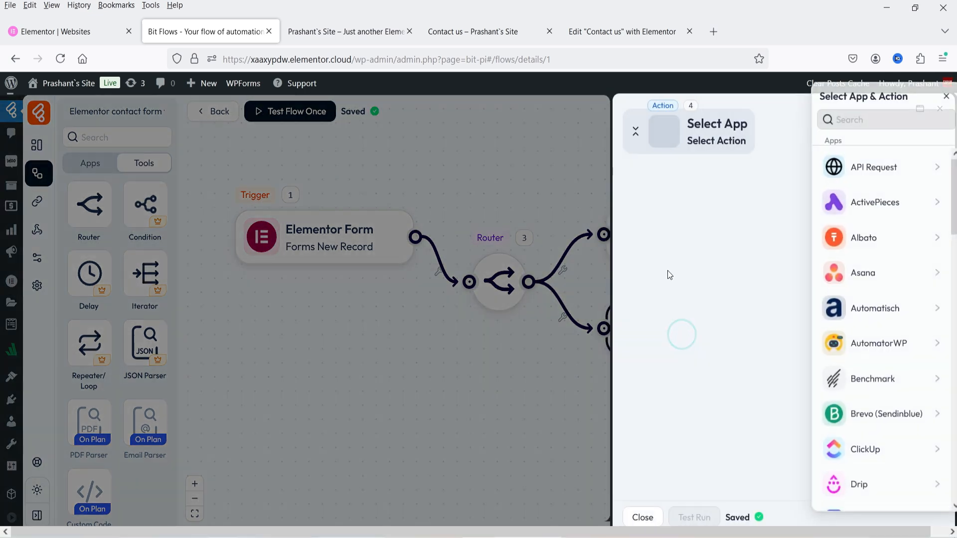
{"action": "left_click", "coordinate": [540, 120]}
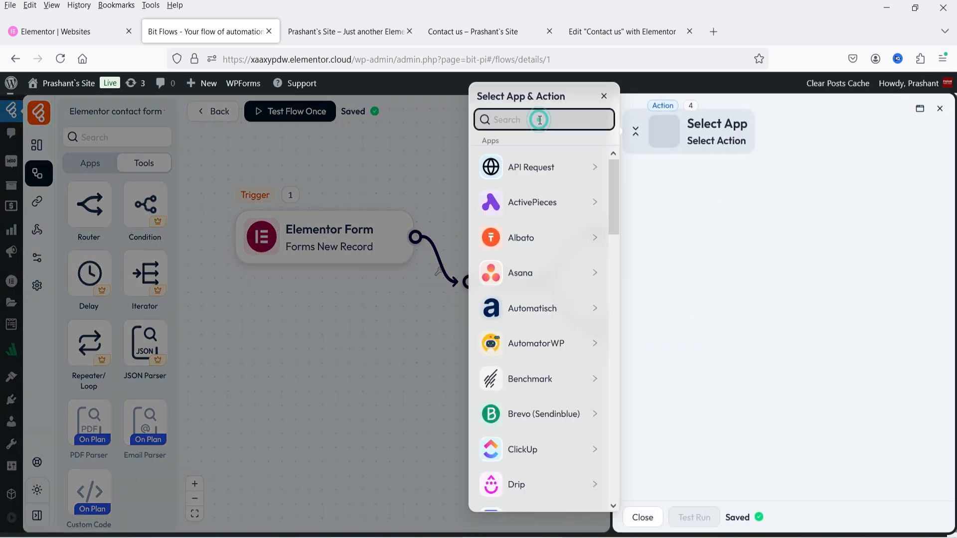
{"action": "type", "text": "gogole s"}
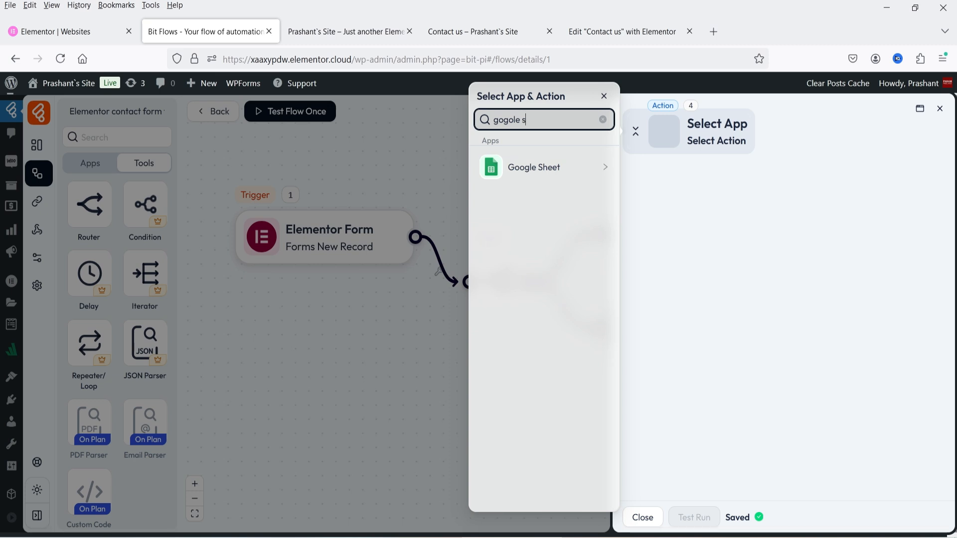
{"action": "type", "text": "hee"}
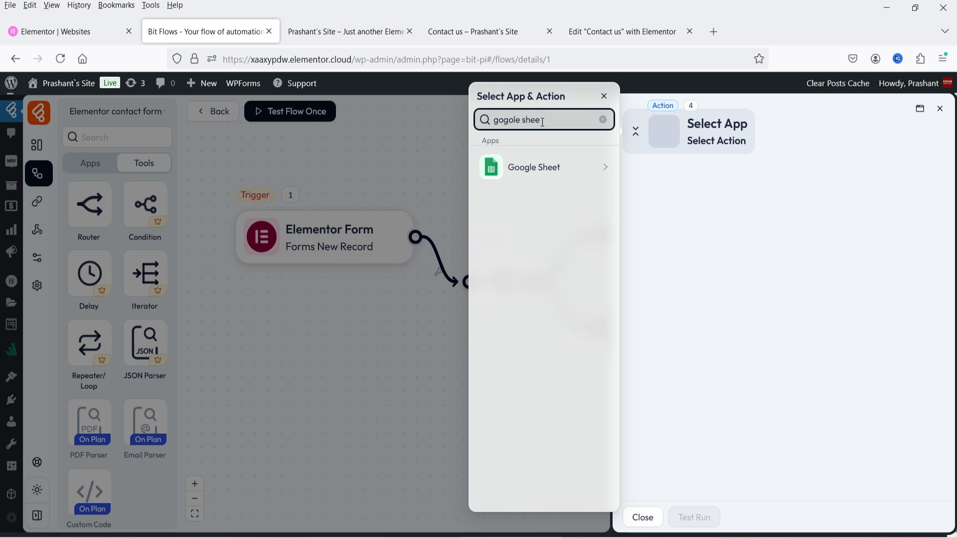
{"action": "left_click", "coordinate": [562, 174]}
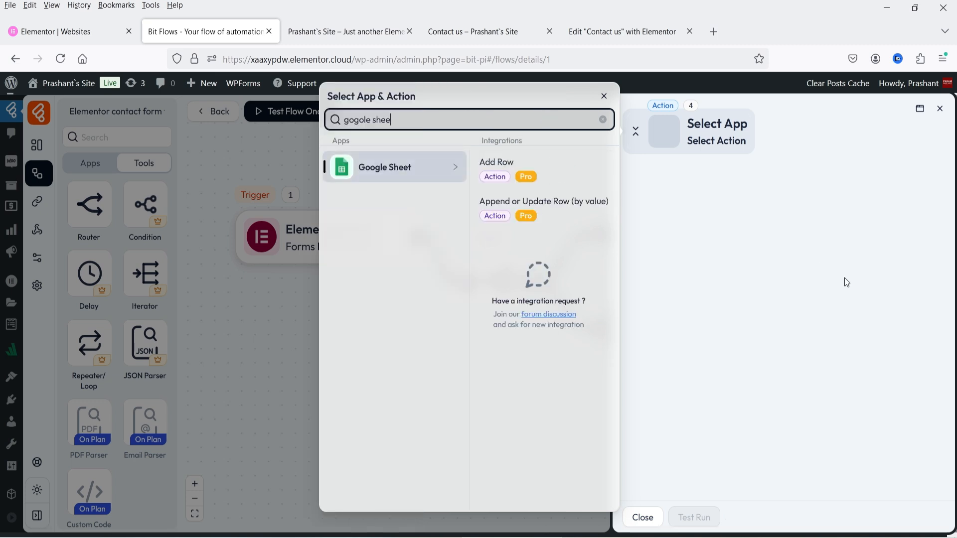
{"action": "left_click", "coordinate": [940, 108]}
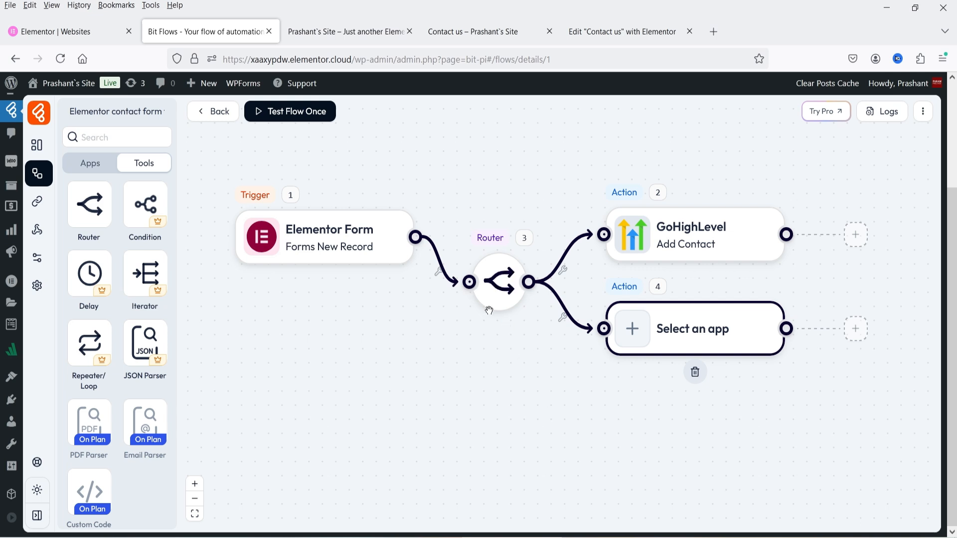
Add a third Router branch, then delete the two empty actions.
{"action": "left_click", "coordinate": [499, 283]}
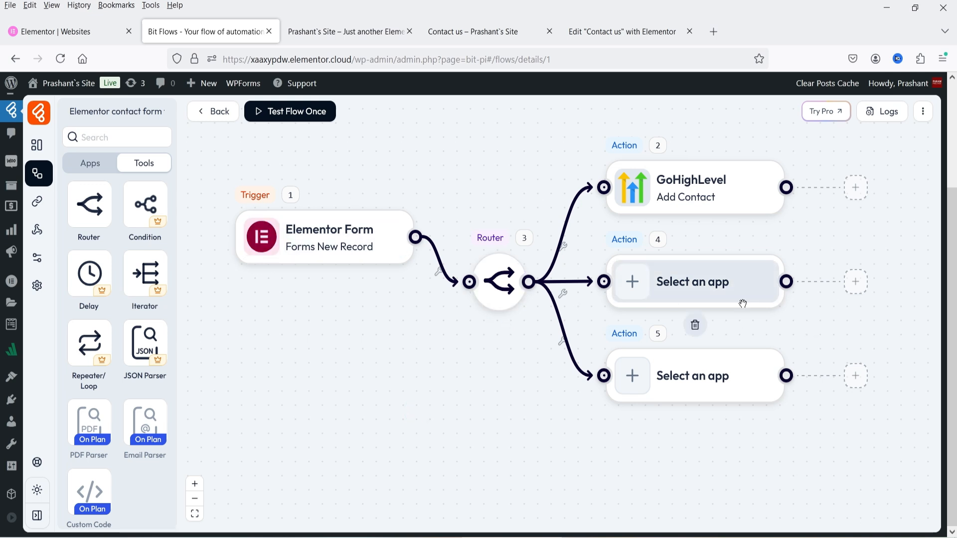
{"action": "left_click", "coordinate": [696, 327]}
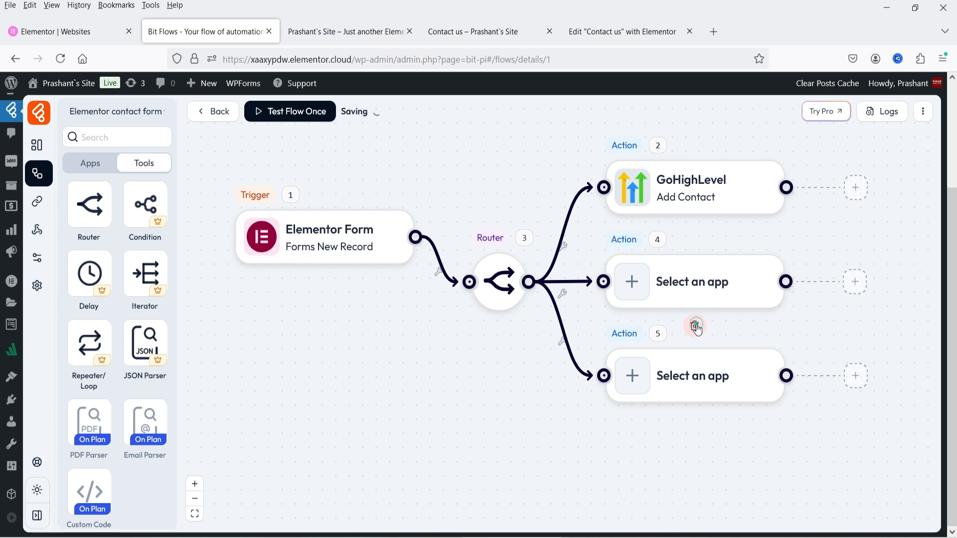
{"action": "left_click", "coordinate": [696, 328]}
{"action": "left_click", "coordinate": [751, 286]}
{"action": "left_click", "coordinate": [695, 418]}
Delete the Router node so Elementor Form links directly to GoHighLevel Add Contact.
{"action": "left_click", "coordinate": [750, 383]}
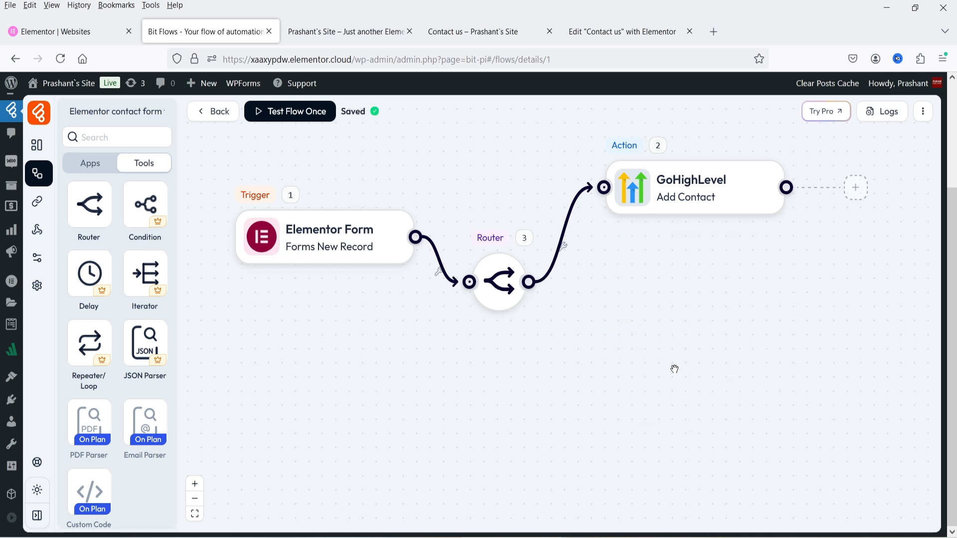
{"action": "left_click", "coordinate": [499, 327]}
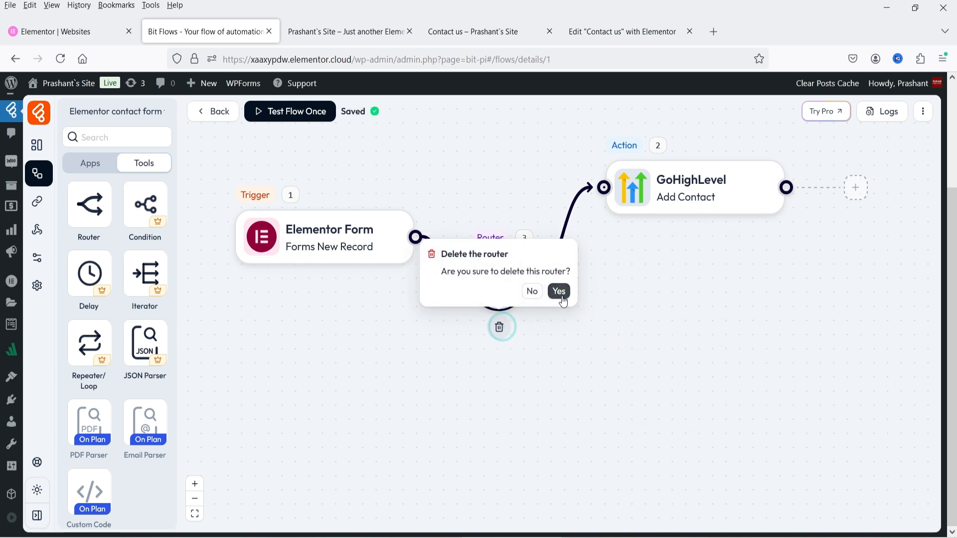
{"action": "left_click", "coordinate": [561, 297]}
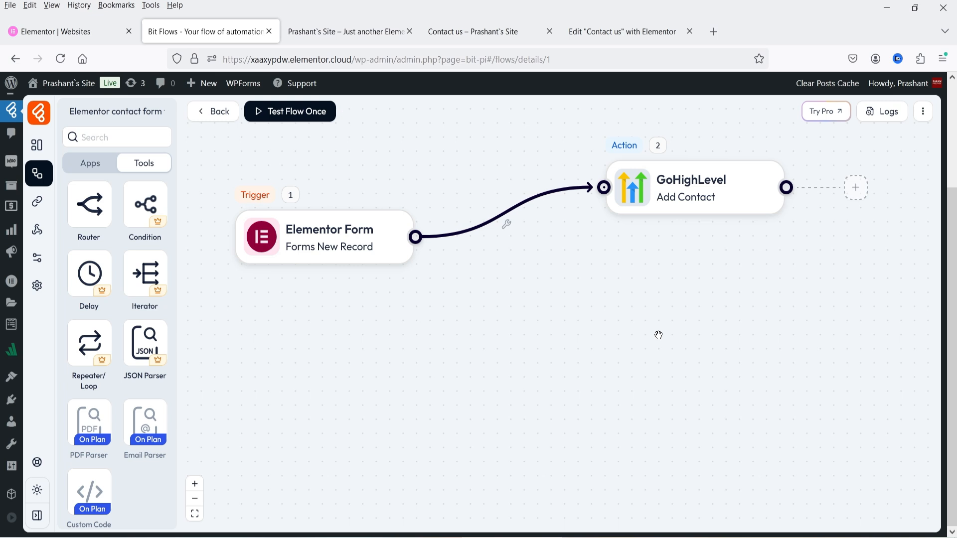
Upload bit-pi-pro-0.1.7.zip through Add New Plugin, install it and activate Bit Flows Pro.
{"action": "mouse_move", "coordinate": [18, 382]}
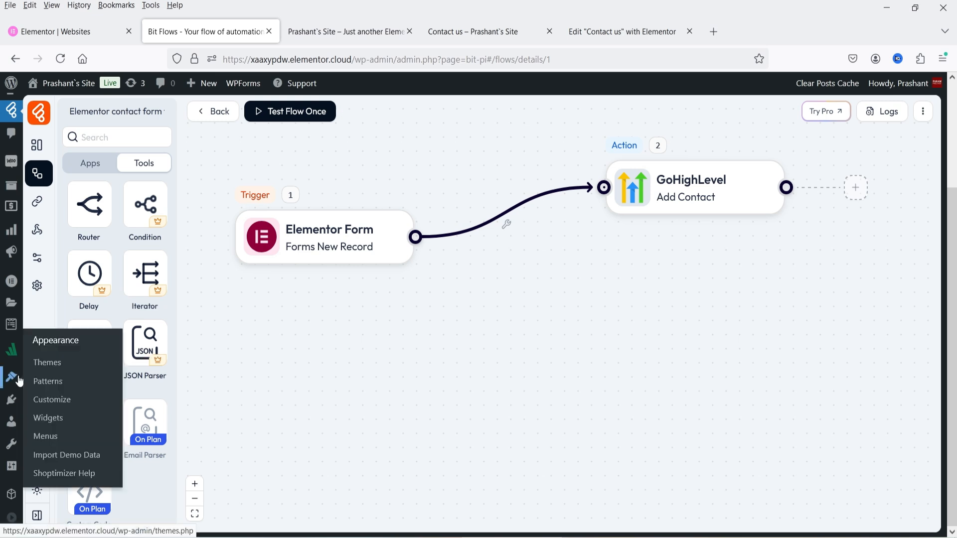
{"action": "mouse_move", "coordinate": [11, 403]}
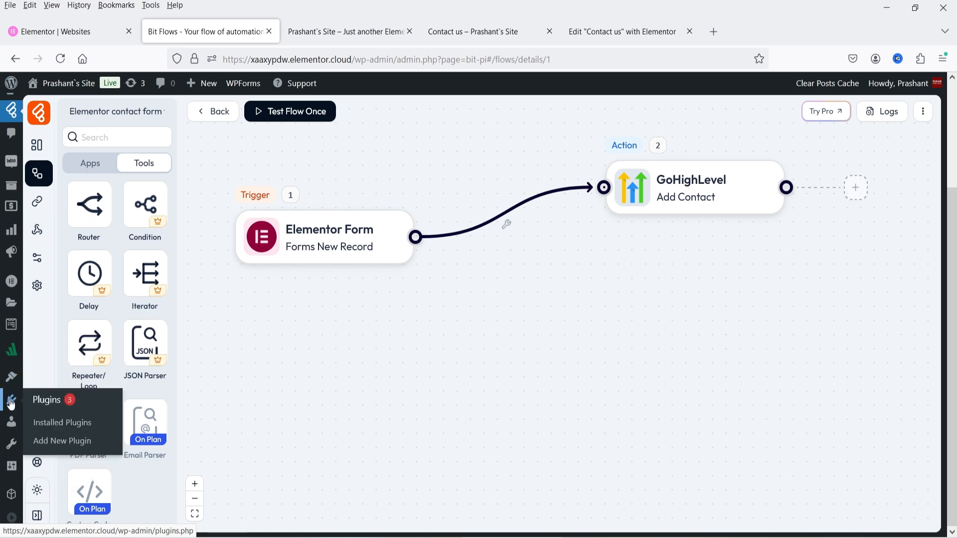
{"action": "left_click", "coordinate": [64, 432]}
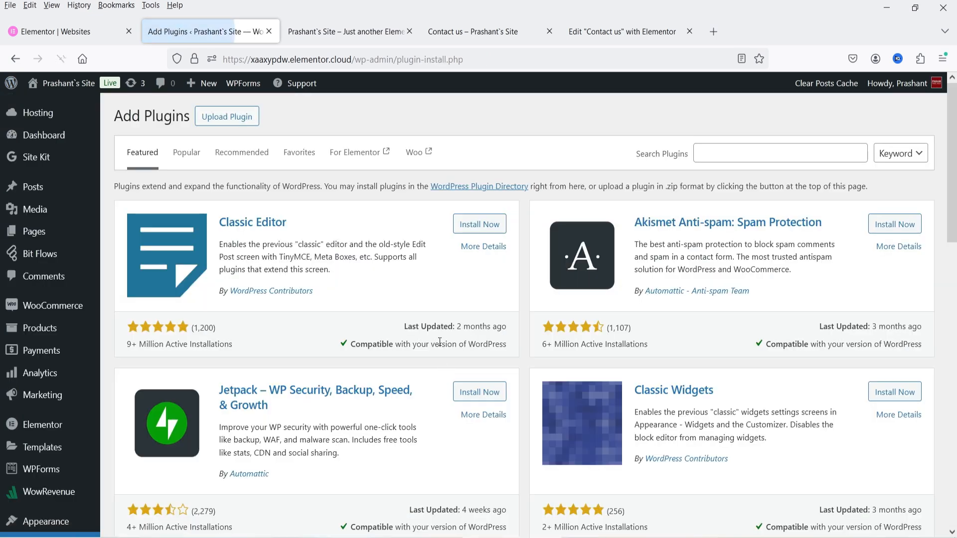
{"action": "left_click", "coordinate": [242, 124]}
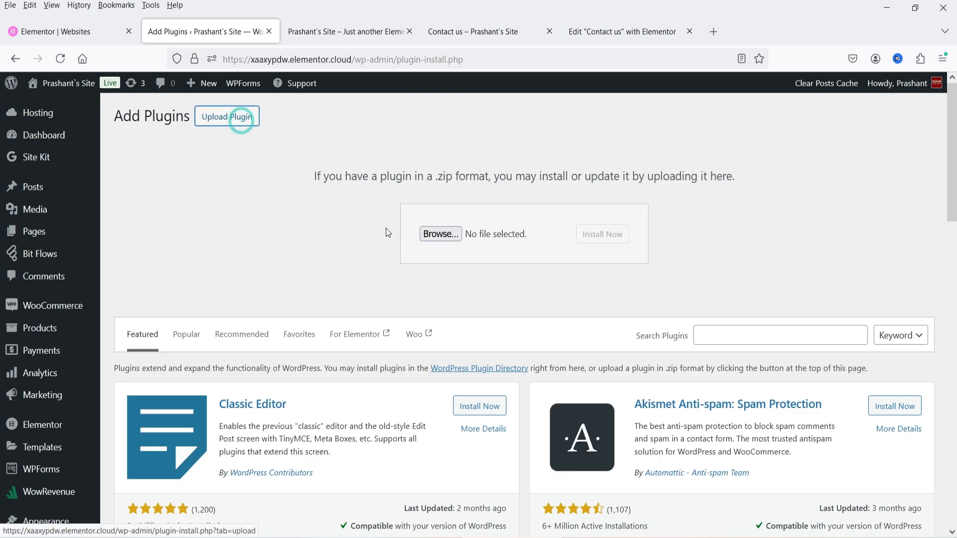
{"action": "left_click", "coordinate": [441, 235]}
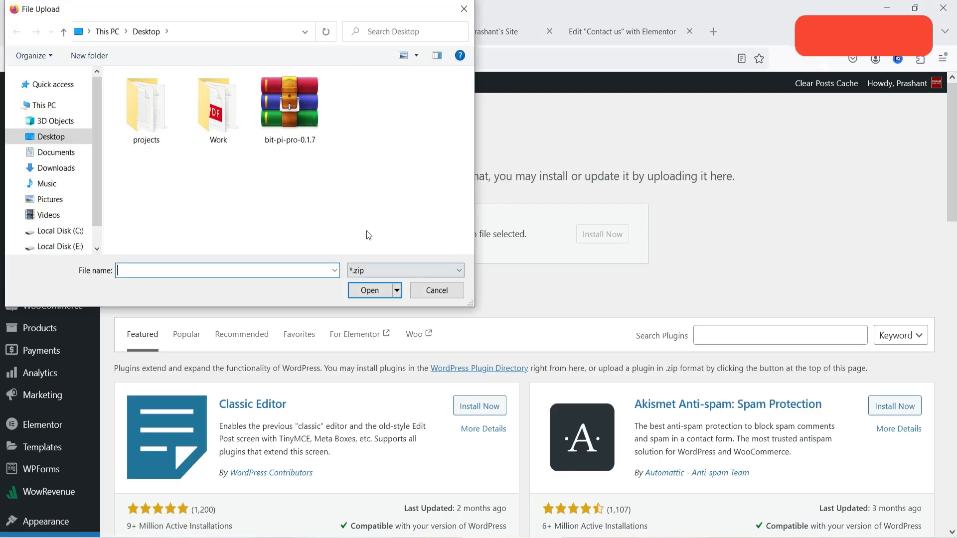
{"action": "double_click", "coordinate": [290, 107]}
{"action": "left_click", "coordinate": [602, 235]}
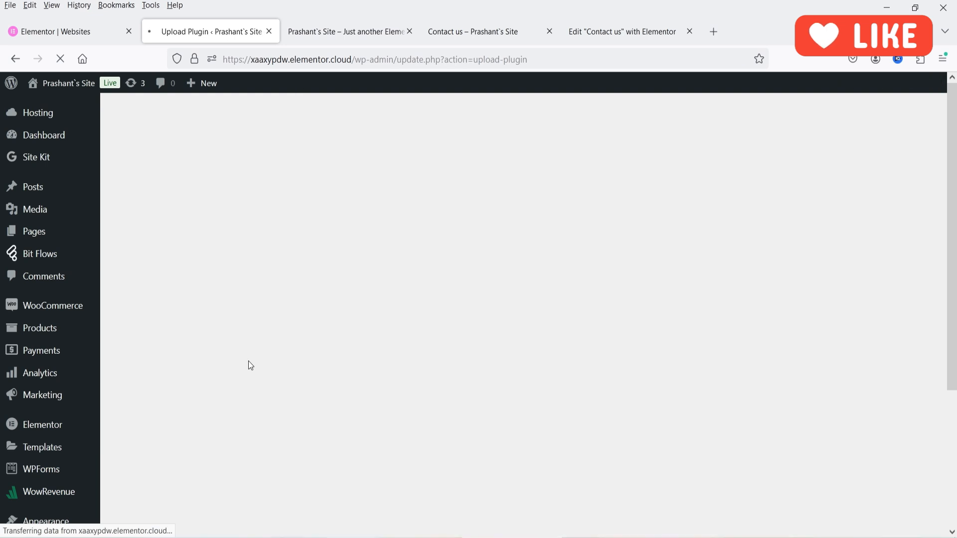
{"action": "left_click", "coordinate": [146, 213]}
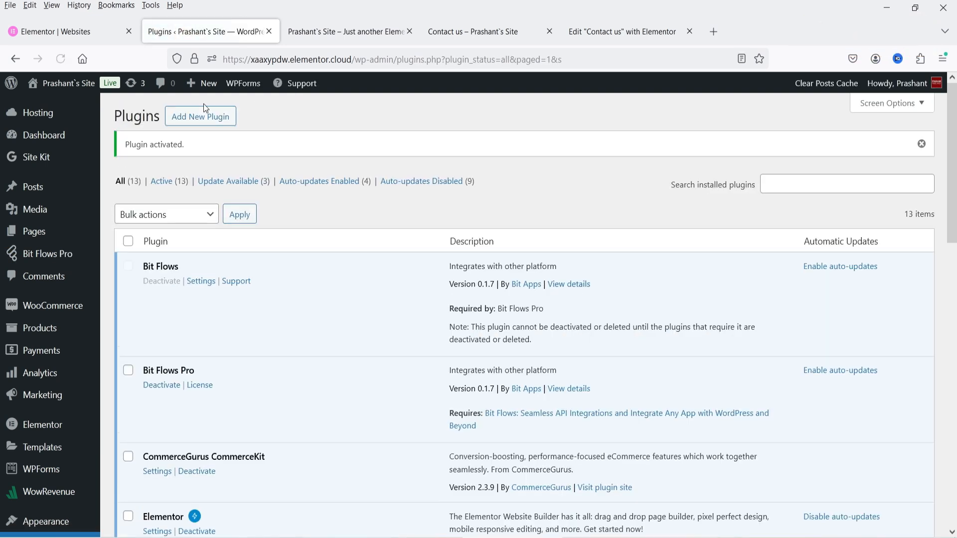
{"action": "mouse_move", "coordinate": [35, 263]}
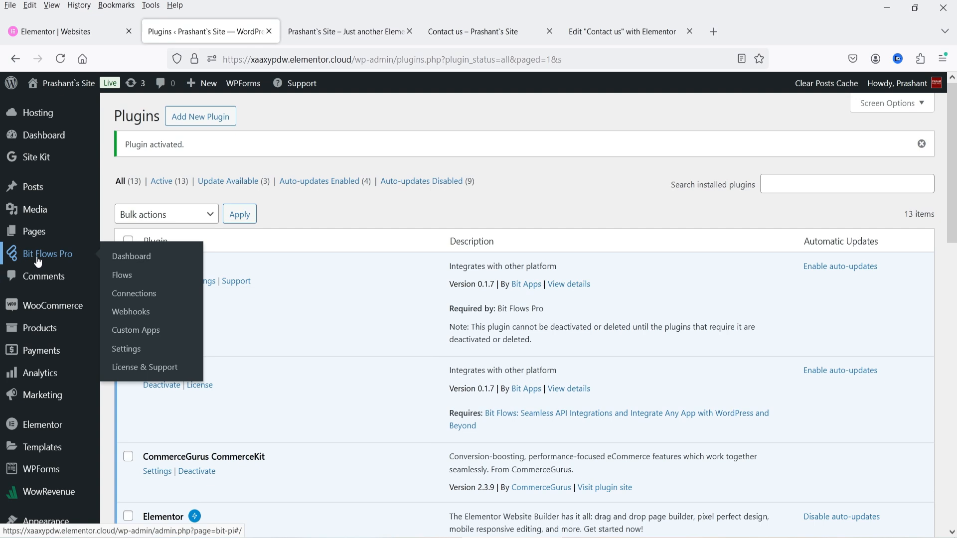
Open Bit Flows Pro License & Support, then view the Bit Flows Agency LTD purchase details in Subscriptions.
{"action": "left_click", "coordinate": [147, 368]}
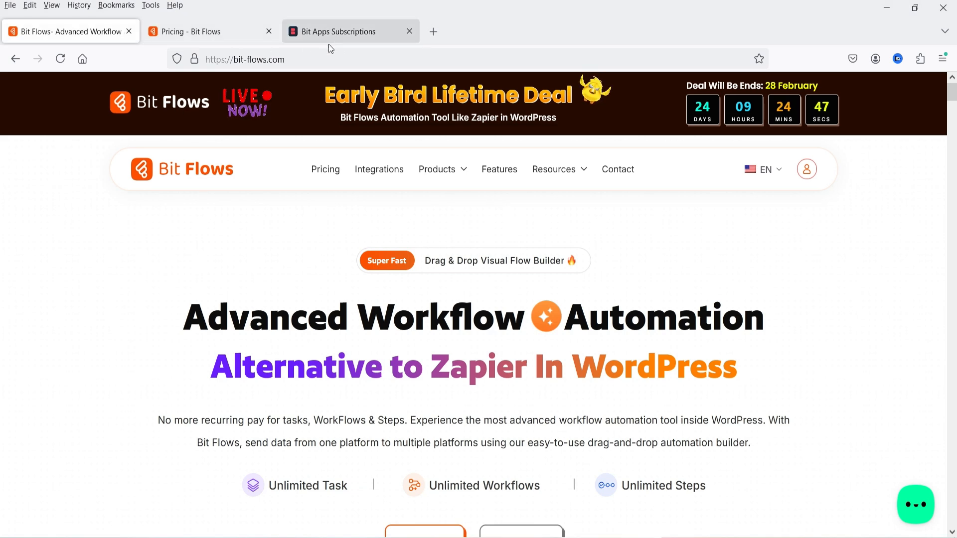
{"action": "left_click", "coordinate": [331, 40]}
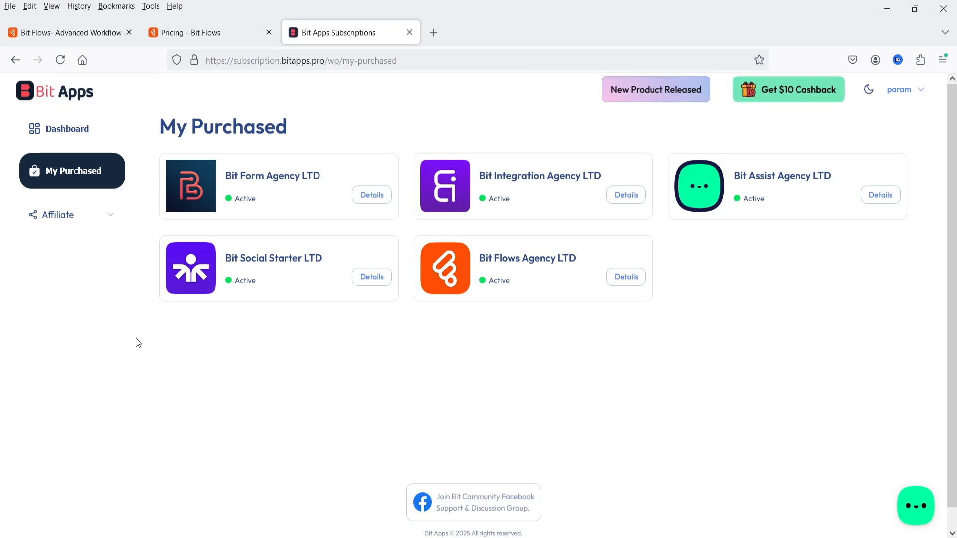
{"action": "left_click", "coordinate": [515, 269]}
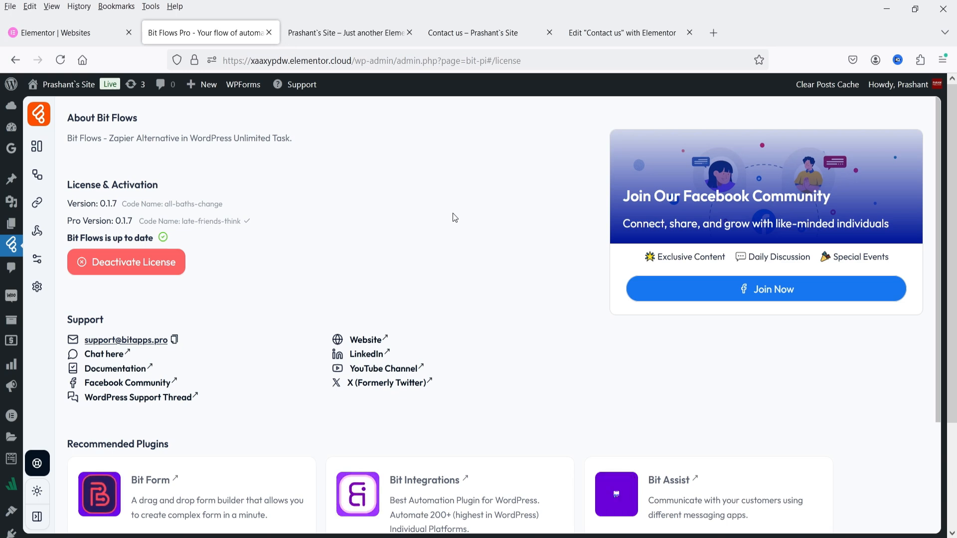
Check the Bit Flows dashboard and saved connections, then open the Flows list.
{"action": "mouse_move", "coordinate": [11, 244]}
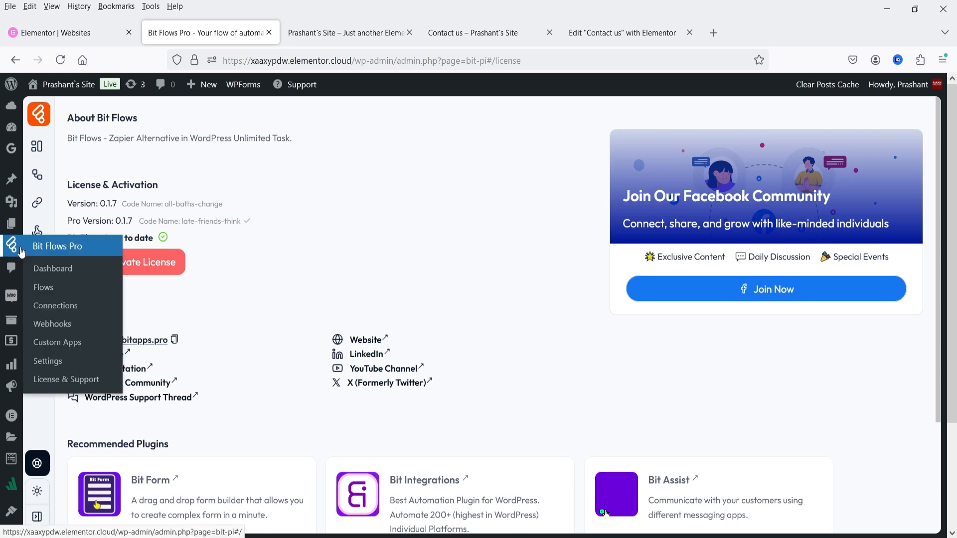
{"action": "left_click", "coordinate": [86, 276]}
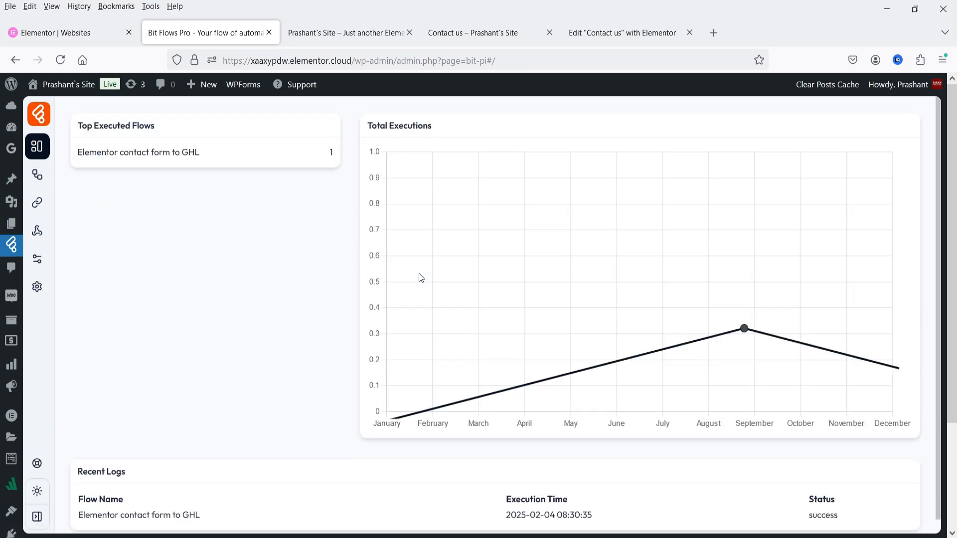
{"action": "left_click", "coordinate": [37, 202]}
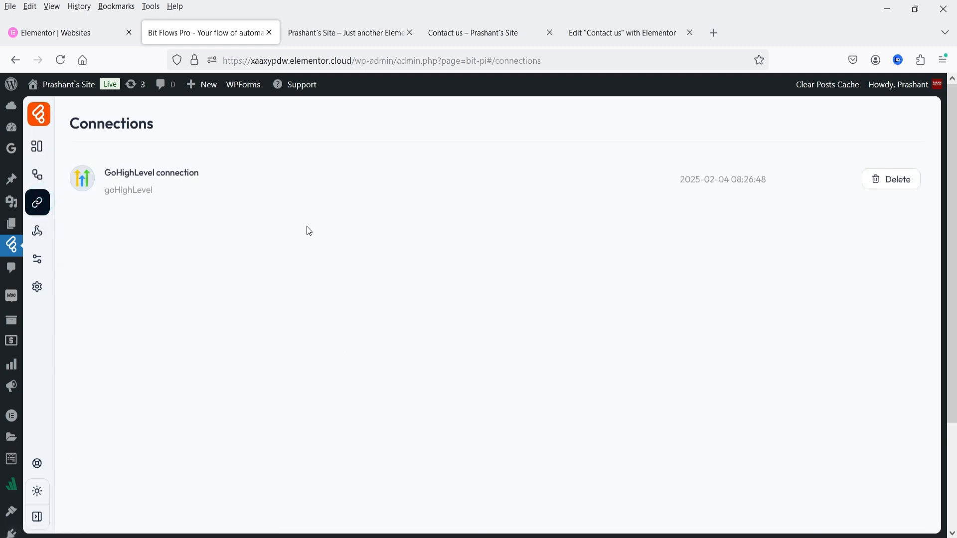
{"action": "left_click", "coordinate": [37, 146]}
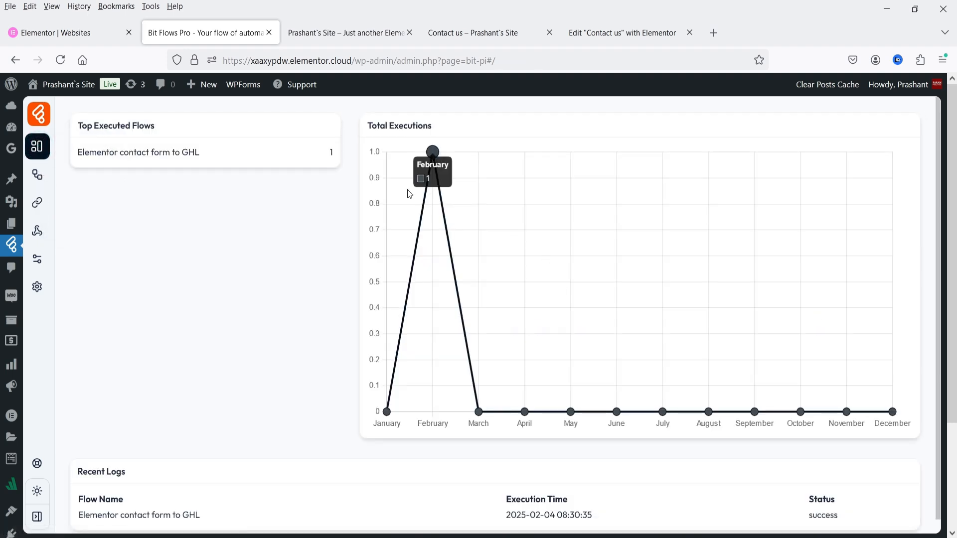
{"action": "scroll", "coordinate": [299, 305], "scroll_direction": "down", "scroll_amount": 1}
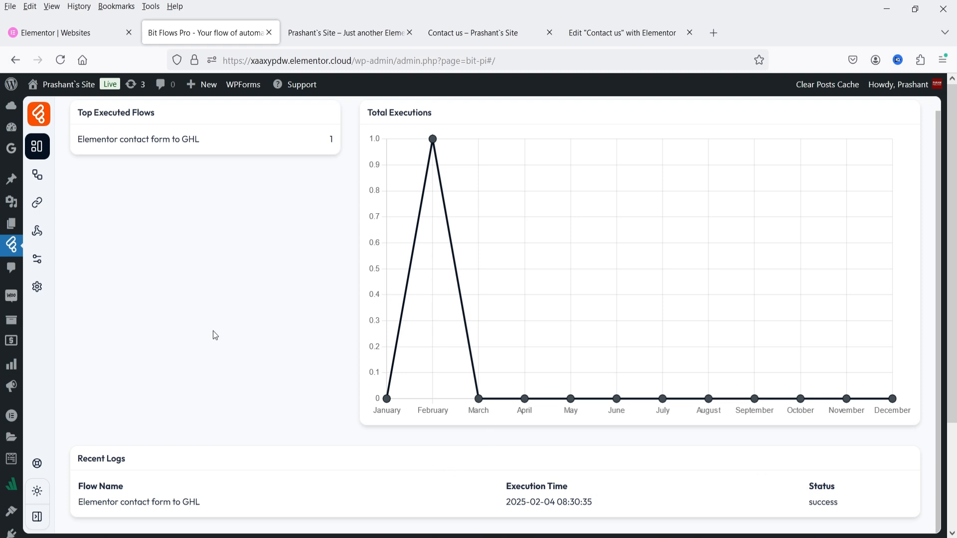
{"action": "scroll", "coordinate": [215, 335], "scroll_direction": "up", "scroll_amount": 1}
{"action": "left_click", "coordinate": [38, 177]}
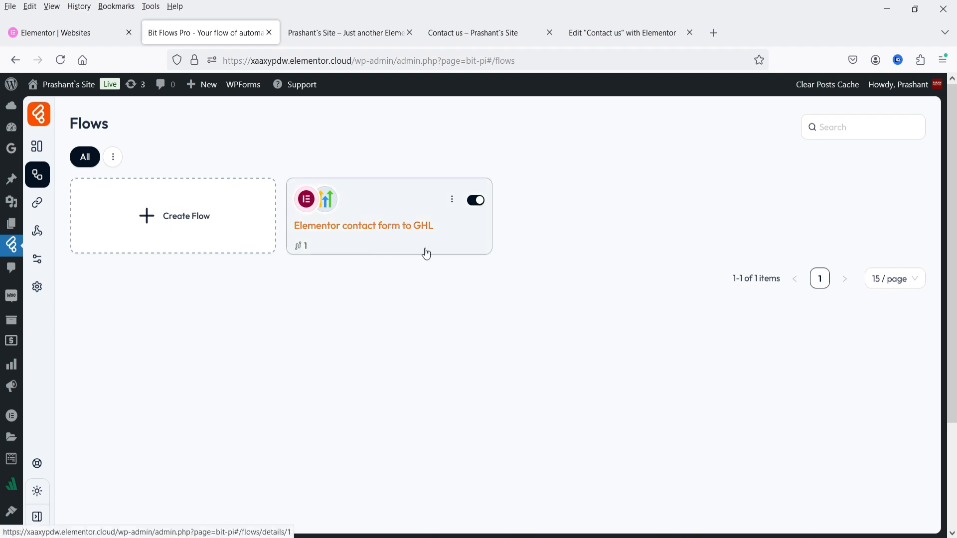
Create the flow 'Test Demo 1' from the Elementor Form to Email Marketing template.
{"action": "left_click", "coordinate": [163, 218]}
{"action": "triple_click", "coordinate": [400, 191]}
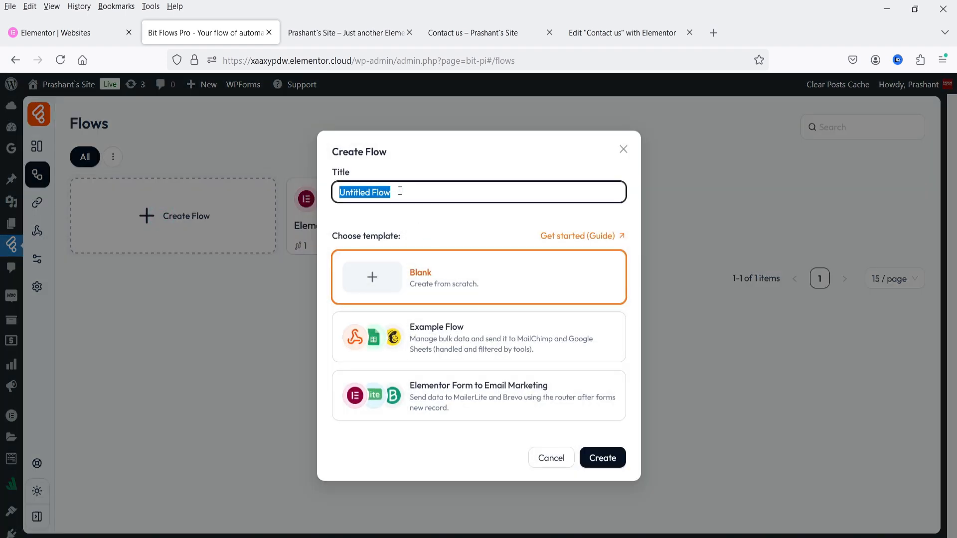
{"action": "type", "text": "Test Demo 1"}
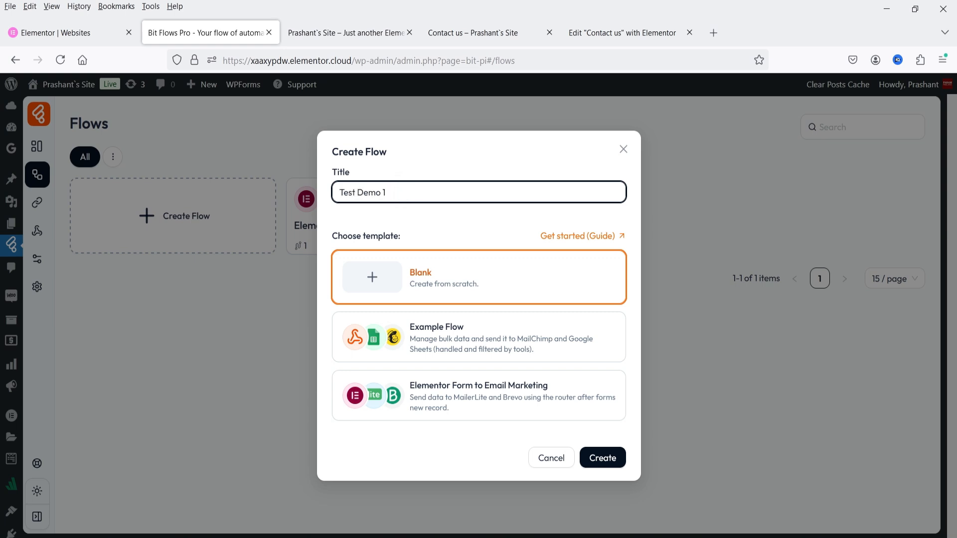
{"action": "left_click", "coordinate": [429, 392]}
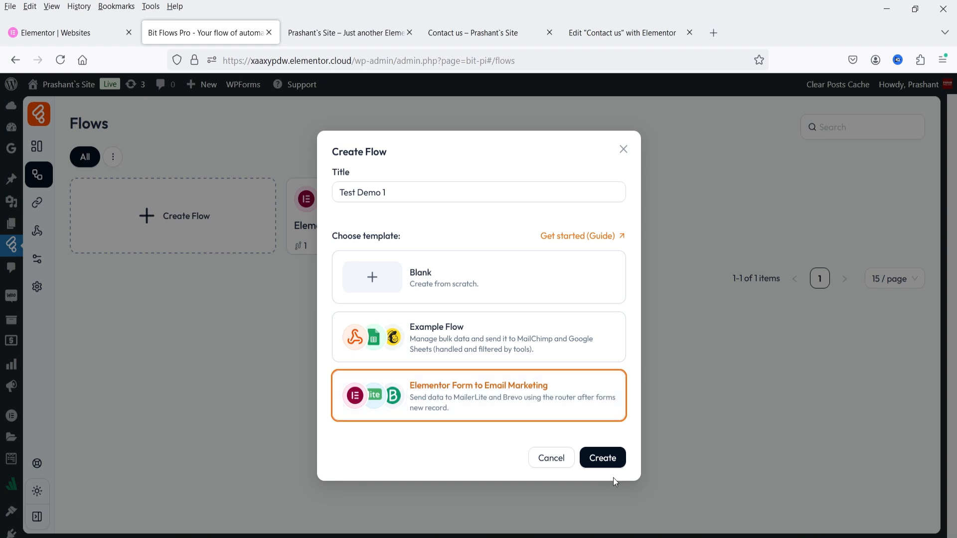
{"action": "left_click", "coordinate": [605, 463]}
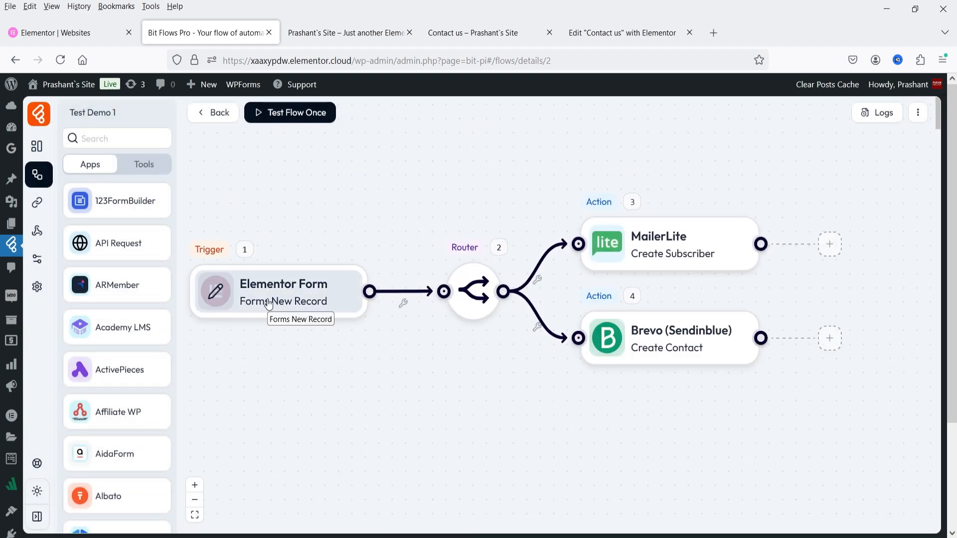
Open the MailerLite Create Subscriber settings, start a new connection, then cancel it and close the settings.
{"action": "mouse_move", "coordinate": [474, 293]}
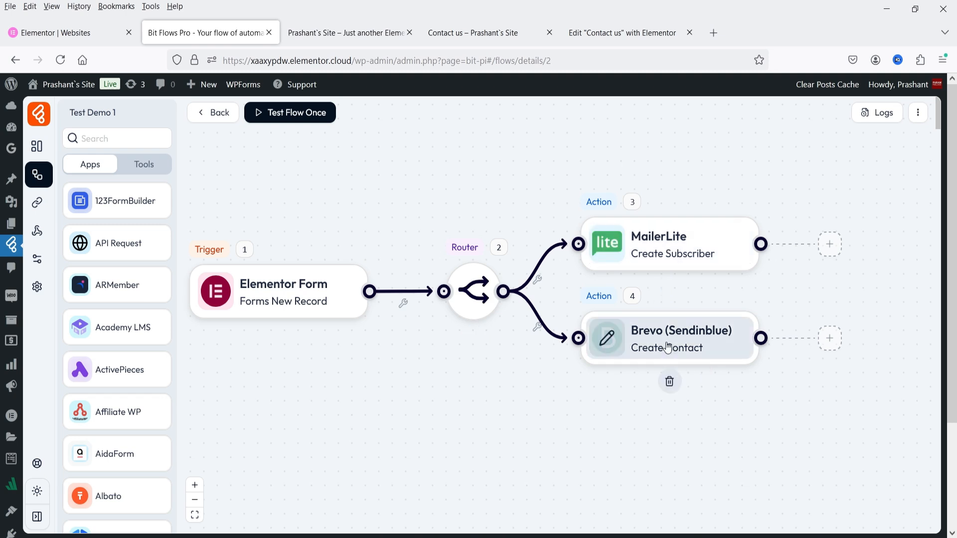
{"action": "left_click", "coordinate": [654, 251]}
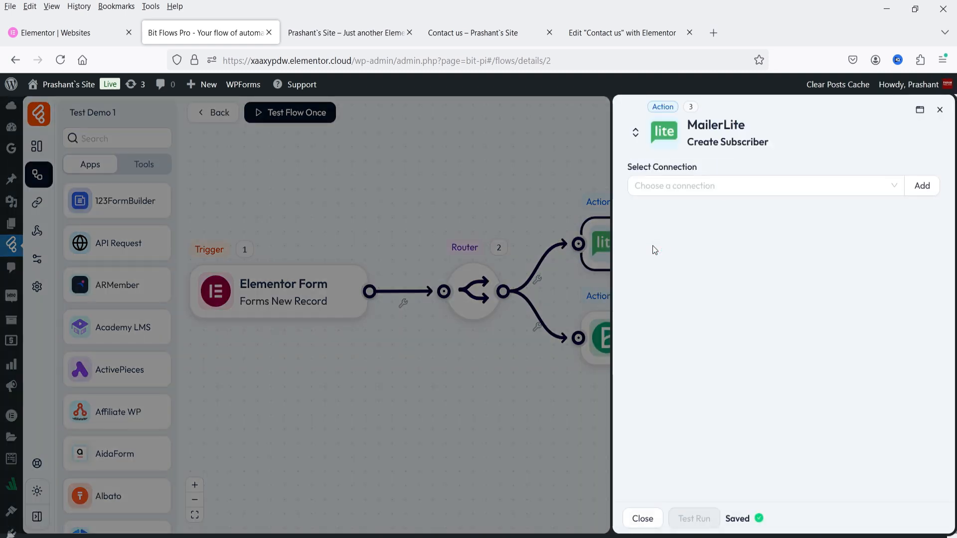
{"action": "left_click", "coordinate": [925, 187]}
{"action": "left_click", "coordinate": [771, 250]}
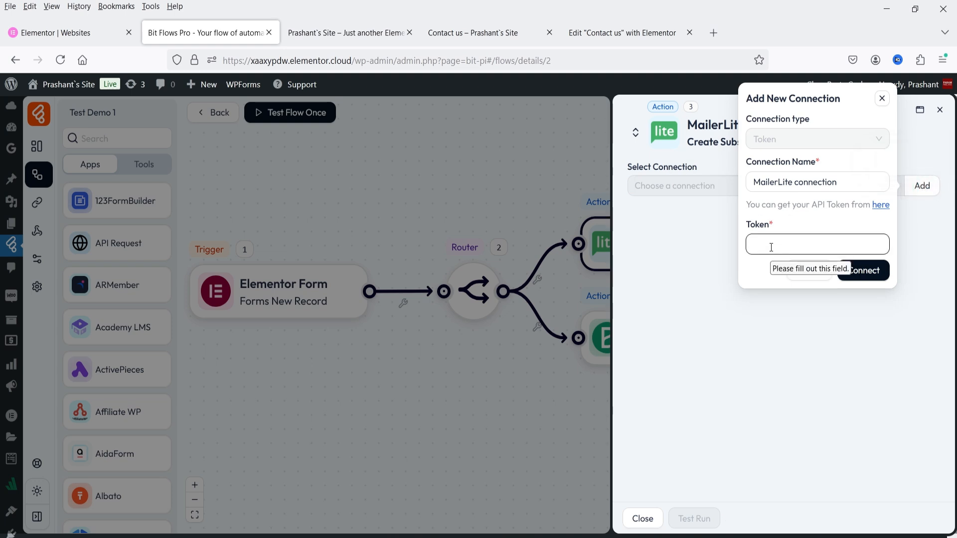
{"action": "left_click", "coordinate": [775, 181]}
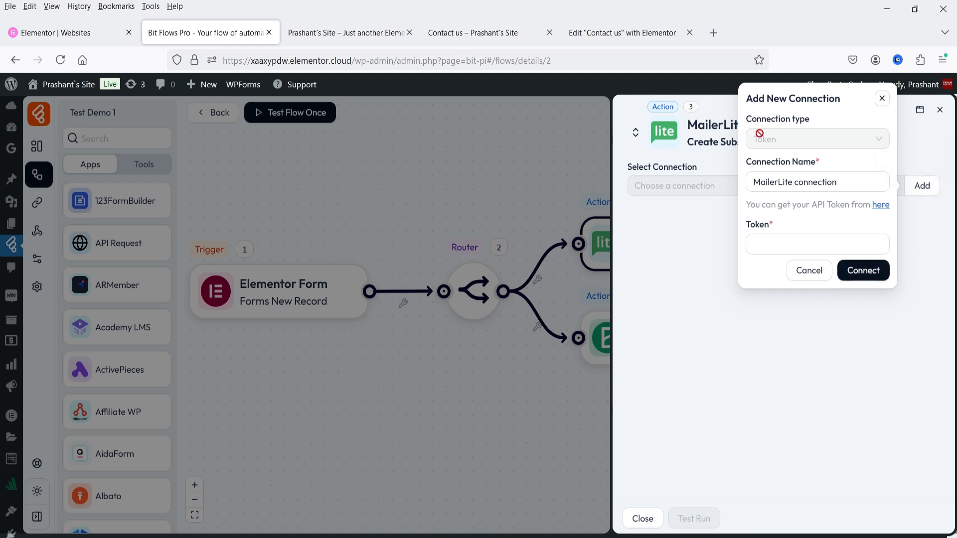
{"action": "left_click", "coordinate": [882, 99]}
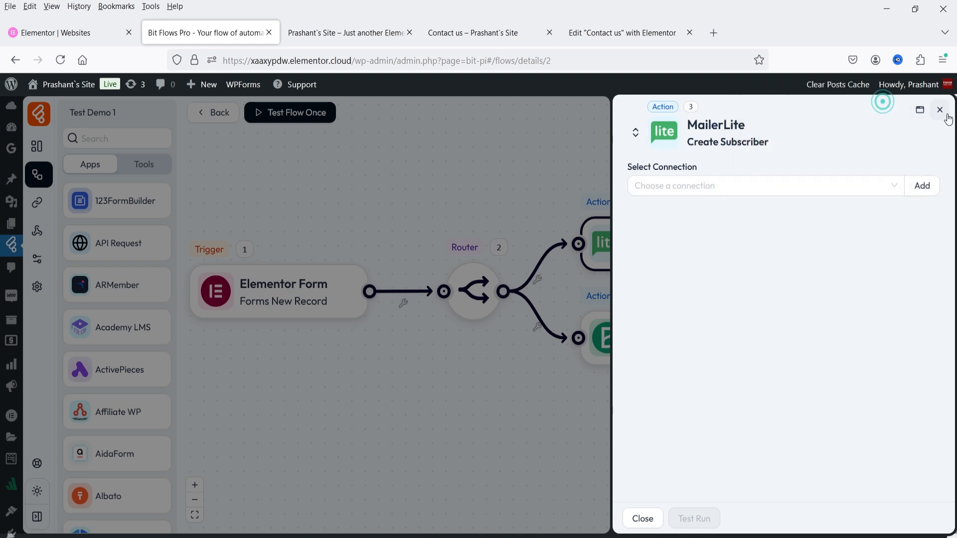
{"action": "left_click", "coordinate": [940, 110]}
Open the Brevo Create Contact settings and view Brevo's API key page, then close the dialog and the settings.
{"action": "left_click", "coordinate": [678, 344]}
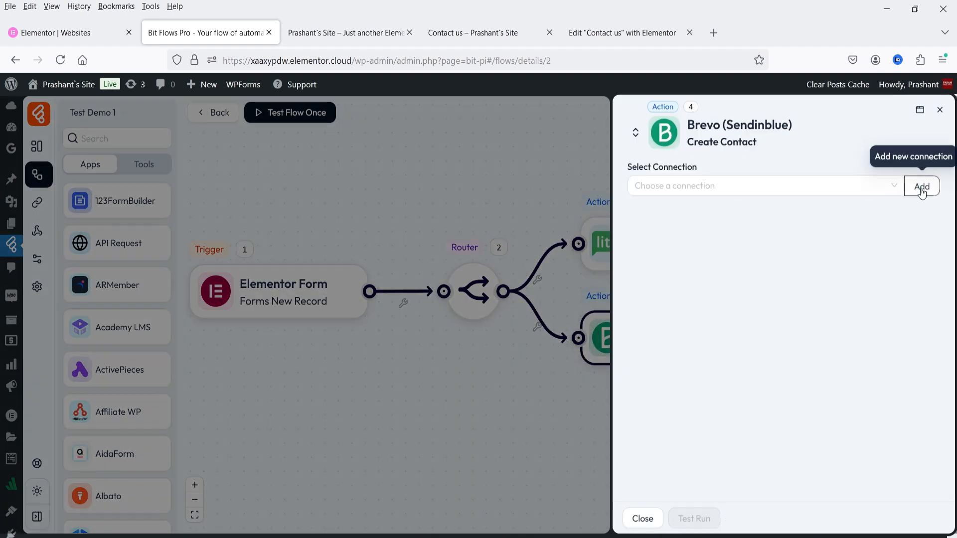
{"action": "left_click", "coordinate": [922, 192]}
{"action": "left_click", "coordinate": [802, 244]}
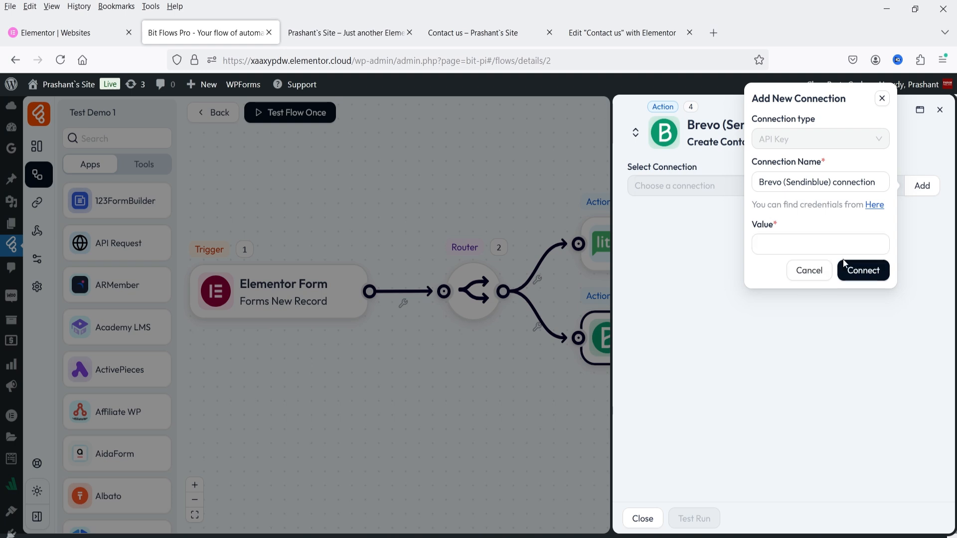
{"action": "left_click", "coordinate": [875, 206]}
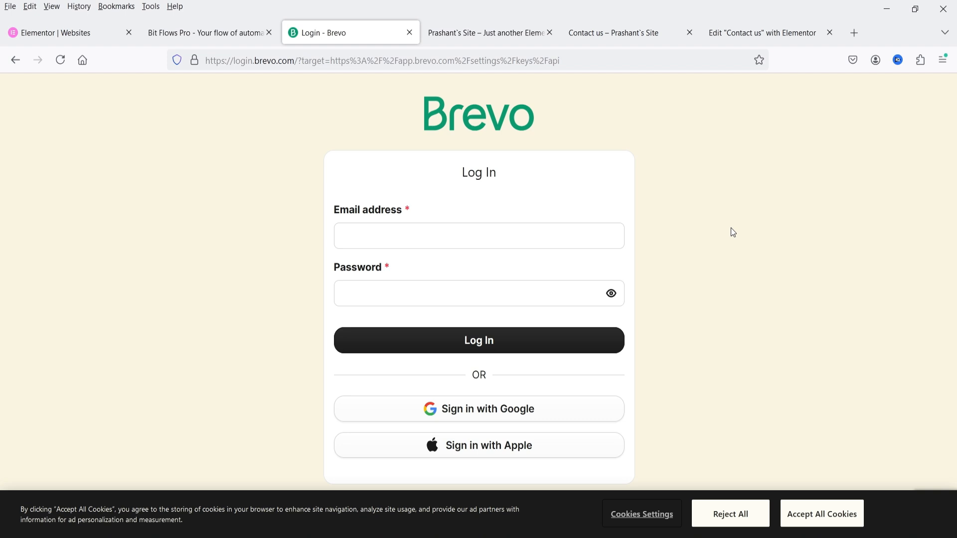
{"action": "left_click", "coordinate": [410, 32]}
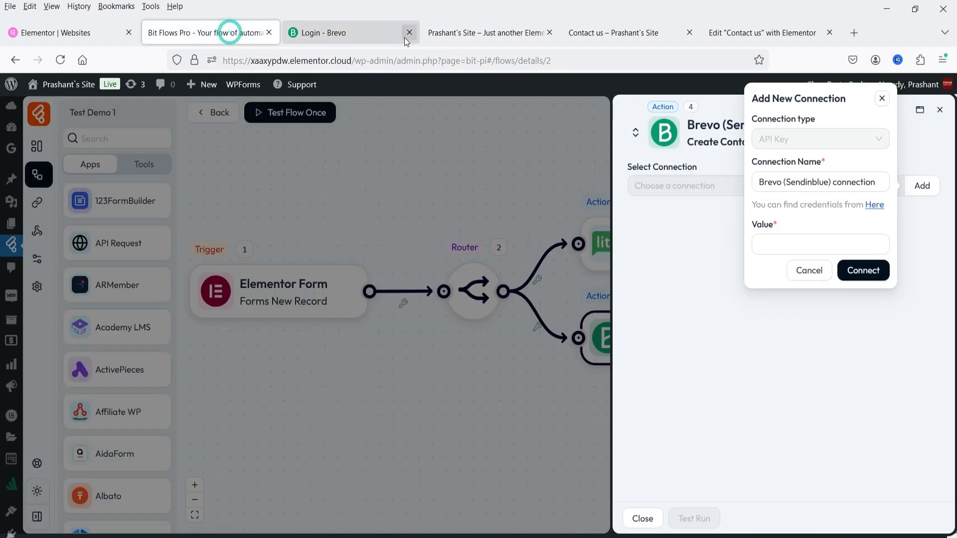
{"action": "left_click", "coordinate": [883, 99]}
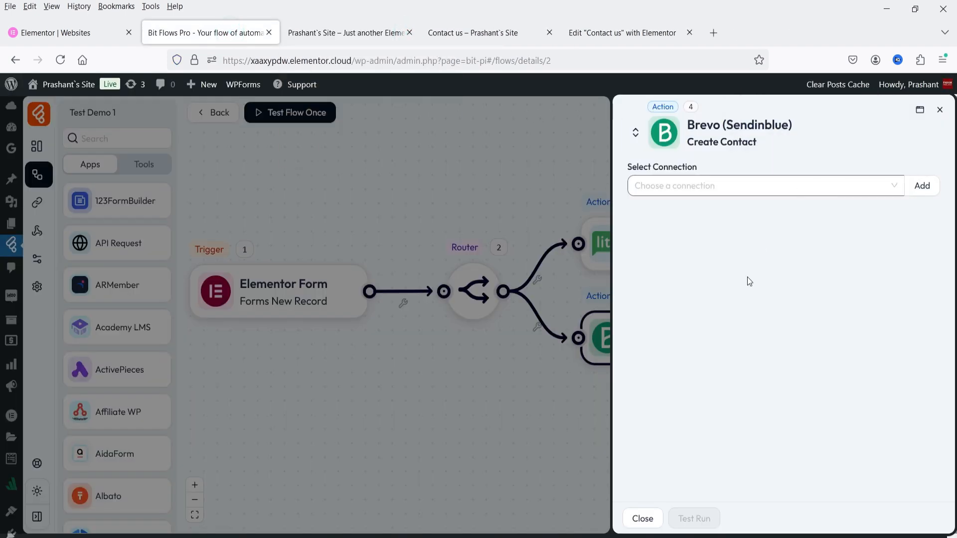
{"action": "left_click", "coordinate": [944, 113]}
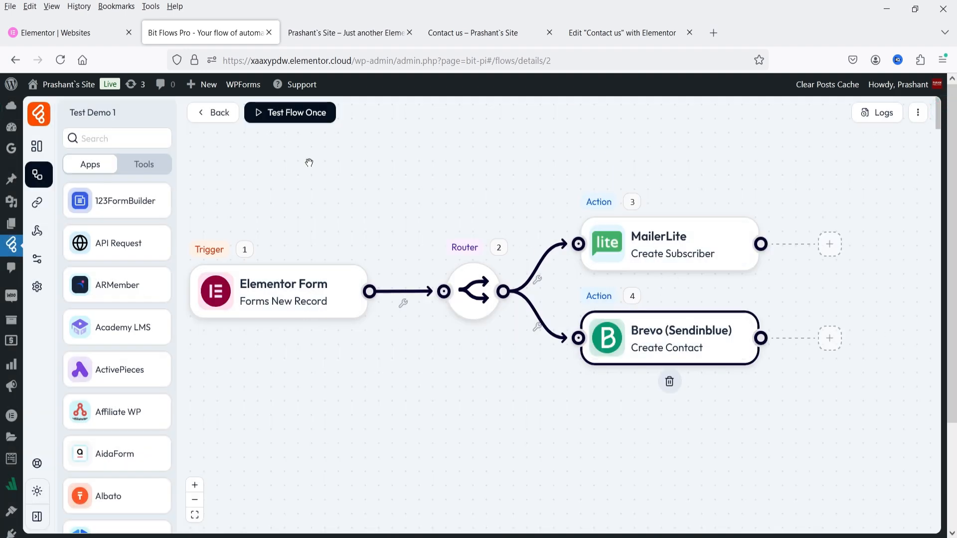
Create a blank flow titled 'Test Demo 2'.
{"action": "left_click", "coordinate": [38, 175]}
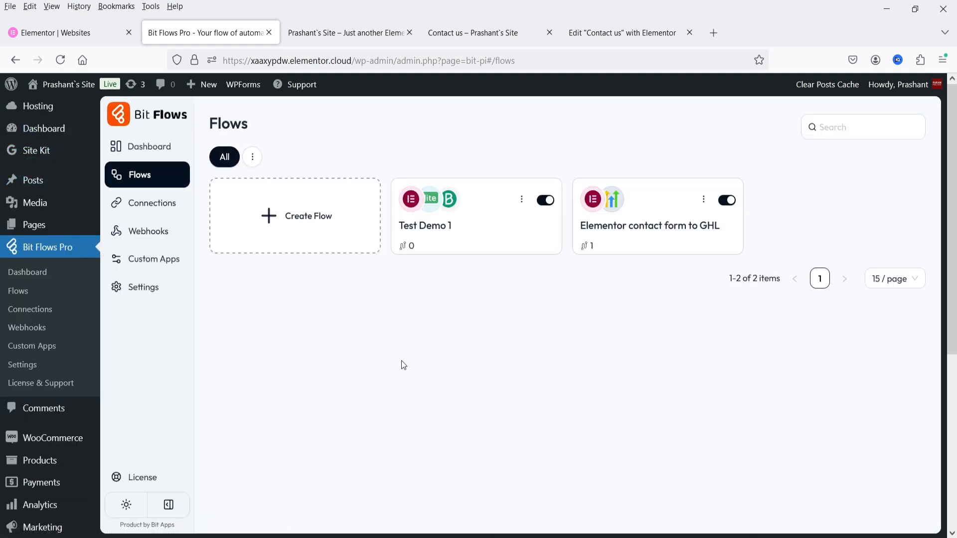
{"action": "left_click", "coordinate": [300, 219]}
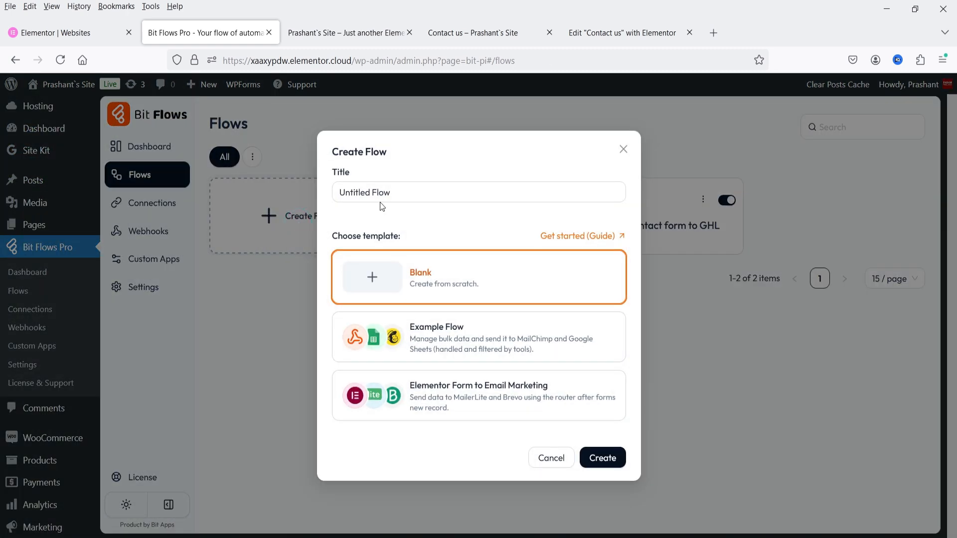
{"action": "left_click", "coordinate": [407, 194]}
{"action": "type", "text": "Test Demo 2"}
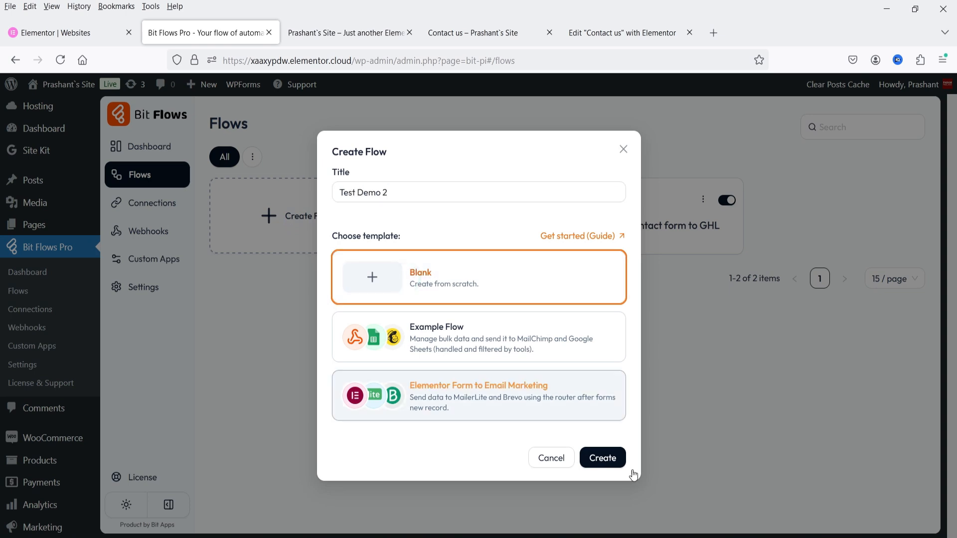
{"action": "left_click", "coordinate": [618, 456]}
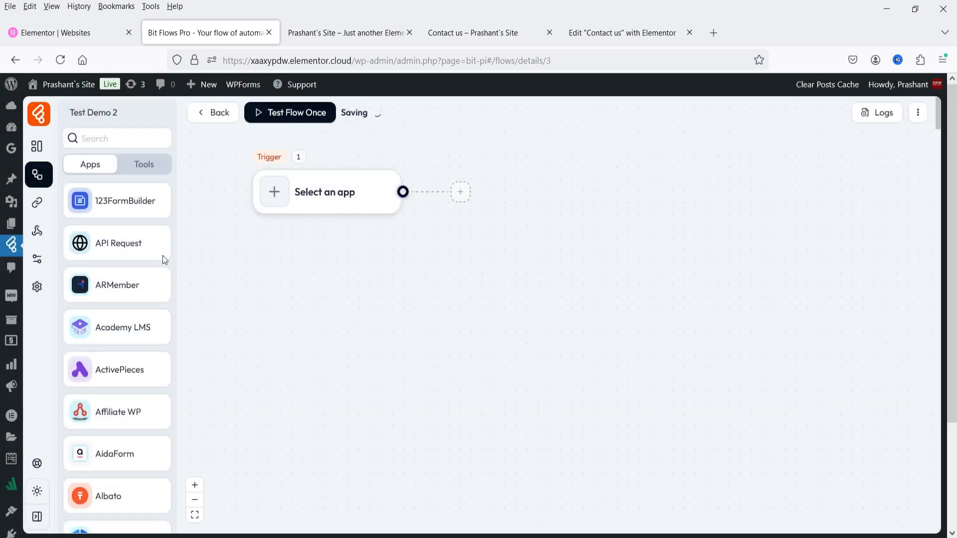
Set WooCommerce On New Order Create as the trigger and start listening for an order.
{"action": "left_click", "coordinate": [510, 322]}
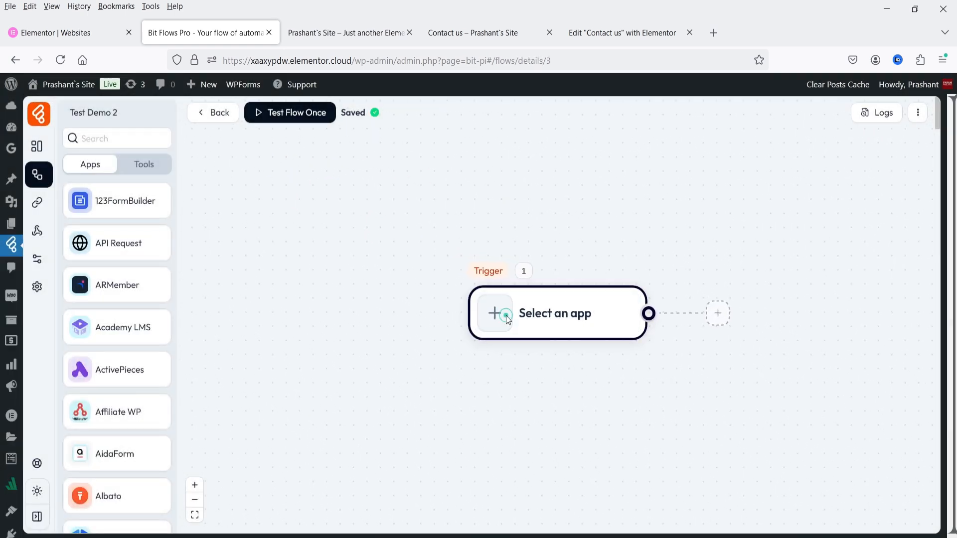
{"action": "left_click", "coordinate": [524, 121]}
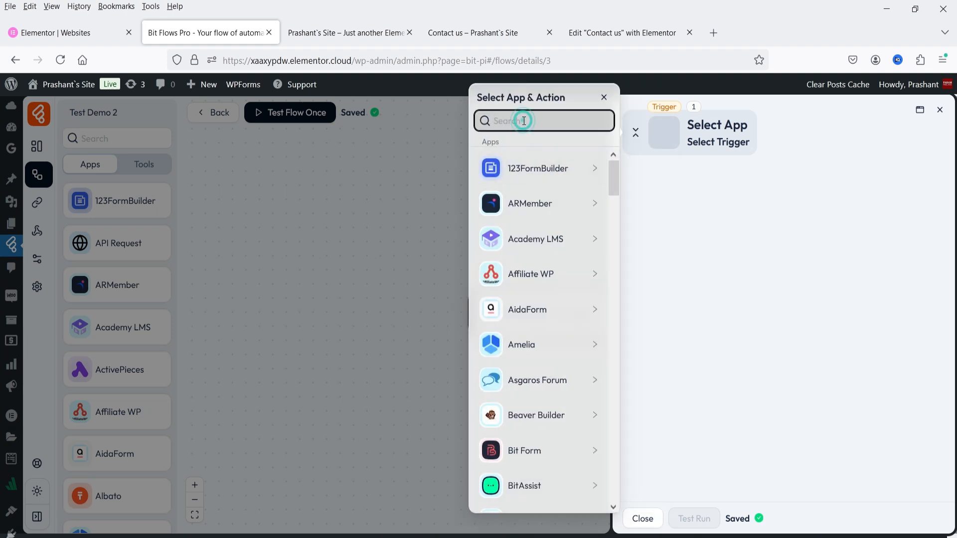
{"action": "type", "text": "woo"}
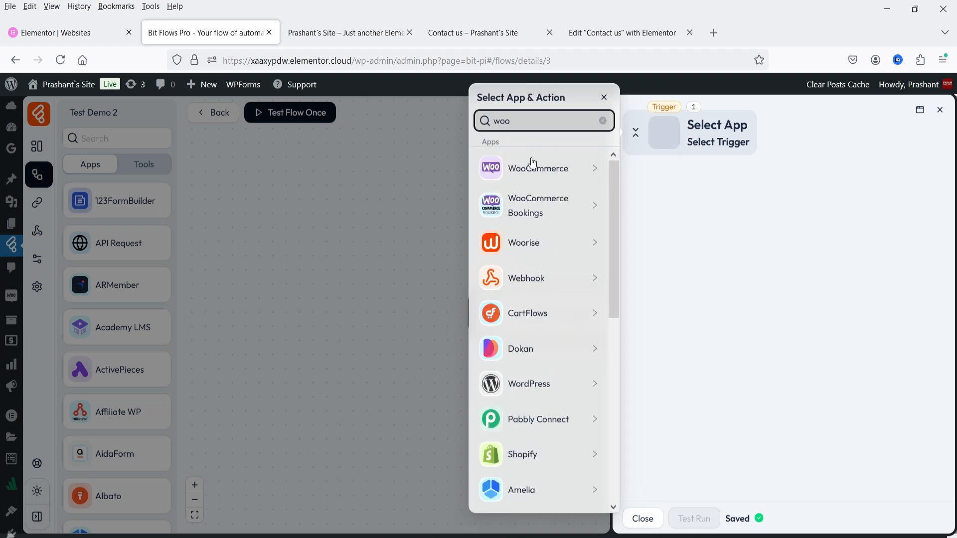
{"action": "left_click", "coordinate": [541, 176]}
{"action": "left_click", "coordinate": [542, 177]}
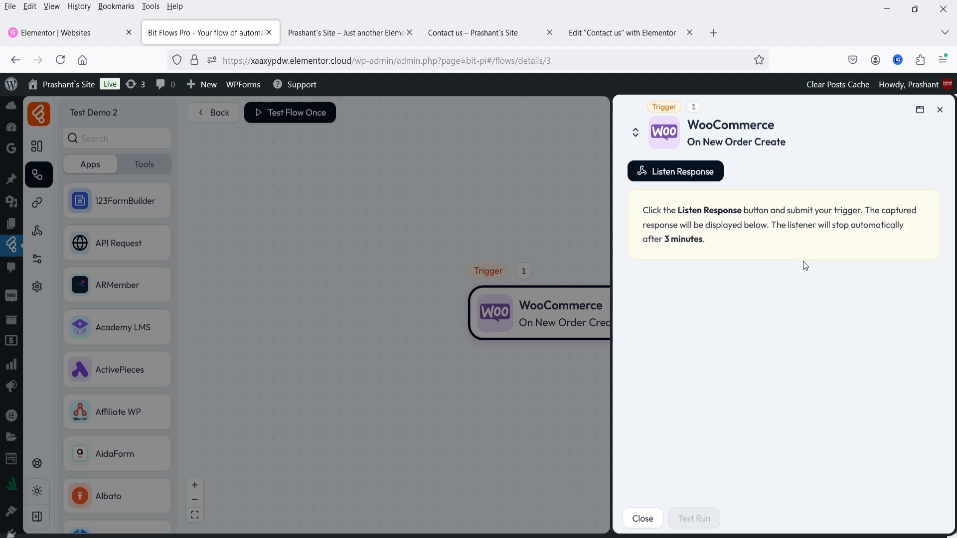
{"action": "left_click", "coordinate": [678, 173]}
{"action": "left_click", "coordinate": [658, 177]}
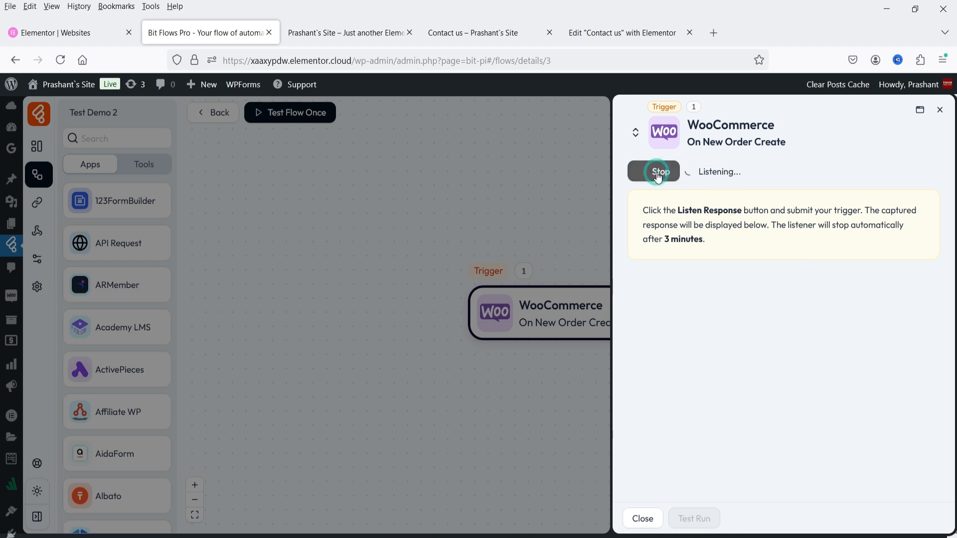
Add Jacket skinny fit to the cart and place a $45.99 cash-on-delivery order.
{"action": "left_click", "coordinate": [340, 33]}
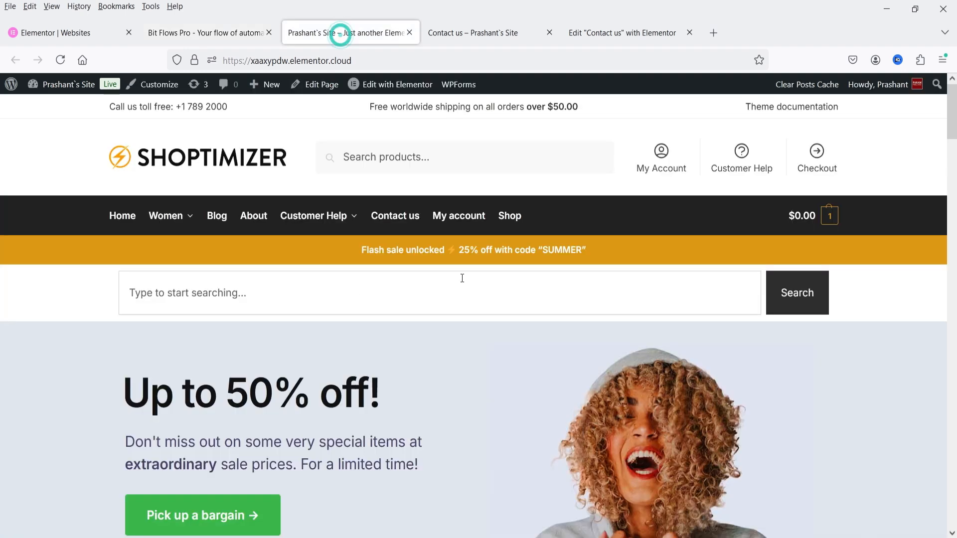
{"action": "scroll", "coordinate": [461, 274], "scroll_direction": "down", "scroll_amount": 5}
{"action": "left_click", "coordinate": [399, 401]}
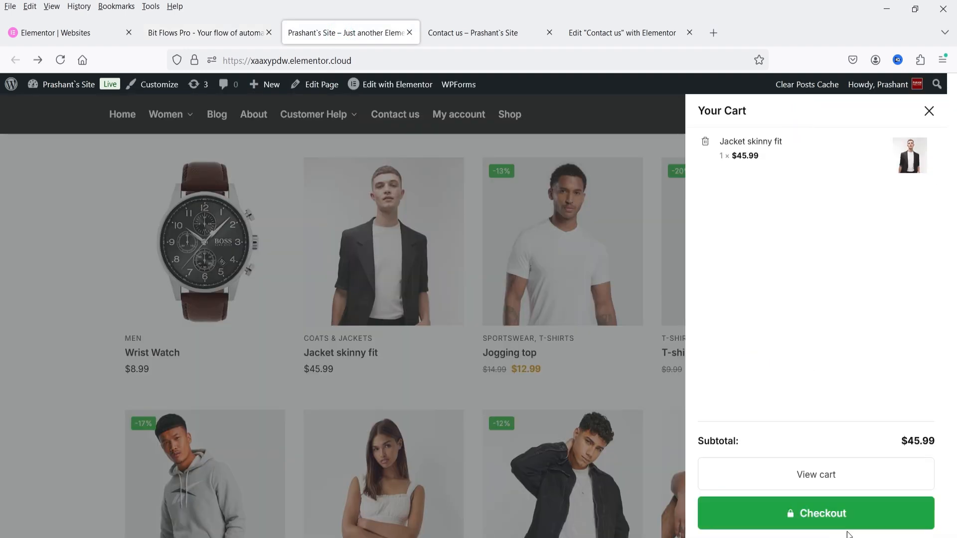
{"action": "left_click", "coordinate": [832, 517]}
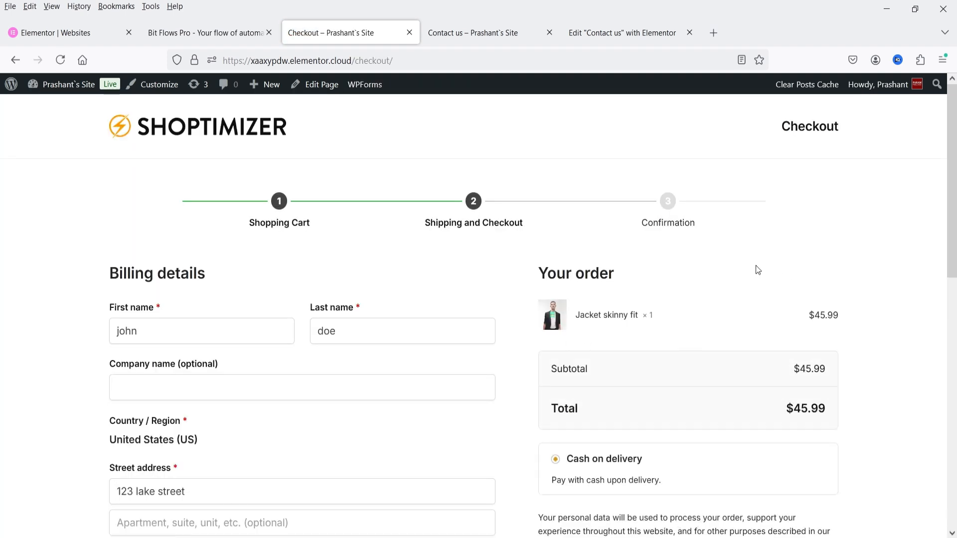
{"action": "scroll", "coordinate": [668, 285], "scroll_direction": "down", "scroll_amount": 5}
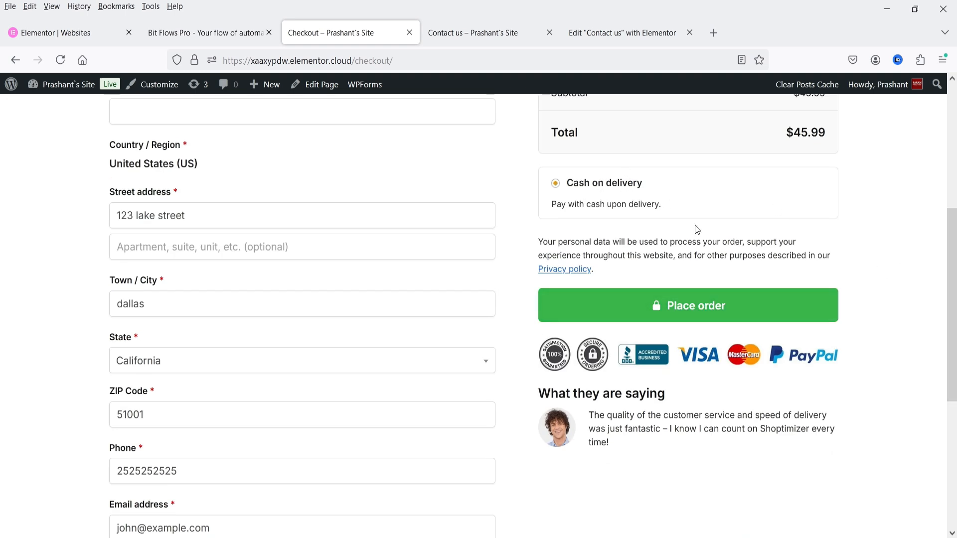
{"action": "left_click", "coordinate": [686, 298]}
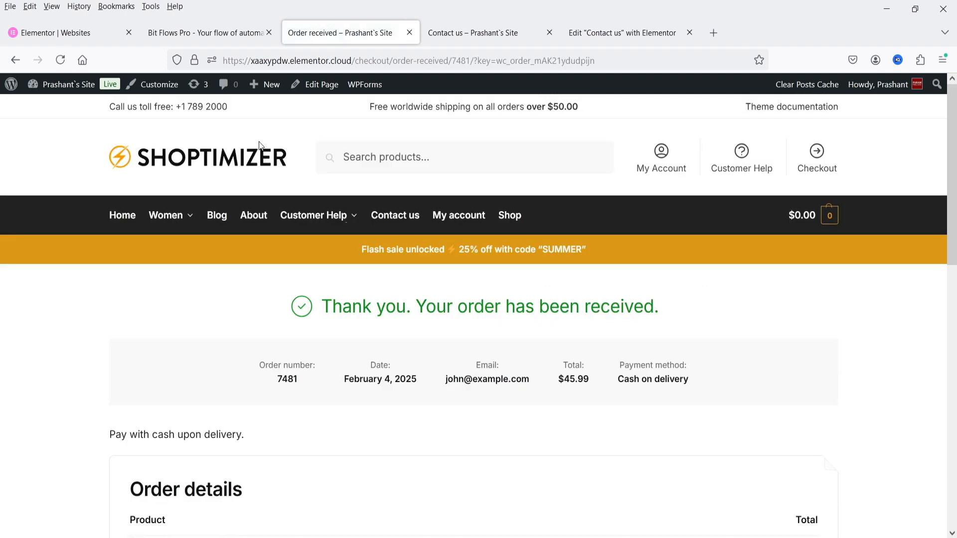
{"action": "left_click", "coordinate": [210, 33]}
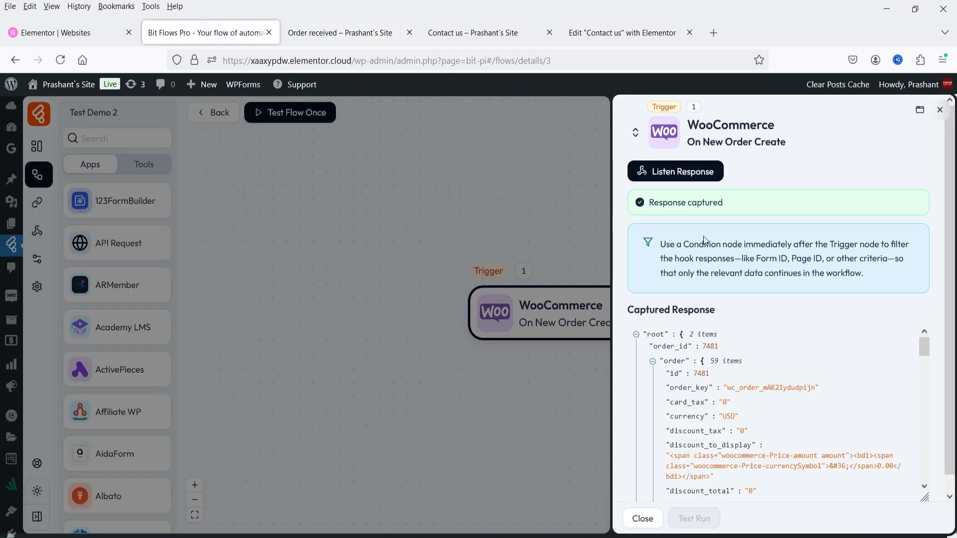
Review the captured $45.99 Jacket skinny fit order's total, billing and line items, then close the trigger panel.
{"action": "scroll", "coordinate": [812, 332], "scroll_direction": "down", "scroll_amount": 2}
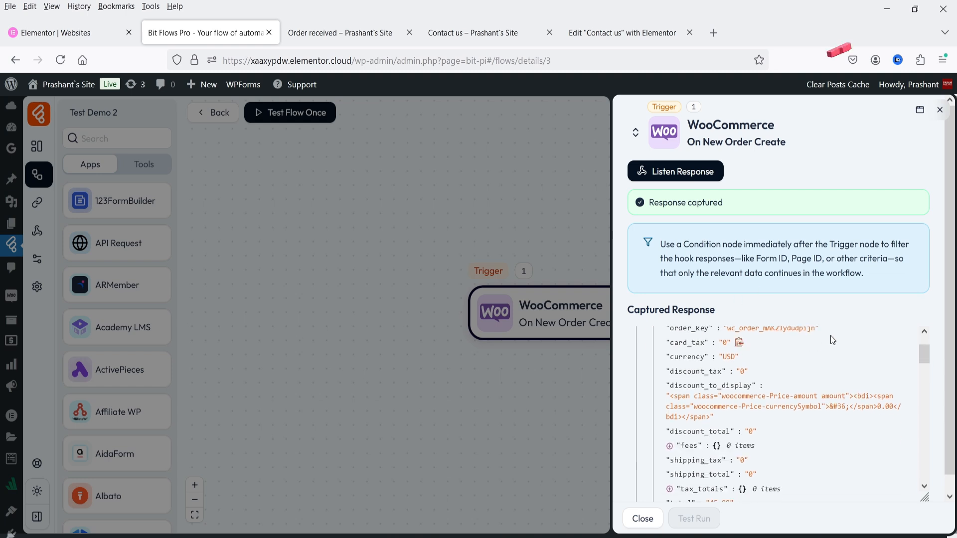
{"action": "scroll", "coordinate": [825, 349], "scroll_direction": "down", "scroll_amount": 4}
{"action": "scroll", "coordinate": [825, 357], "scroll_direction": "down", "scroll_amount": 8}
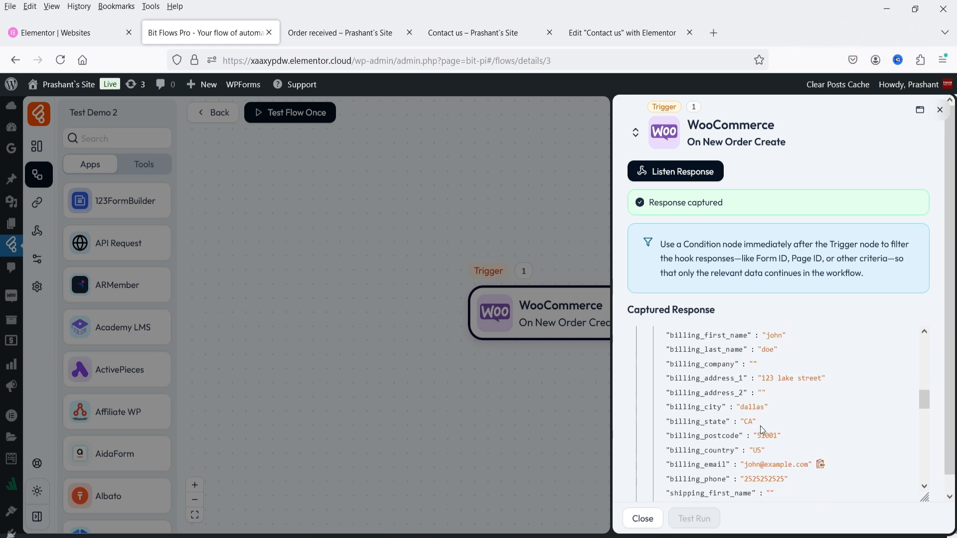
{"action": "scroll", "coordinate": [760, 427], "scroll_direction": "down", "scroll_amount": 4}
{"action": "scroll", "coordinate": [766, 422], "scroll_direction": "up", "scroll_amount": 12}
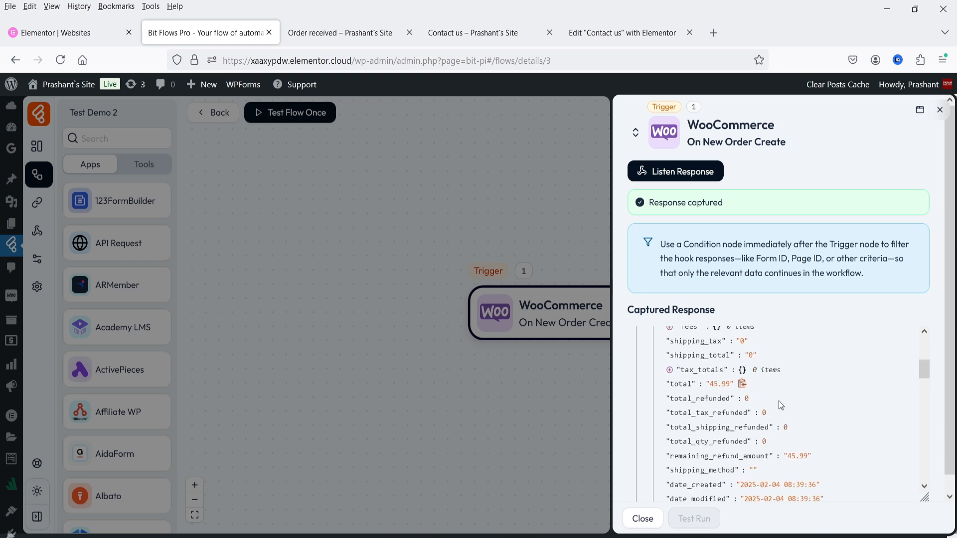
{"action": "scroll", "coordinate": [824, 421], "scroll_direction": "up", "scroll_amount": 4}
{"action": "scroll", "coordinate": [824, 421], "scroll_direction": "up", "scroll_amount": 2}
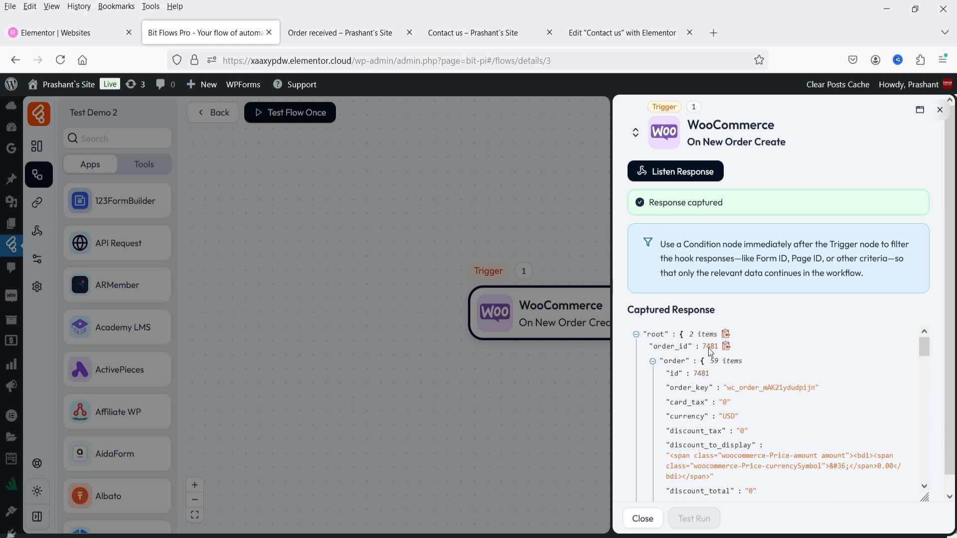
{"action": "scroll", "coordinate": [793, 423], "scroll_direction": "down", "scroll_amount": 17}
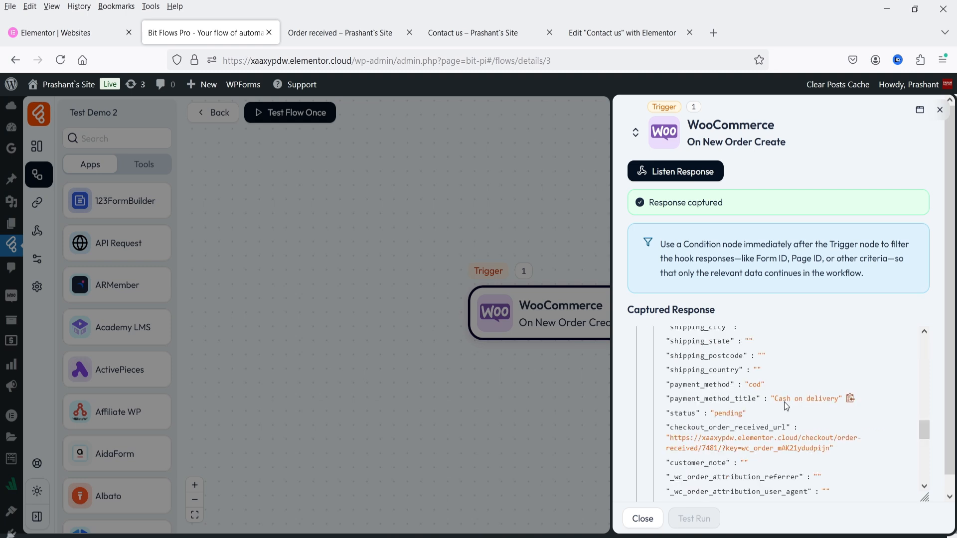
{"action": "scroll", "coordinate": [785, 402], "scroll_direction": "down", "scroll_amount": 5}
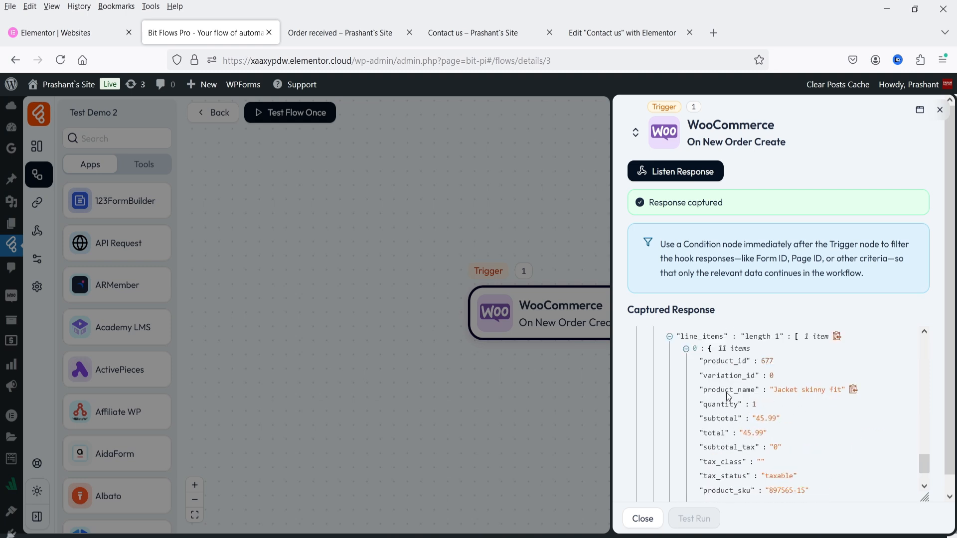
{"action": "scroll", "coordinate": [792, 385], "scroll_direction": "down", "scroll_amount": 2}
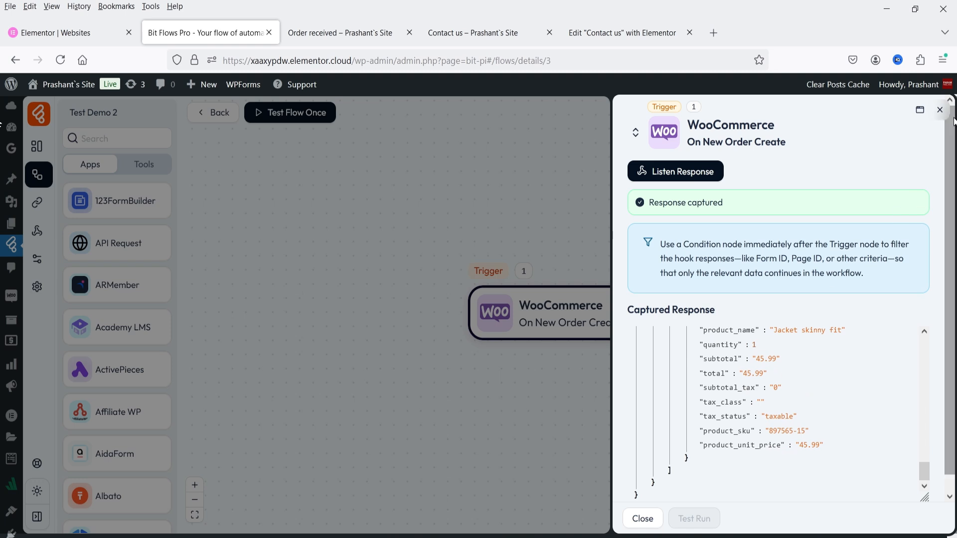
{"action": "left_click", "coordinate": [941, 110]}
Insert a Delay step between the WooCommerce trigger and the empty action step.
{"action": "left_click_drag", "start_coordinate": [563, 334], "coordinate": [344, 267]}
{"action": "left_click", "coordinate": [498, 249]}
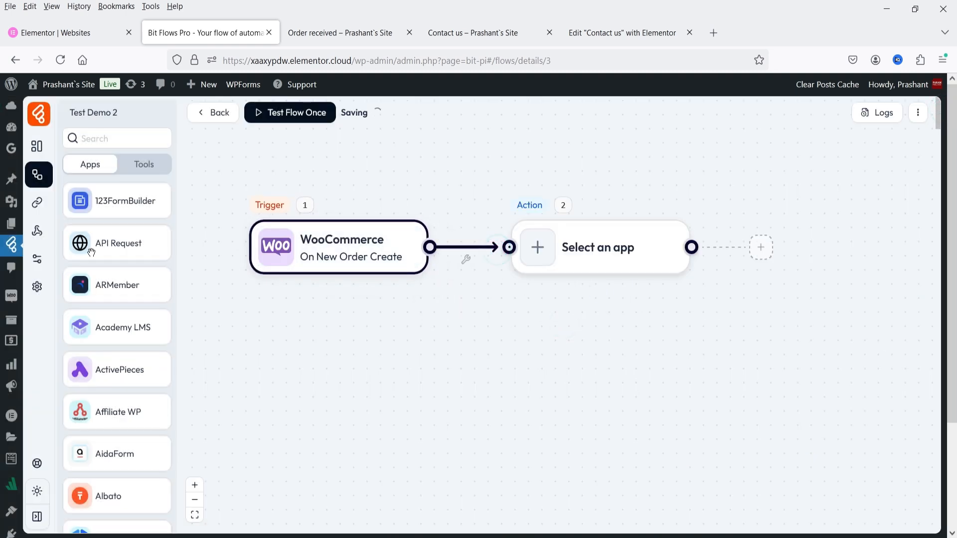
{"action": "left_click", "coordinate": [139, 166]}
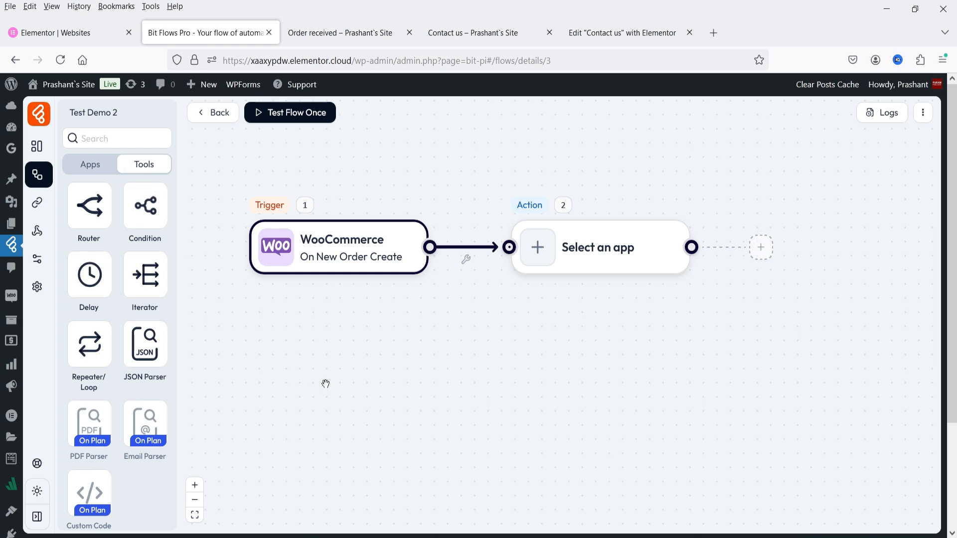
{"action": "left_click_drag", "start_coordinate": [83, 280], "coordinate": [491, 312]}
{"action": "left_click_drag", "start_coordinate": [497, 252], "coordinate": [471, 325]}
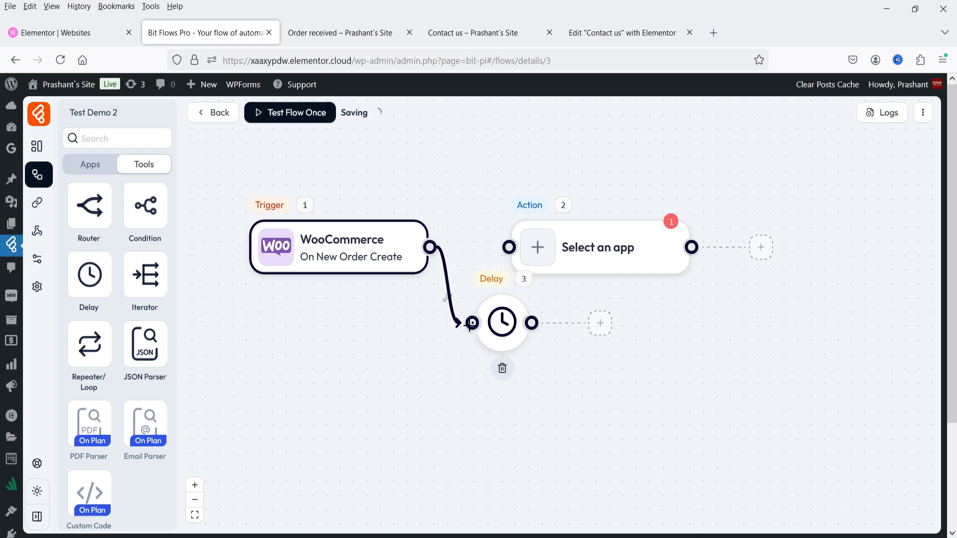
{"action": "left_click_drag", "start_coordinate": [566, 247], "coordinate": [676, 247]}
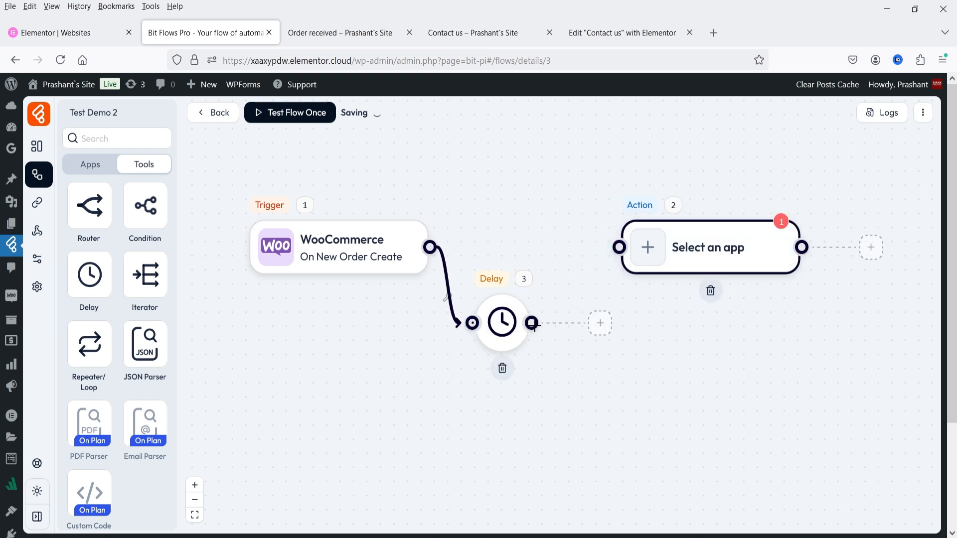
{"action": "left_click_drag", "start_coordinate": [531, 323], "coordinate": [617, 257]}
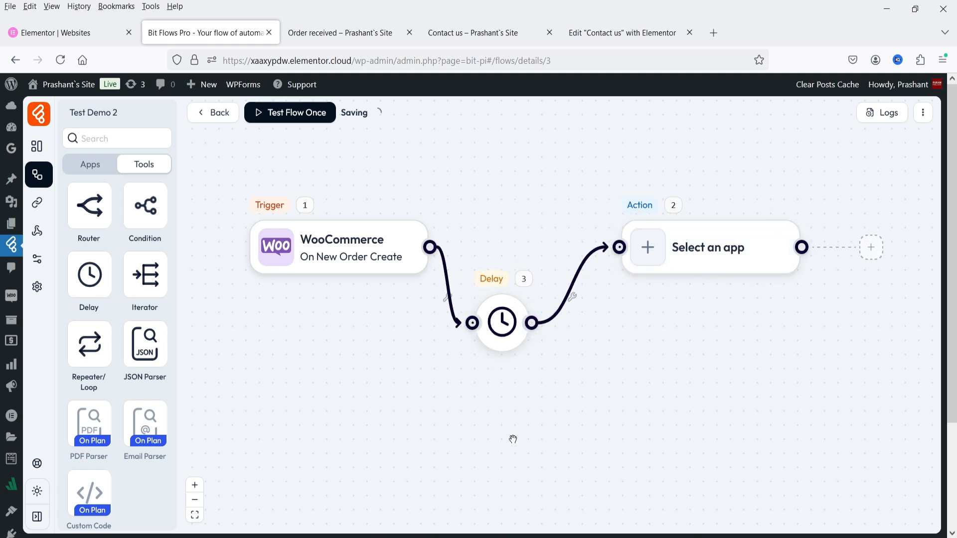
{"action": "left_click", "coordinate": [502, 324]}
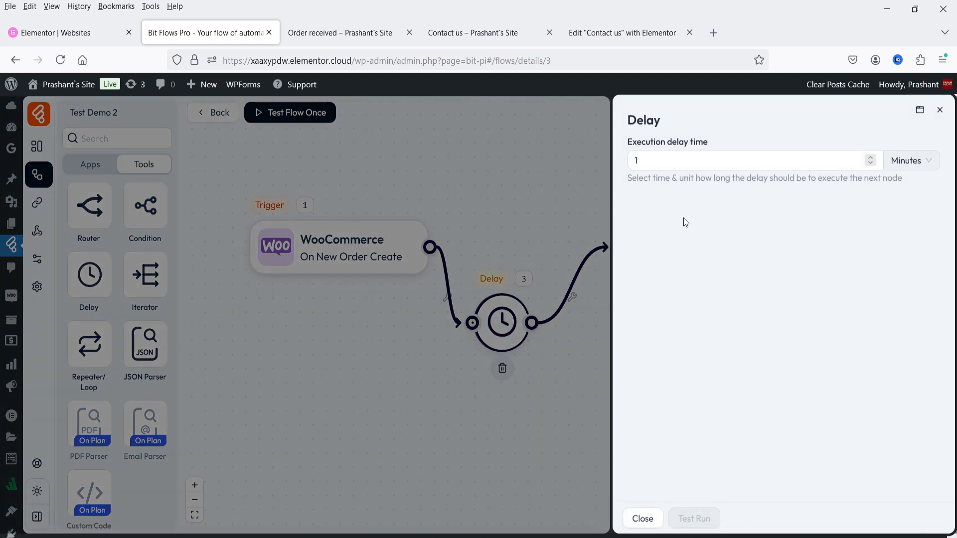
Set the delay time to 2 Minutes and close the Delay settings.
{"action": "double_click", "coordinate": [669, 159]}
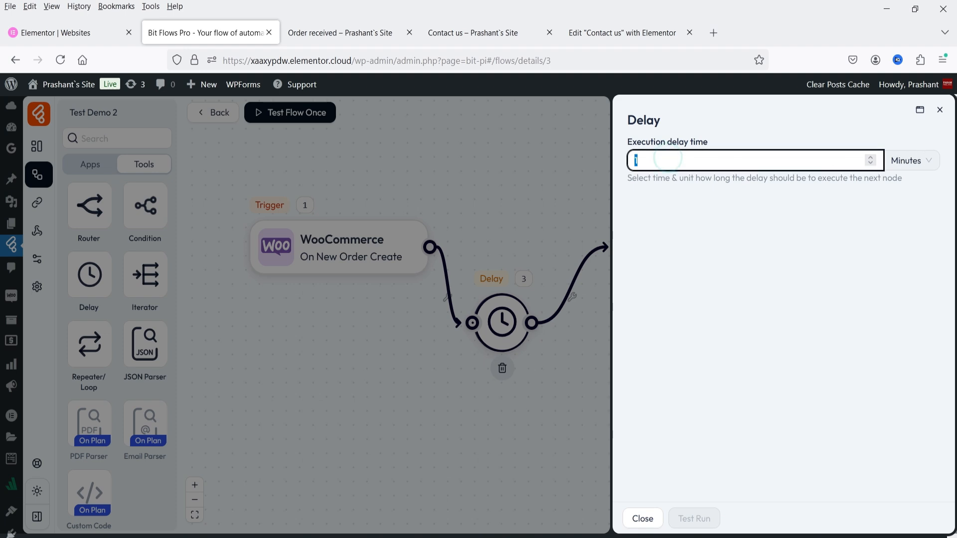
{"action": "type", "text": "2"}
{"action": "left_click", "coordinate": [914, 160]}
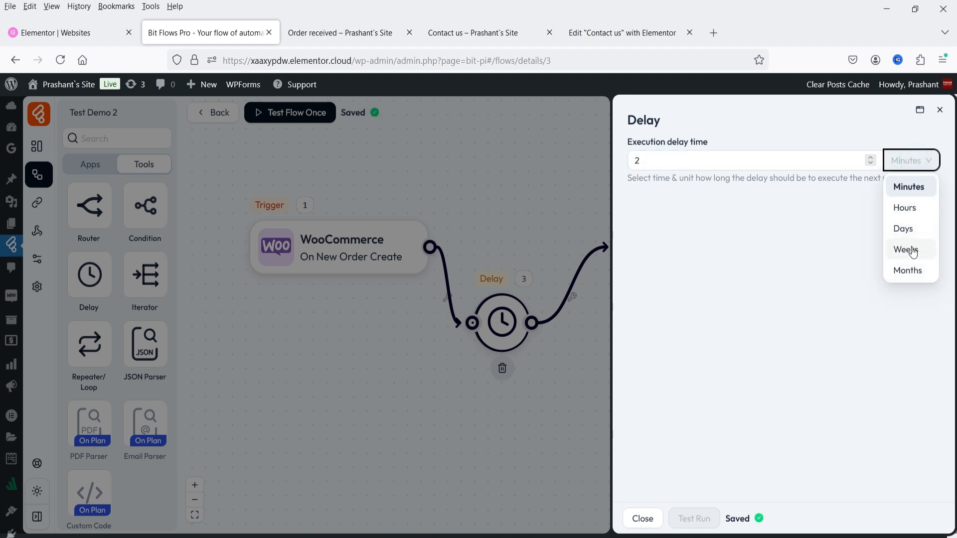
{"action": "left_click", "coordinate": [848, 354]}
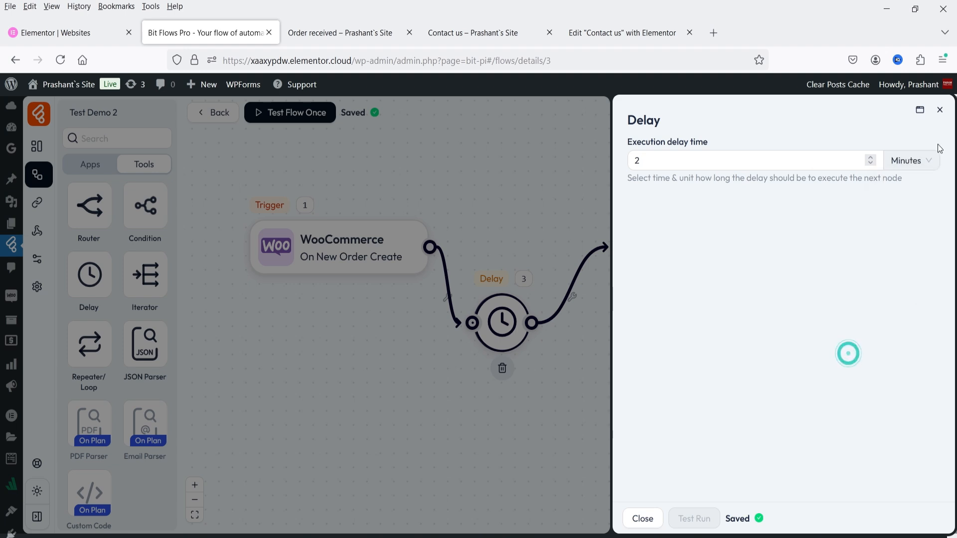
{"action": "left_click", "coordinate": [940, 111]}
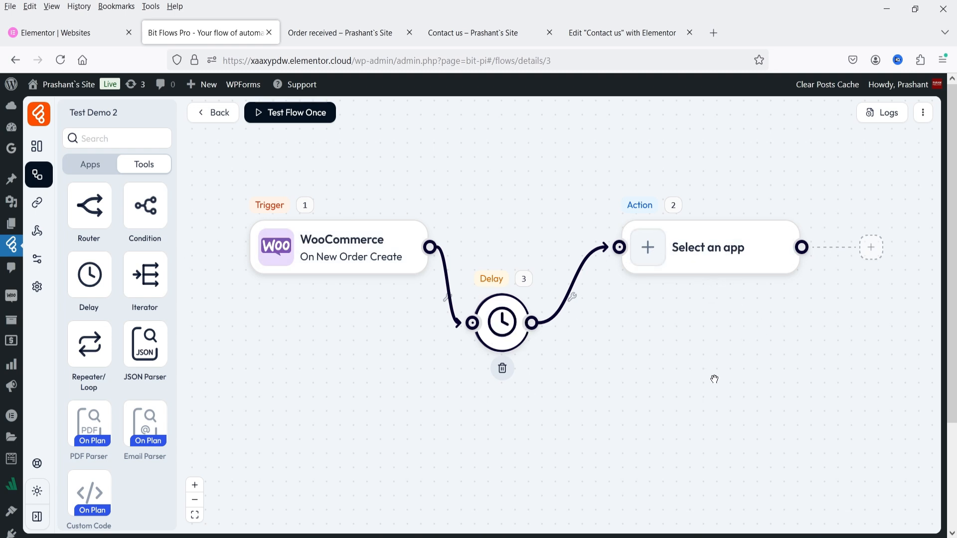
Add a Conditions step after the Delay and create its first condition branch.
{"action": "left_click_drag", "start_coordinate": [142, 205], "coordinate": [579, 365]}
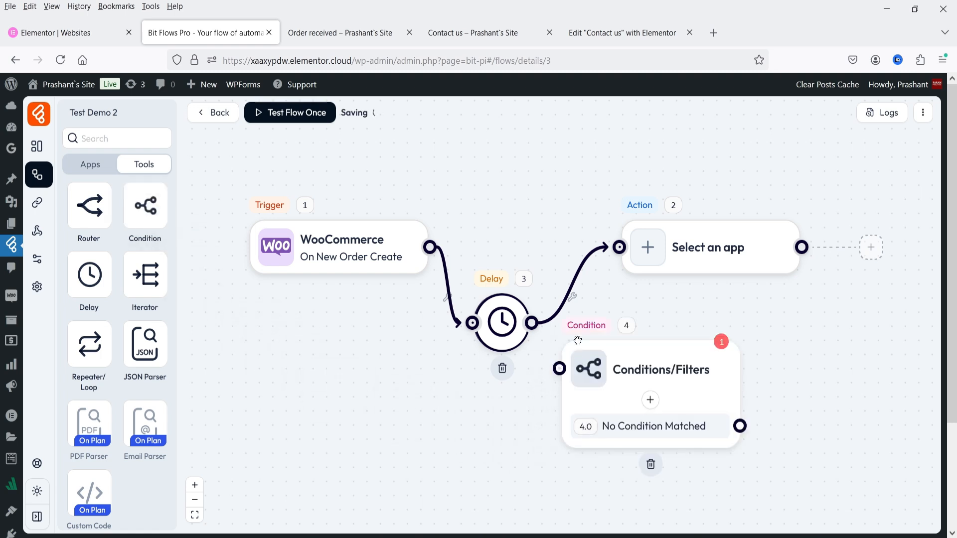
{"action": "left_click_drag", "start_coordinate": [604, 247], "coordinate": [559, 369]}
{"action": "left_click", "coordinate": [640, 371]}
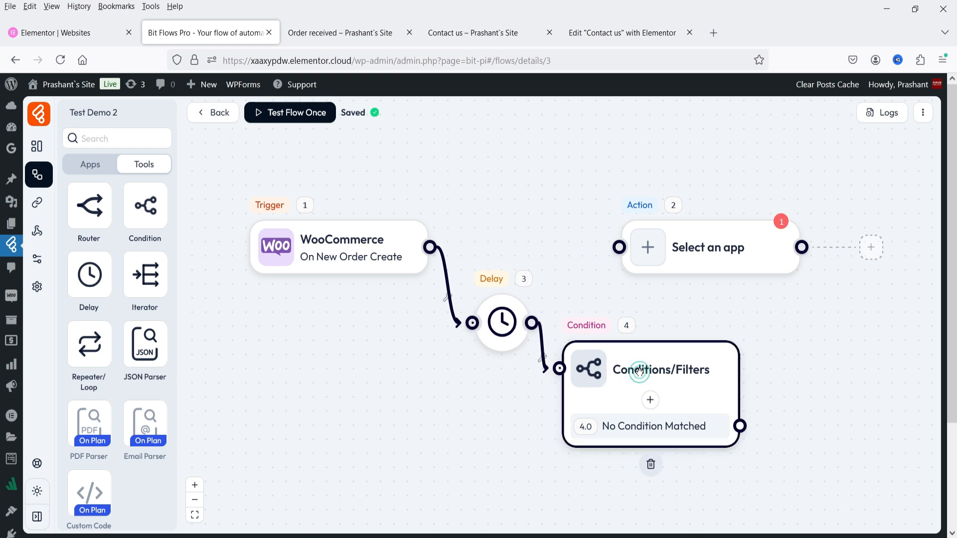
{"action": "left_click", "coordinate": [651, 401]}
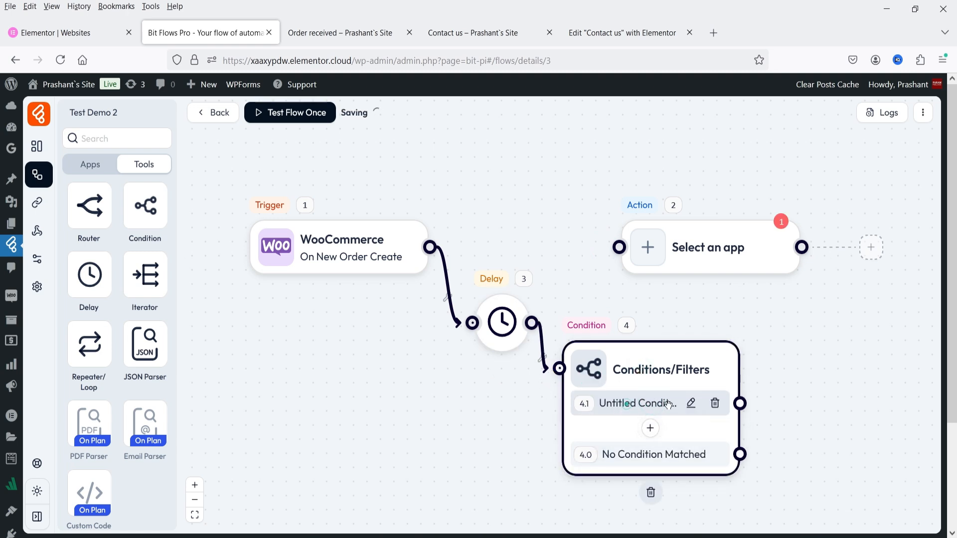
{"action": "left_click", "coordinate": [691, 404]}
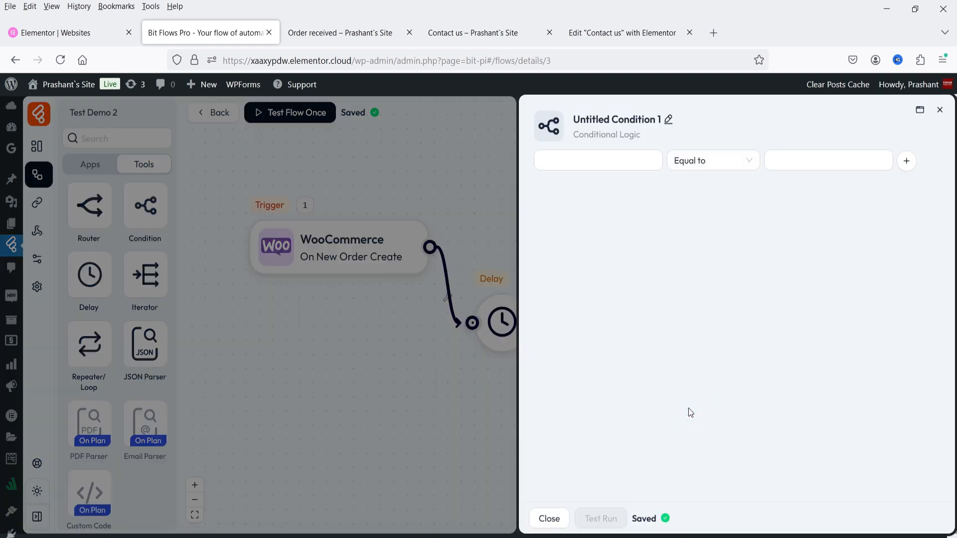
Make the first condition test order total Less than 100.
{"action": "left_click", "coordinate": [577, 160]}
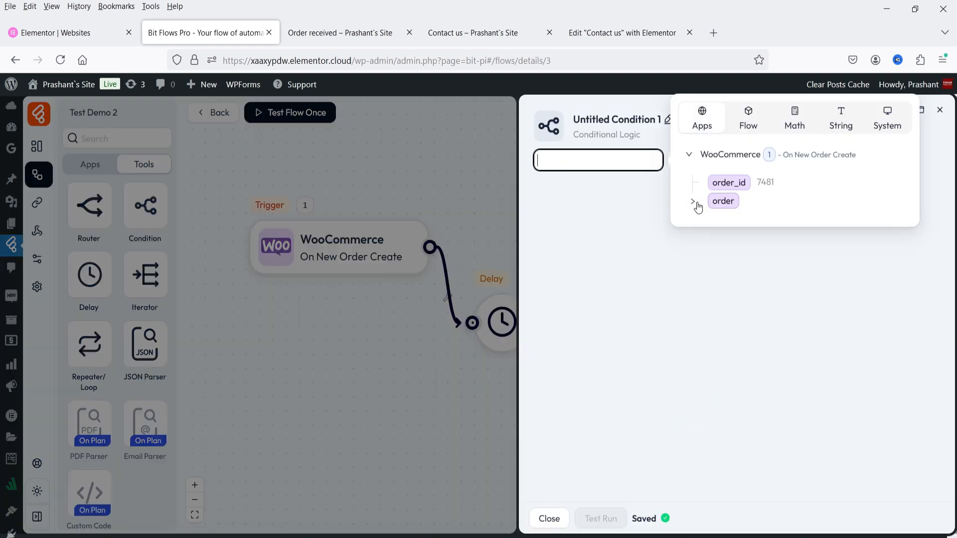
{"action": "left_click", "coordinate": [695, 203]}
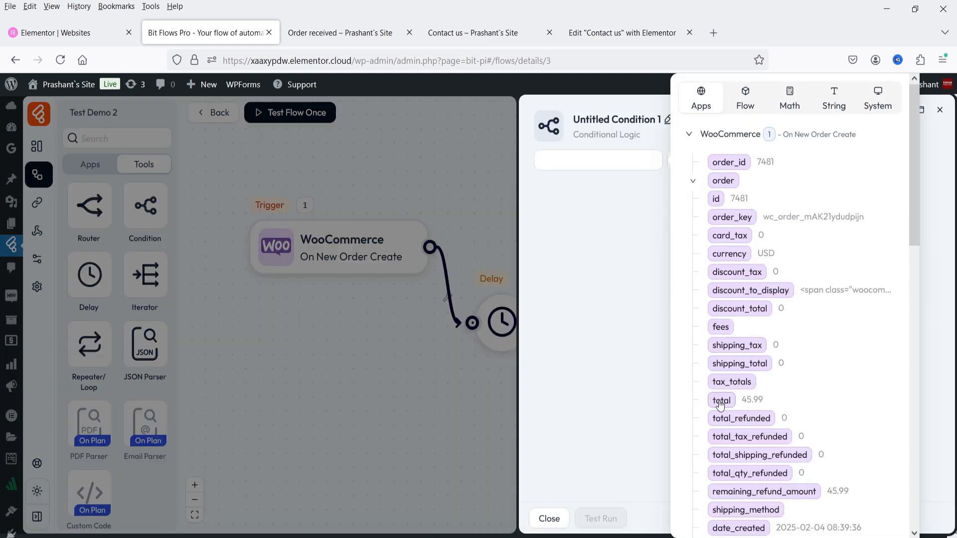
{"action": "left_click", "coordinate": [721, 401]}
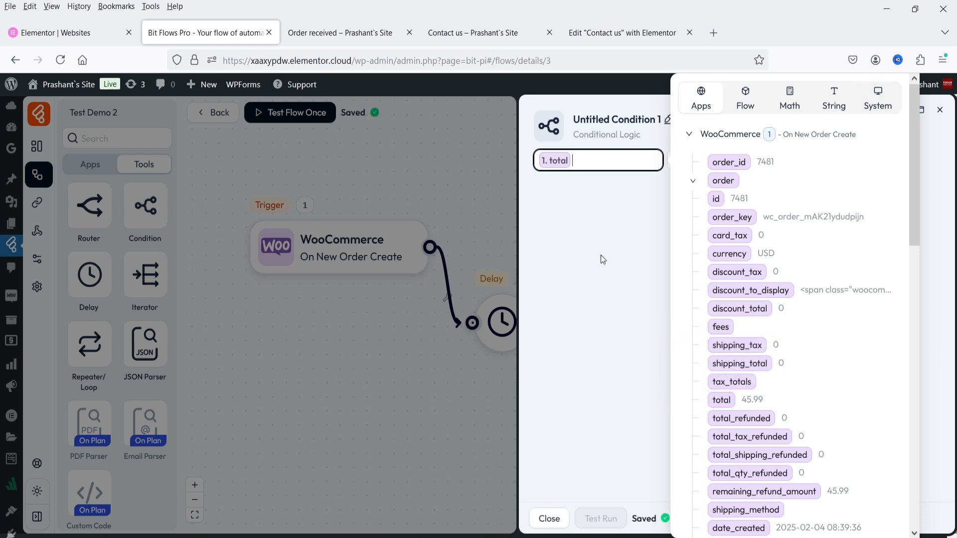
{"action": "left_click", "coordinate": [603, 258]}
{"action": "left_click", "coordinate": [705, 160]}
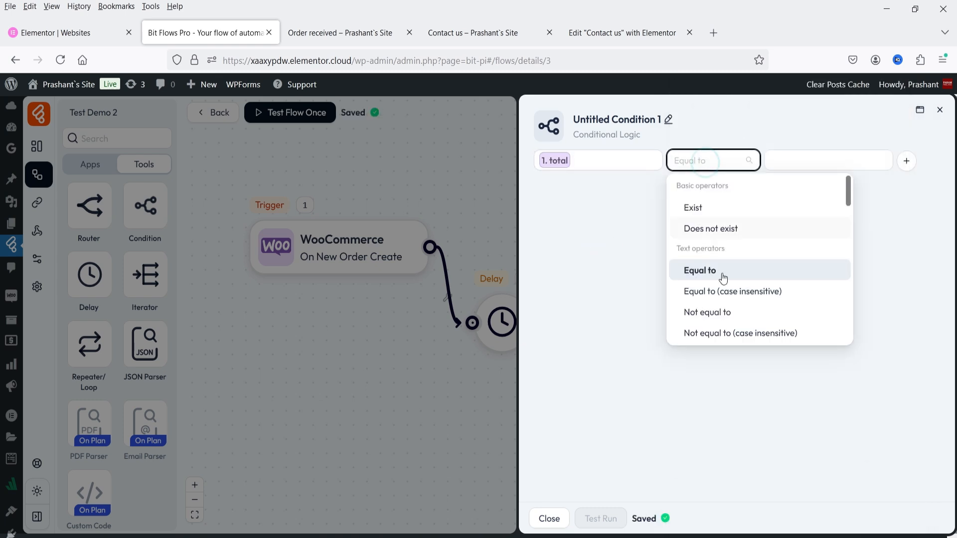
{"action": "type", "text": "les"}
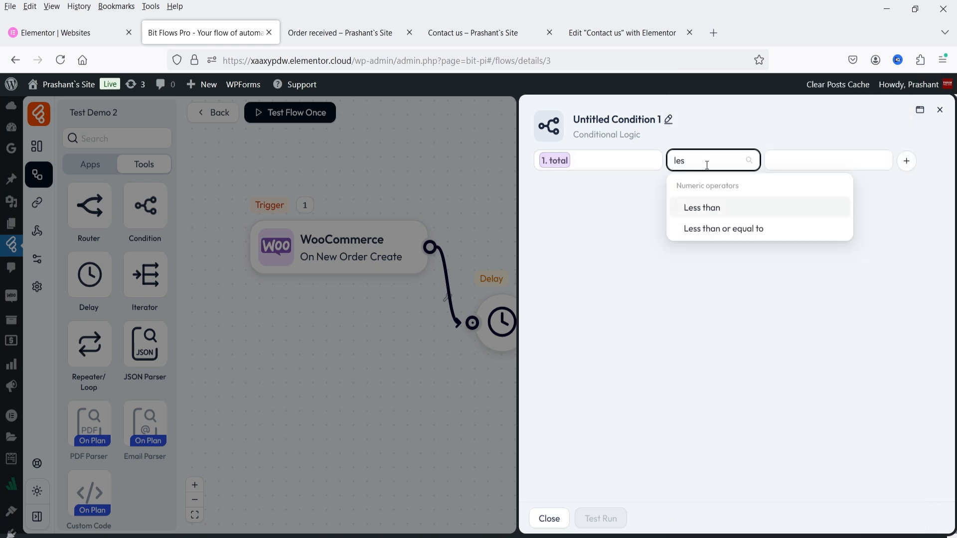
{"action": "left_click", "coordinate": [745, 209]}
{"action": "left_click", "coordinate": [780, 160]}
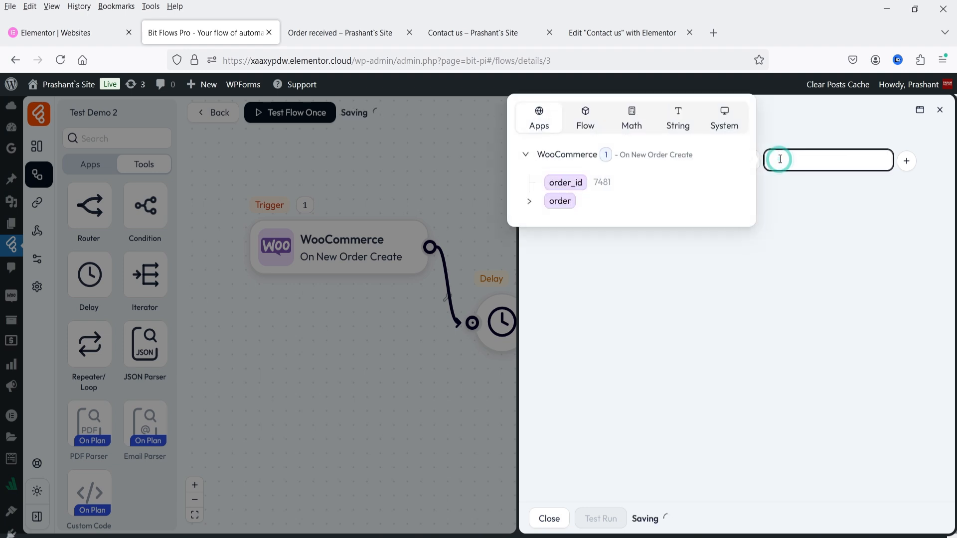
{"action": "left_click", "coordinate": [788, 295]}
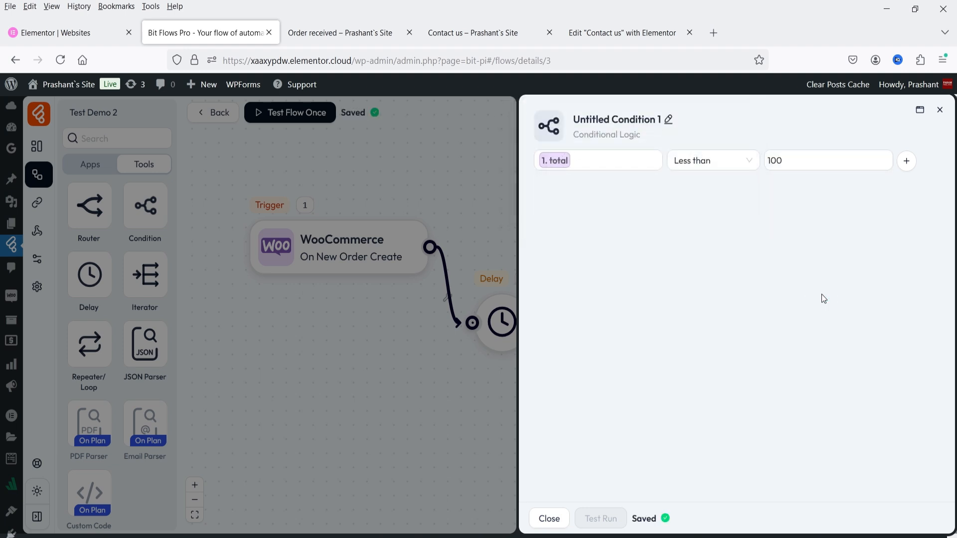
{"action": "left_click", "coordinate": [940, 111]}
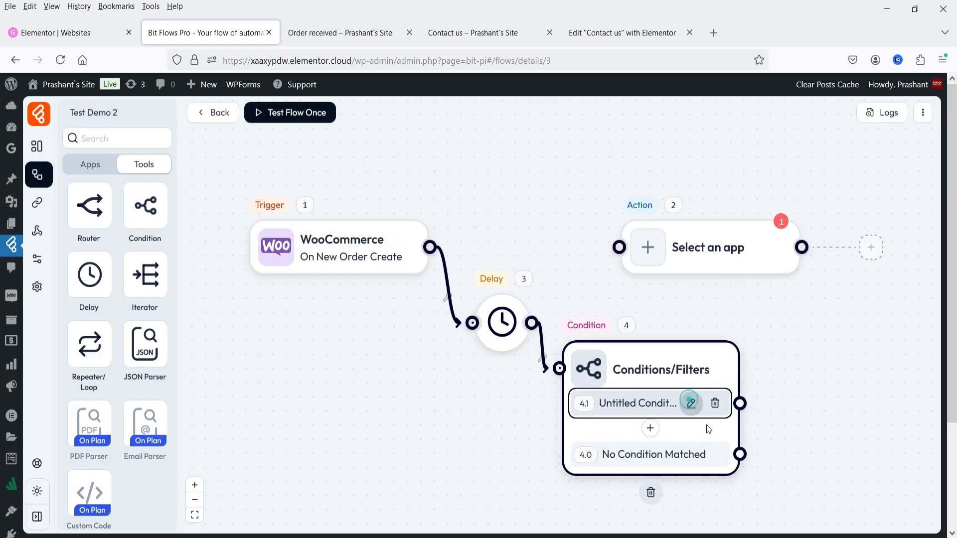
Rename the first condition to 'less than 100'.
{"action": "left_click", "coordinate": [688, 402]}
{"action": "left_click", "coordinate": [669, 119]}
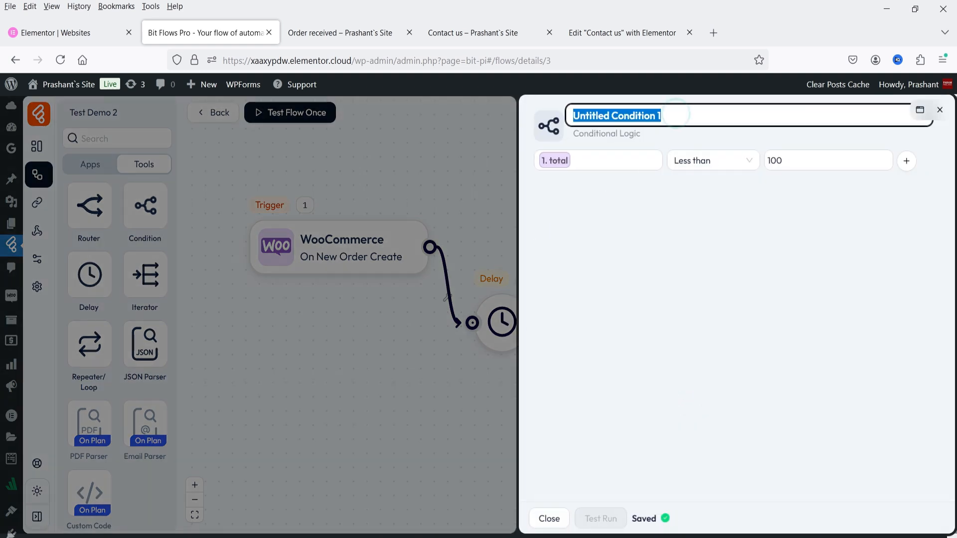
{"action": "type", "text": "less than 100"}
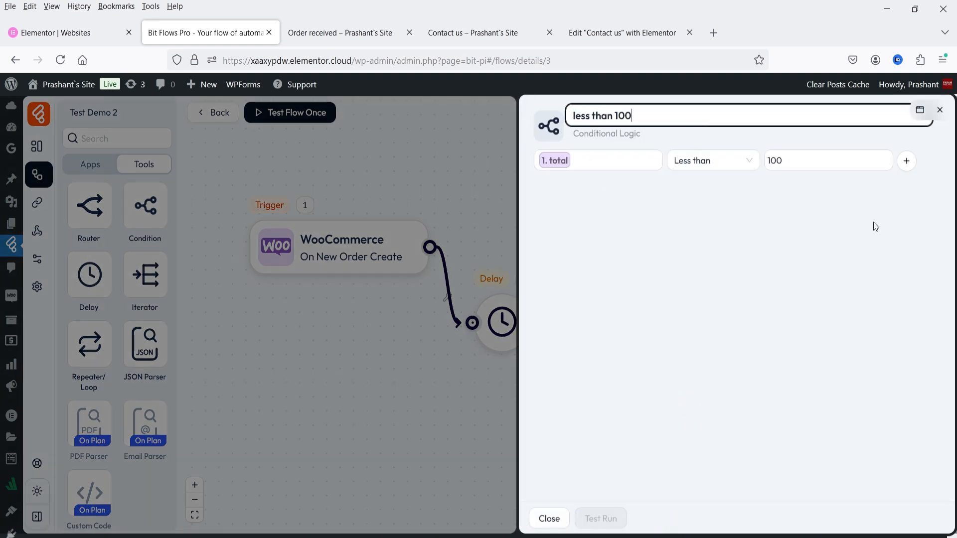
{"action": "left_click", "coordinate": [809, 328]}
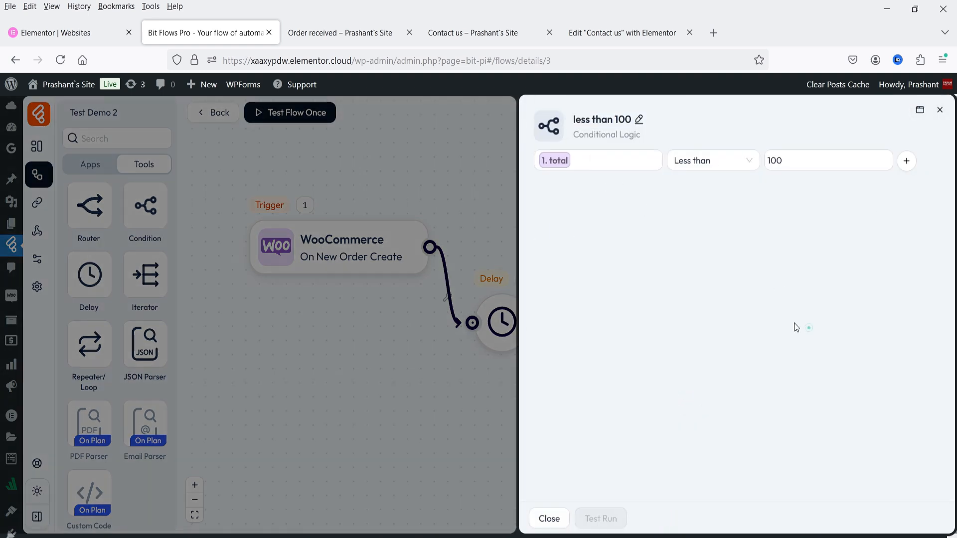
{"action": "left_click", "coordinate": [940, 109]}
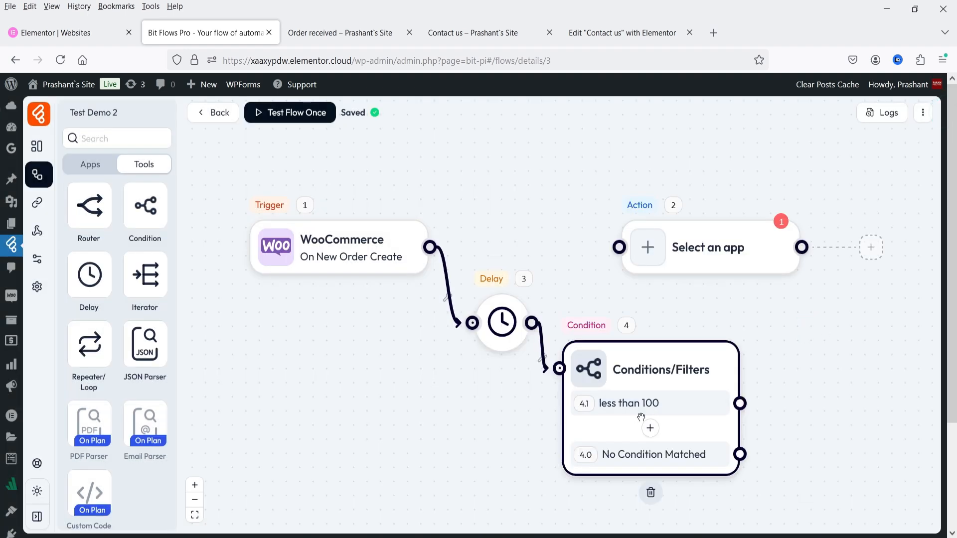
Add a second condition branch testing order total Greater than 100.
{"action": "left_click", "coordinate": [650, 429]}
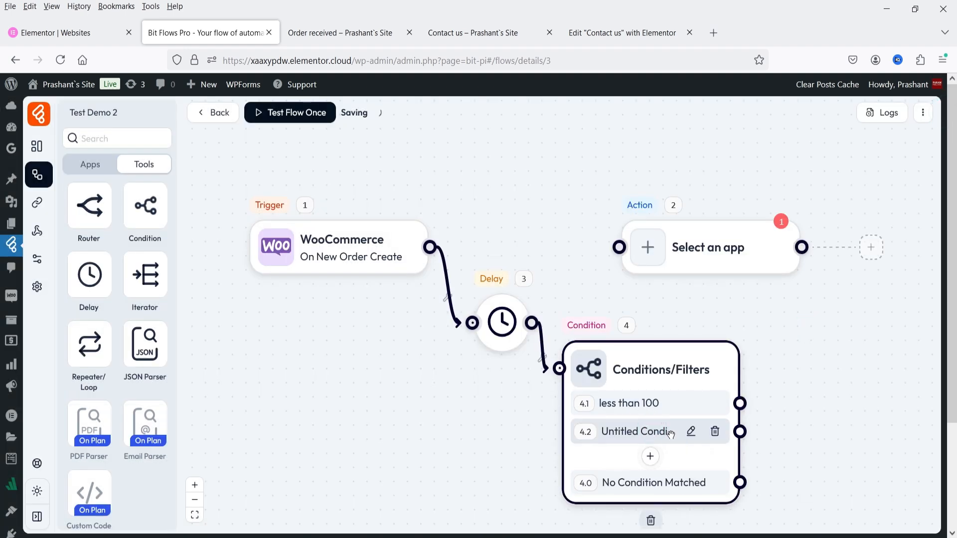
{"action": "left_click", "coordinate": [691, 432]}
{"action": "left_click", "coordinate": [603, 161]}
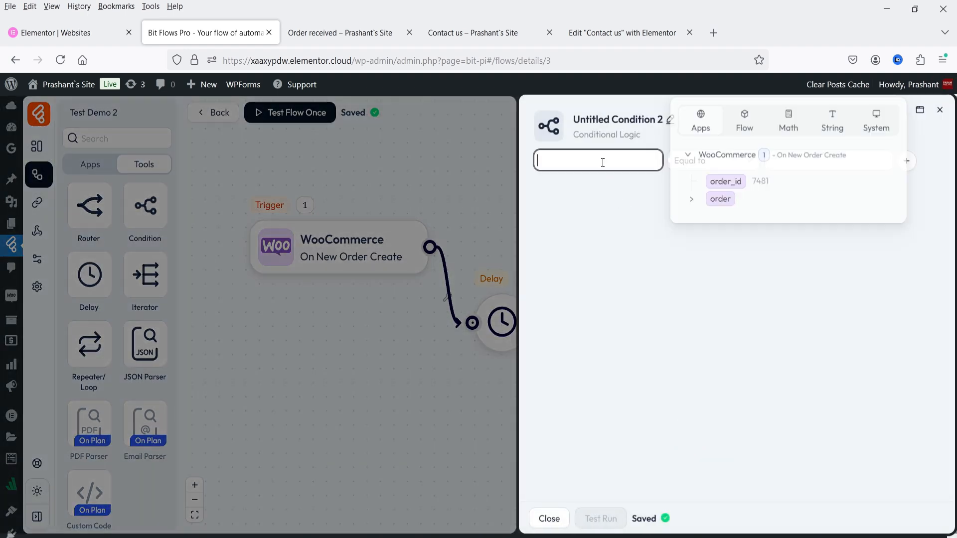
{"action": "left_click", "coordinate": [693, 201]}
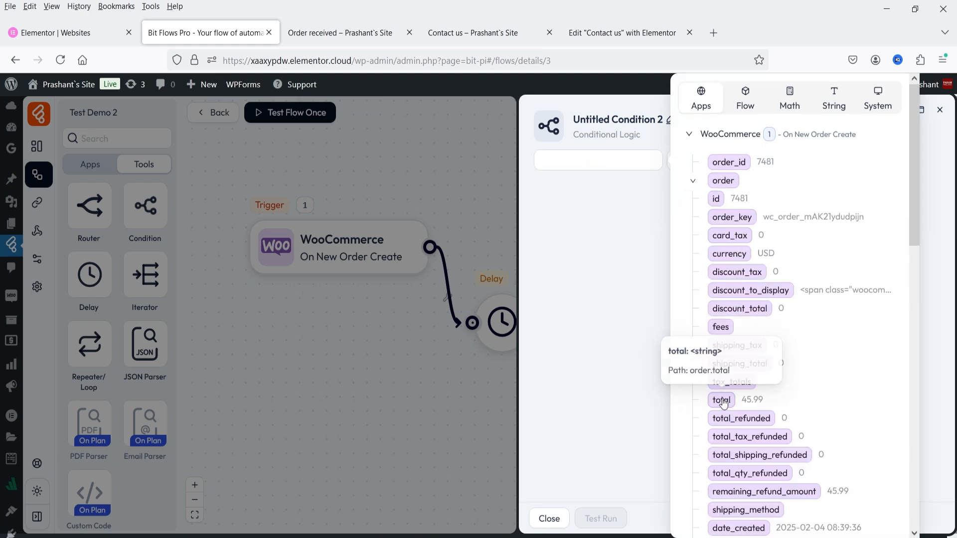
{"action": "left_click", "coordinate": [724, 405]}
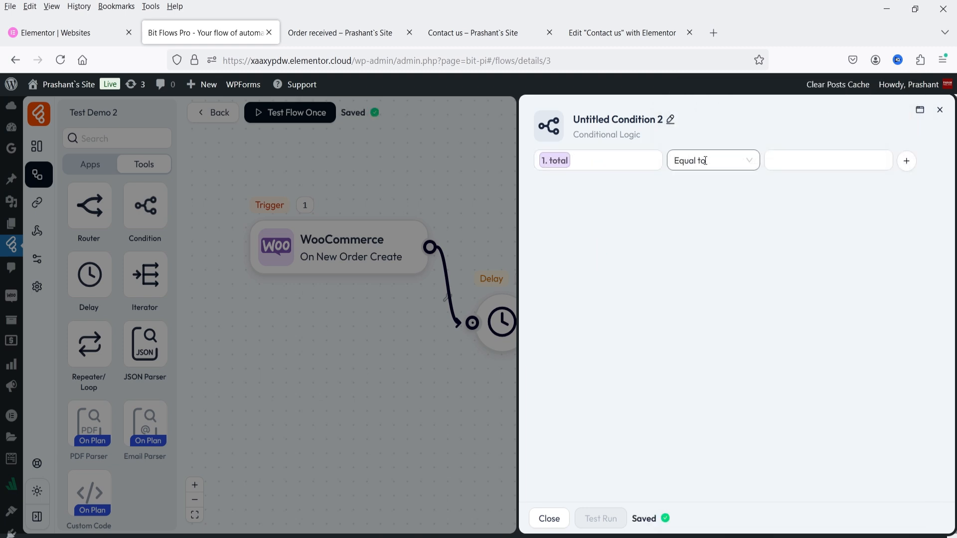
{"action": "left_click", "coordinate": [705, 160]}
{"action": "type", "text": "gr"}
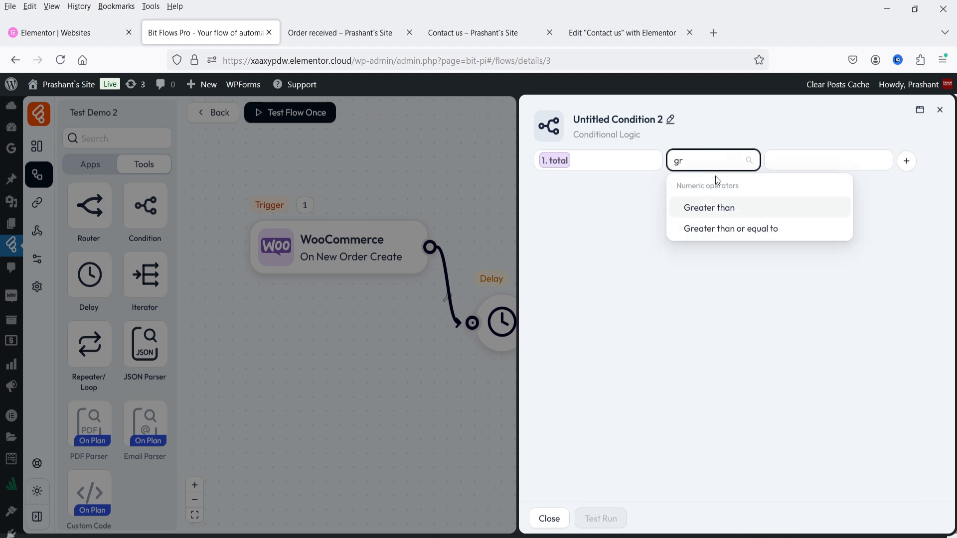
{"action": "left_click", "coordinate": [715, 210]}
{"action": "left_click", "coordinate": [792, 162]}
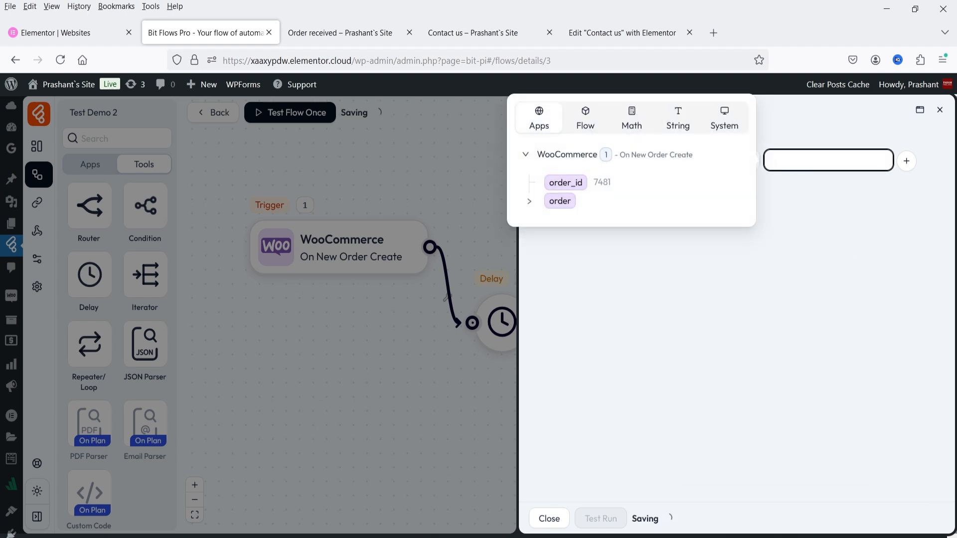
{"action": "type", "text": "100"}
{"action": "left_click", "coordinate": [669, 115]}
Rename the second condition to 'greater than 100' and close its settings.
{"action": "triple_click", "coordinate": [679, 115]}
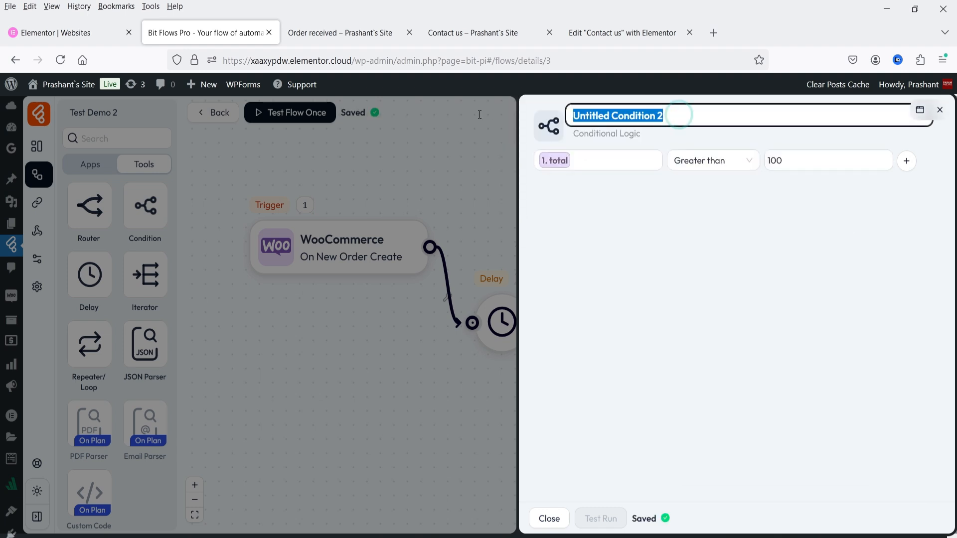
{"action": "type", "text": "greater than 100"}
{"action": "key", "text": "Left"}
{"action": "key", "text": "Left"}
{"action": "key", "text": "Left"}
{"action": "key", "text": "Left"}
{"action": "key", "text": "Left"}
{"action": "key", "text": "Left"}
{"action": "key", "text": "Left"}
{"action": "key", "text": "Left"}
{"action": "key", "text": "Left"}
{"action": "key", "text": "Left"}
{"action": "key", "text": "Left"}
{"action": "key", "text": "Left"}
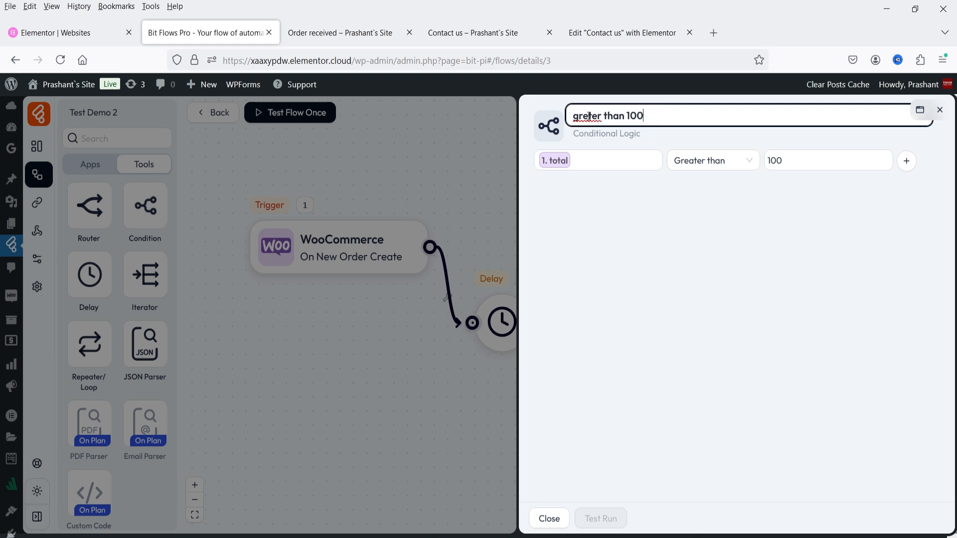
{"action": "type", "text": "a"}
{"action": "key", "text": "Return"}
{"action": "left_click", "coordinate": [487, 220]}
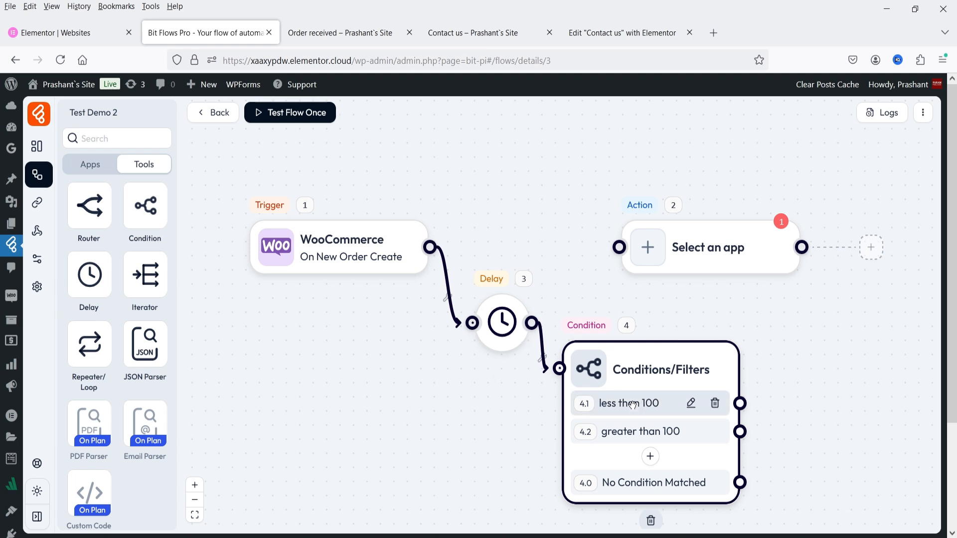
Connect the 'less than 100' branch to the empty action and rearrange the Delay and Conditions nodes.
{"action": "left_click_drag", "start_coordinate": [741, 403], "coordinate": [619, 248]}
{"action": "left_click_drag", "start_coordinate": [622, 408], "coordinate": [575, 415]}
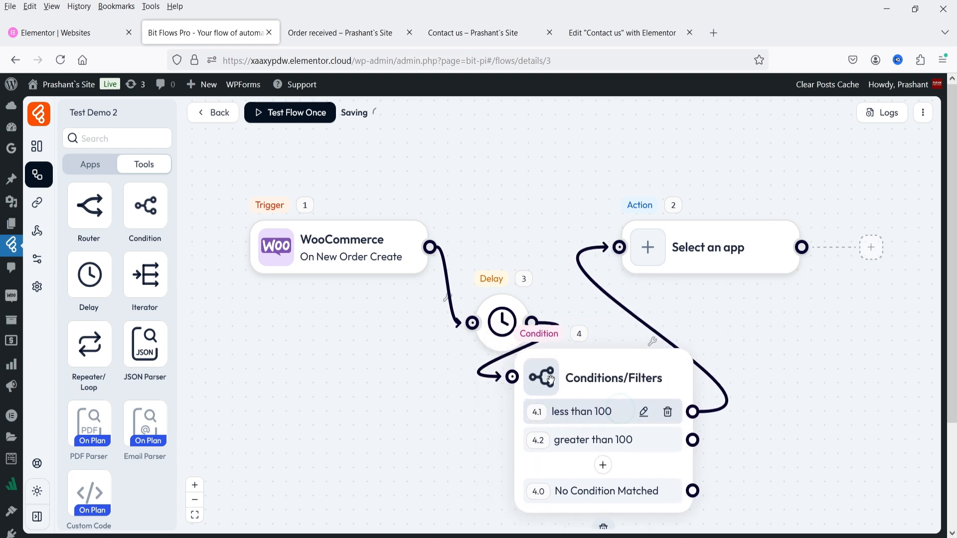
{"action": "left_click_drag", "start_coordinate": [501, 327], "coordinate": [495, 161]}
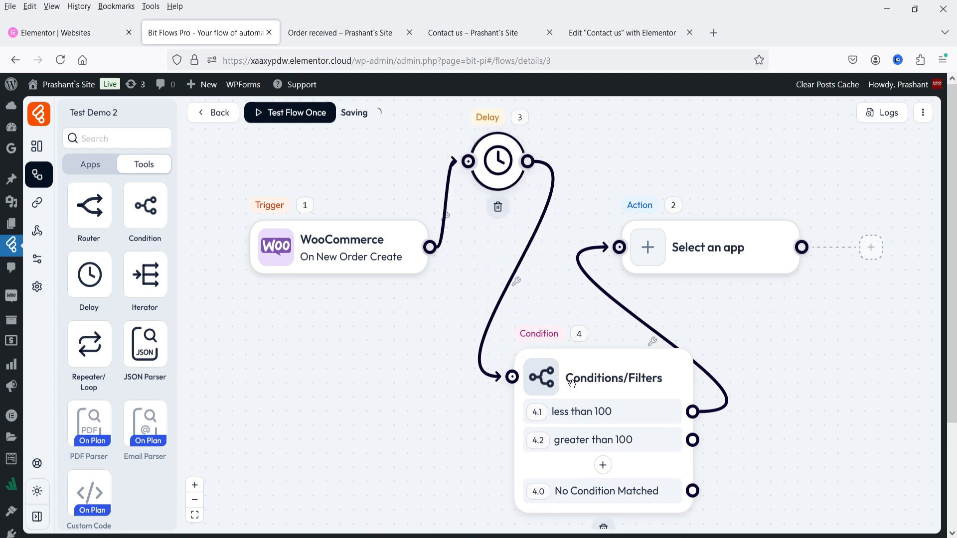
{"action": "left_click_drag", "start_coordinate": [572, 383], "coordinate": [493, 363]}
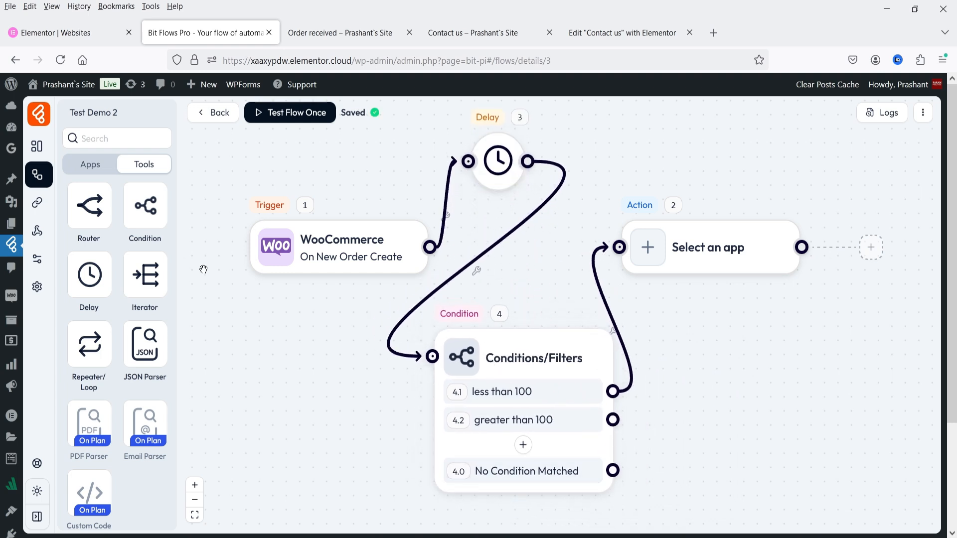
Search apps for 'google', add a Google Sheet action, and connect the 'greater than 100' branch.
{"action": "left_click", "coordinate": [93, 166]}
{"action": "left_click", "coordinate": [109, 138]}
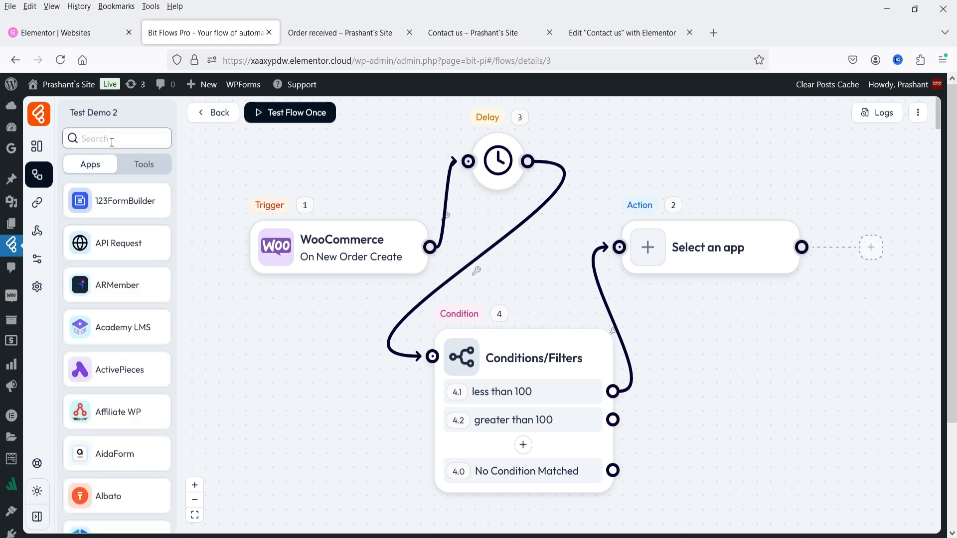
{"action": "type", "text": "googl"}
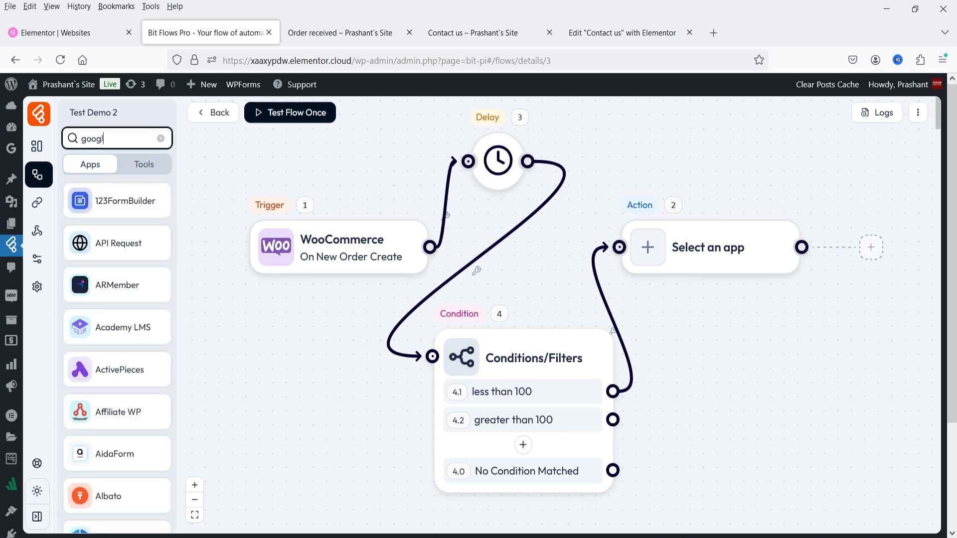
{"action": "type", "text": "e"}
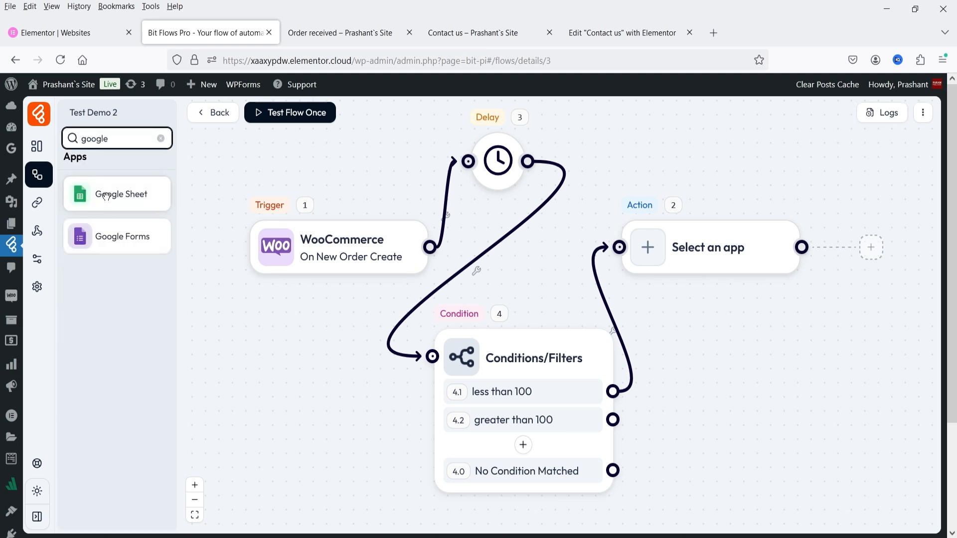
{"action": "left_click_drag", "start_coordinate": [95, 195], "coordinate": [738, 436]}
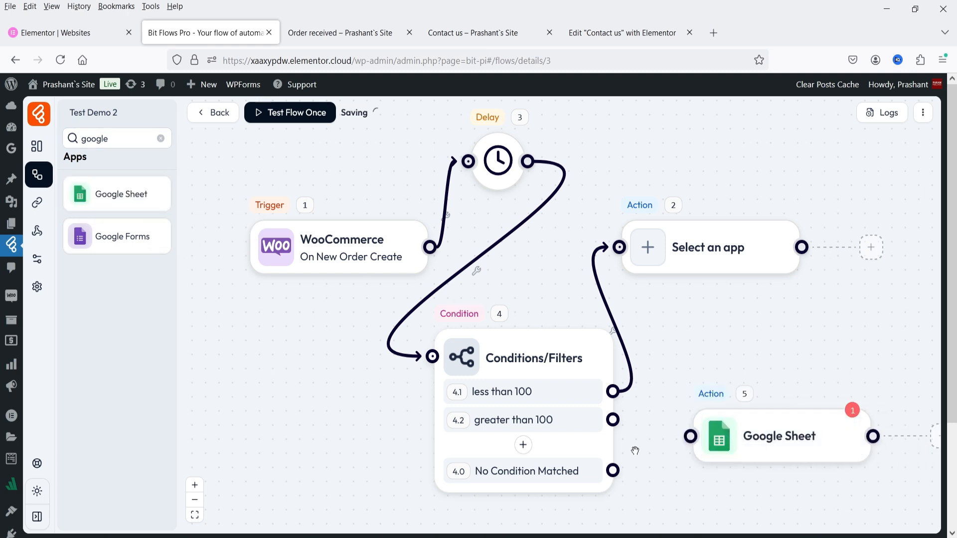
{"action": "left_click_drag", "start_coordinate": [612, 420], "coordinate": [691, 436]}
Make the empty action Mailchimp Create Subscriber, then reposition the trigger and Delay nodes.
{"action": "left_click", "coordinate": [705, 255]}
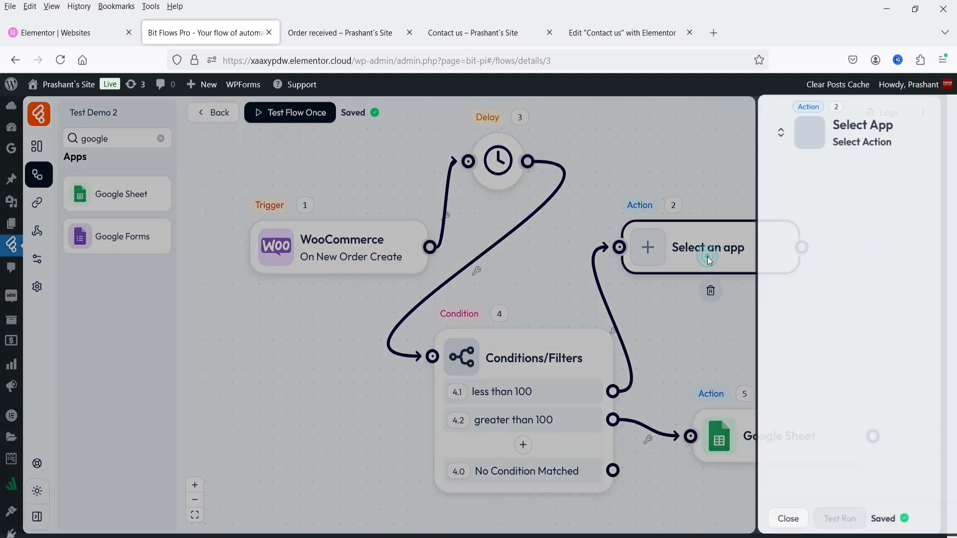
{"action": "type", "text": "email"}
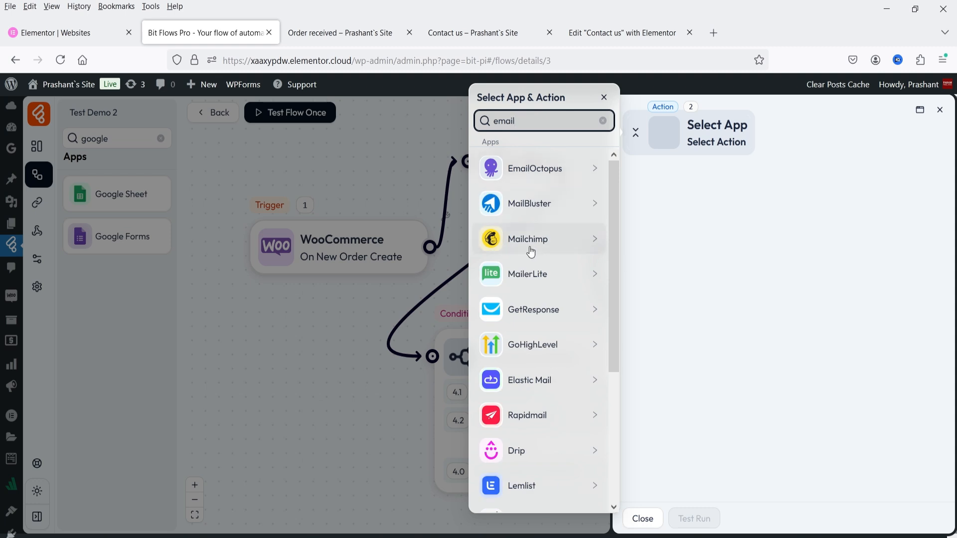
{"action": "left_click", "coordinate": [534, 239]}
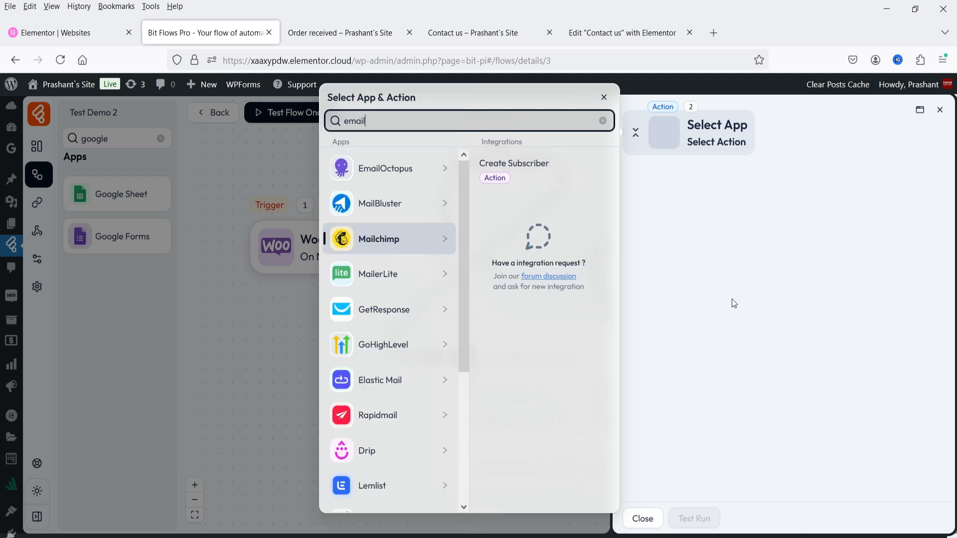
{"action": "left_click", "coordinate": [524, 168]}
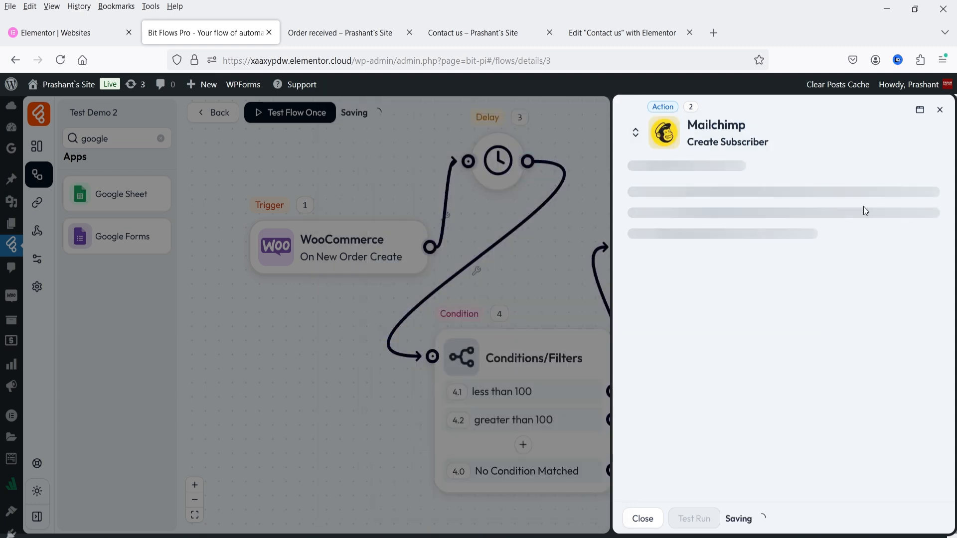
{"action": "left_click", "coordinate": [939, 110]}
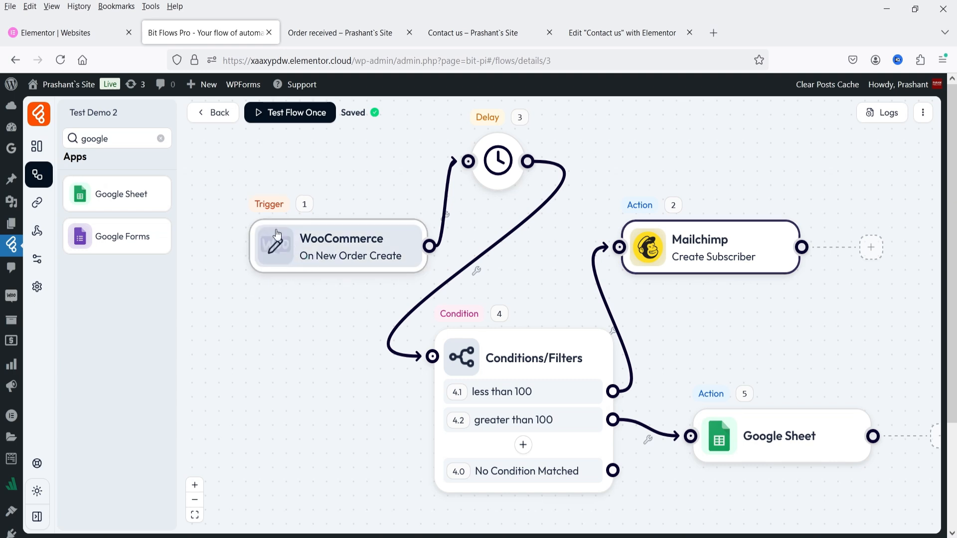
{"action": "left_click_drag", "start_coordinate": [286, 271], "coordinate": [236, 214]}
{"action": "left_click_drag", "start_coordinate": [506, 159], "coordinate": [275, 402]}
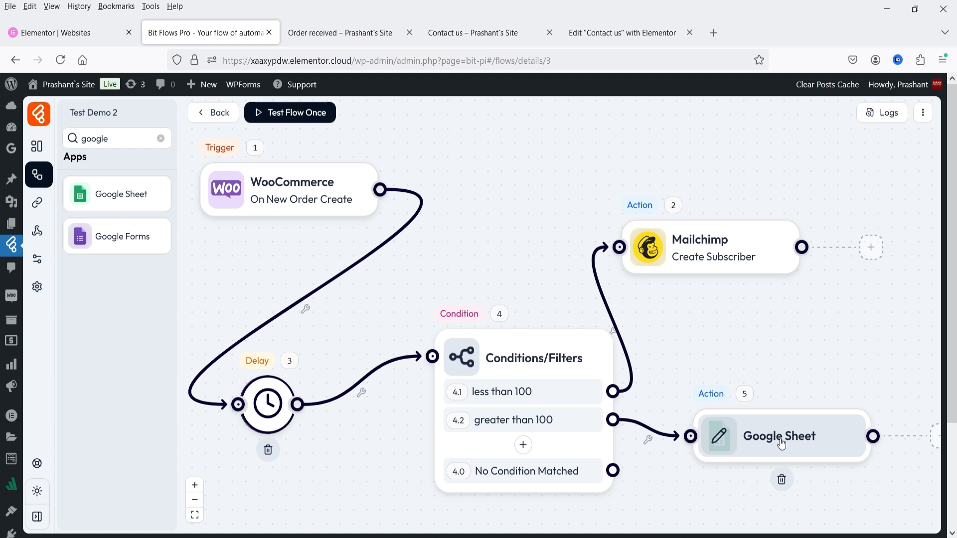
Set the Google Sheet step's action to Add Row.
{"action": "left_click_drag", "start_coordinate": [781, 444], "coordinate": [758, 431]}
{"action": "left_click", "coordinate": [759, 431]}
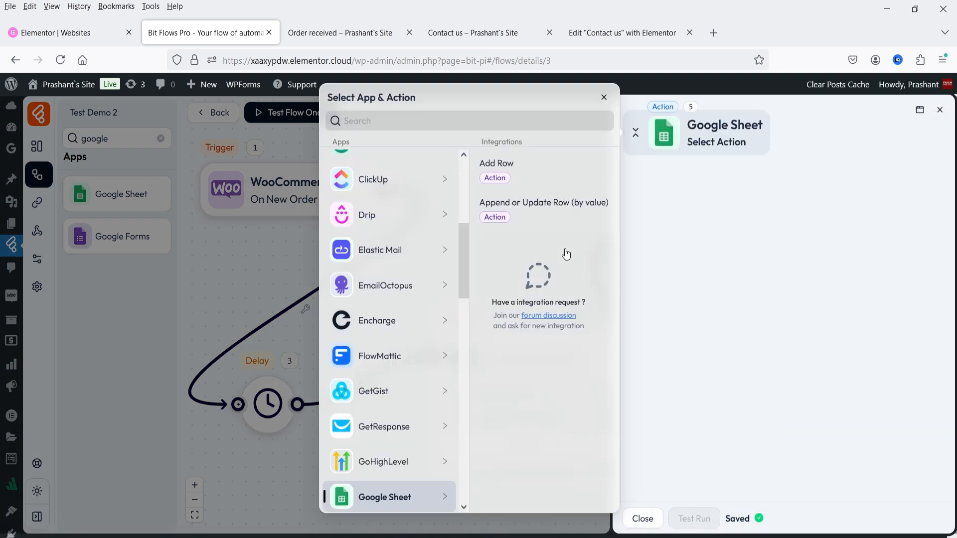
{"action": "left_click", "coordinate": [542, 179]}
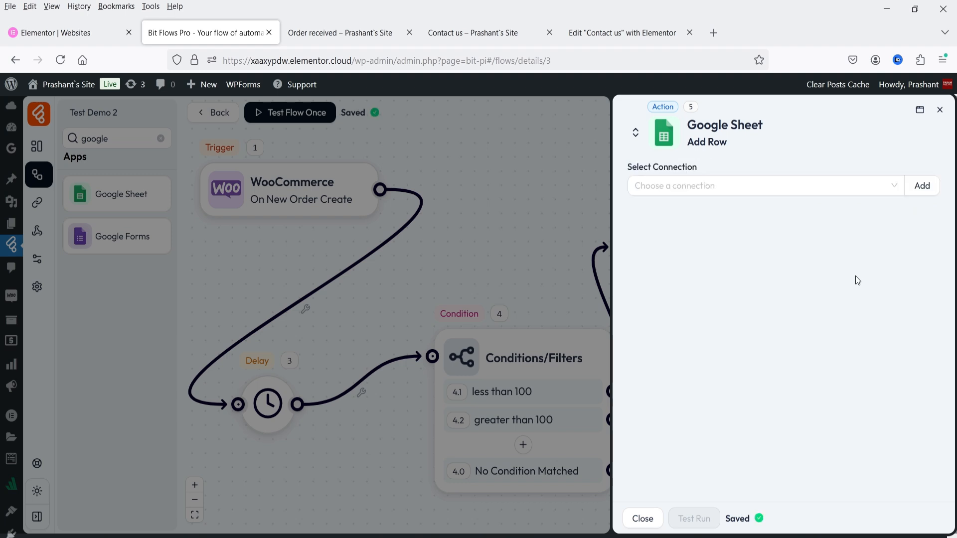
Start a new Google Sheet connection and visit its Client Id and Client Secret fields.
{"action": "left_click", "coordinate": [922, 187]}
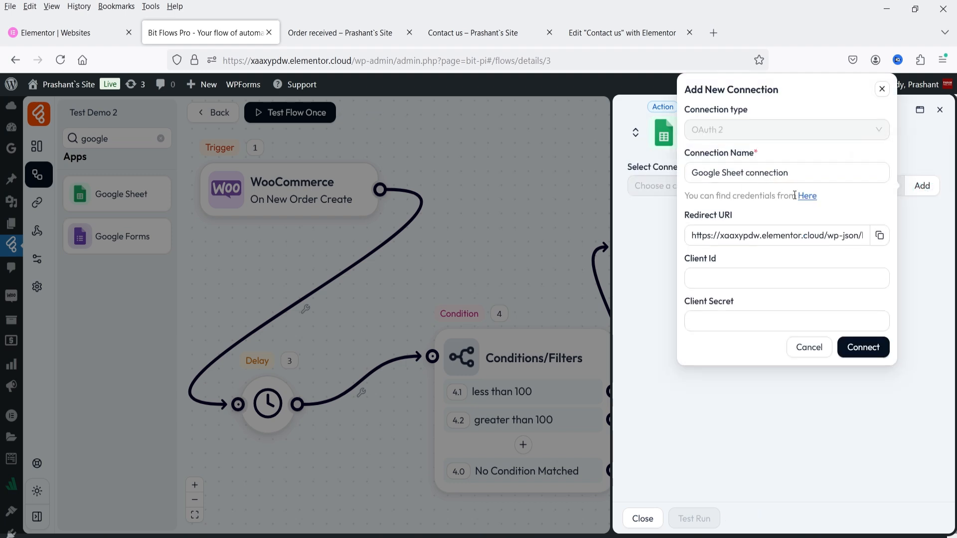
{"action": "left_click", "coordinate": [726, 273]}
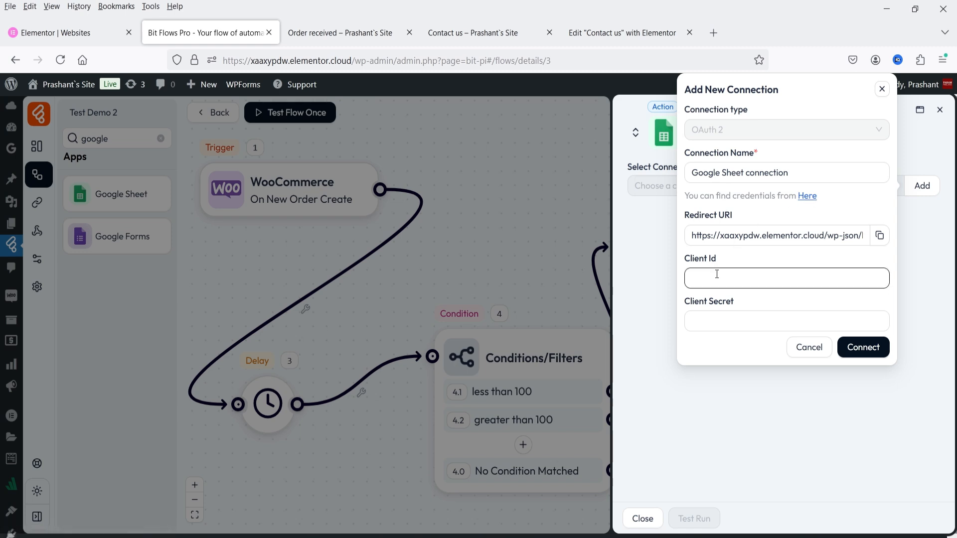
{"action": "left_click", "coordinate": [724, 319]}
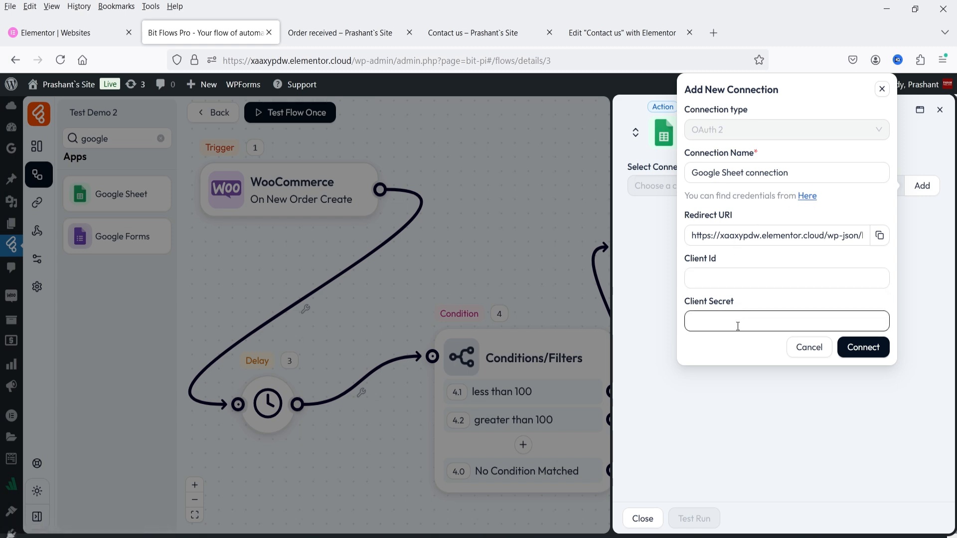
{"action": "left_click", "coordinate": [760, 286]}
{"action": "left_click", "coordinate": [863, 349]}
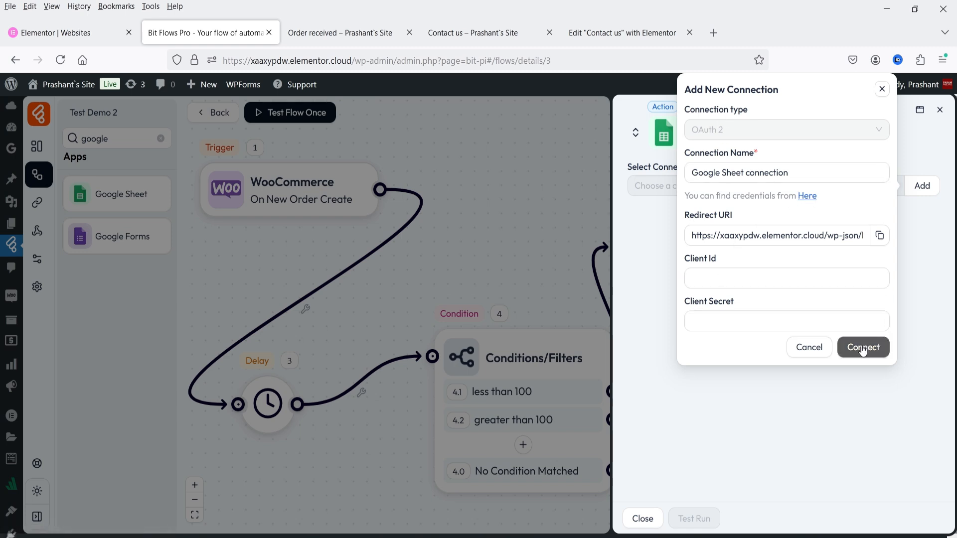
Open the Google Cloud credentials page, then return and close the unfinished Google Sheet connection setup.
{"action": "left_click", "coordinate": [806, 196]}
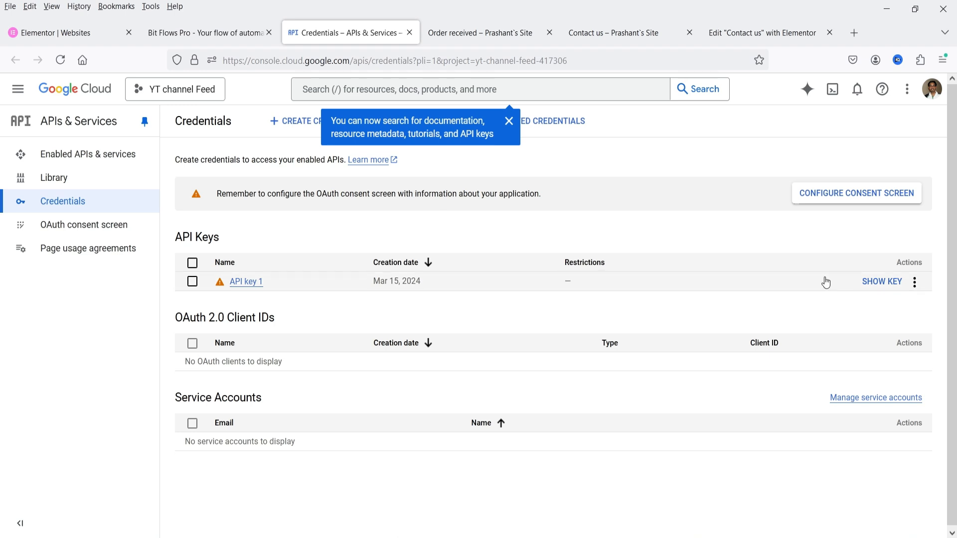
{"action": "left_click", "coordinate": [212, 31]}
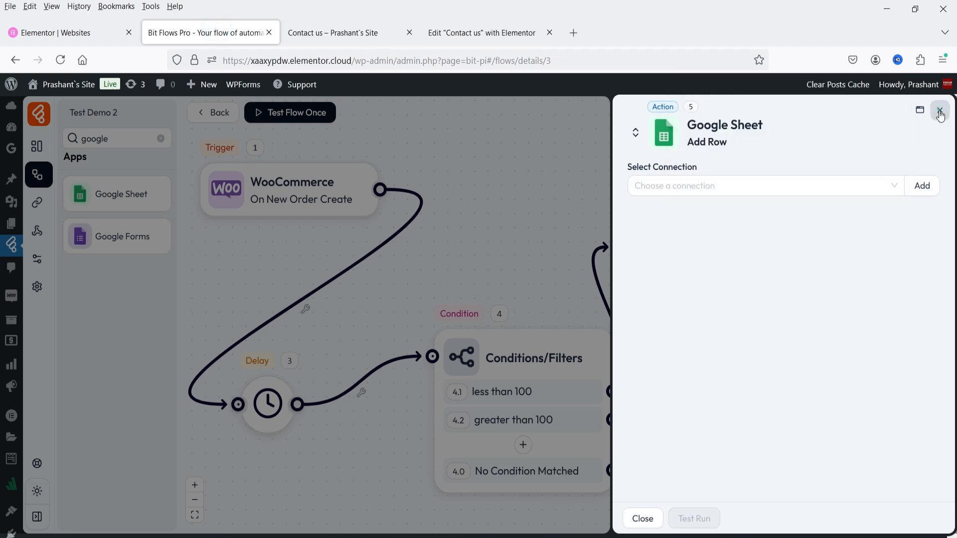
{"action": "left_click", "coordinate": [940, 110]}
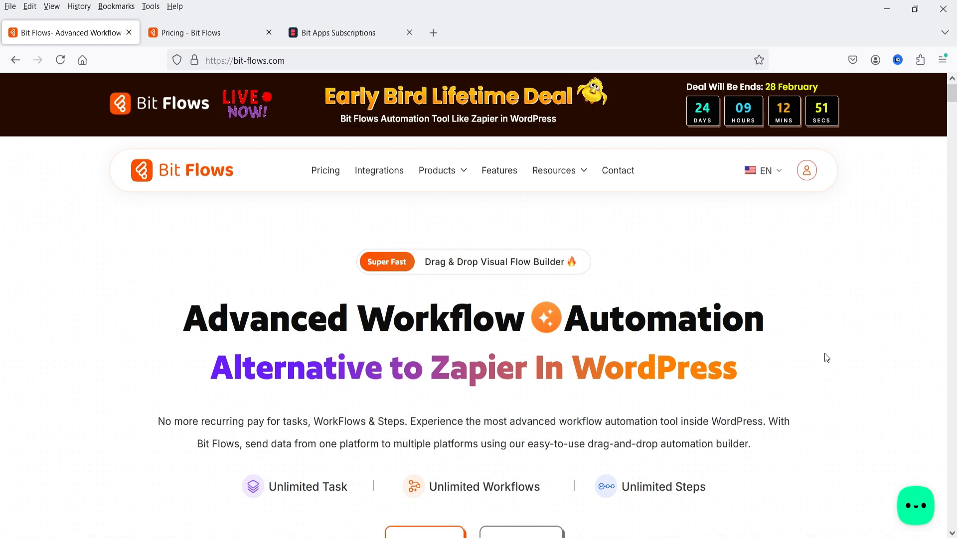
Bring up the Bit Flows pricing page showing the Starter ($149) through Agency ($499) lifetime plans.
{"action": "key", "text": "ctrl+Tab"}
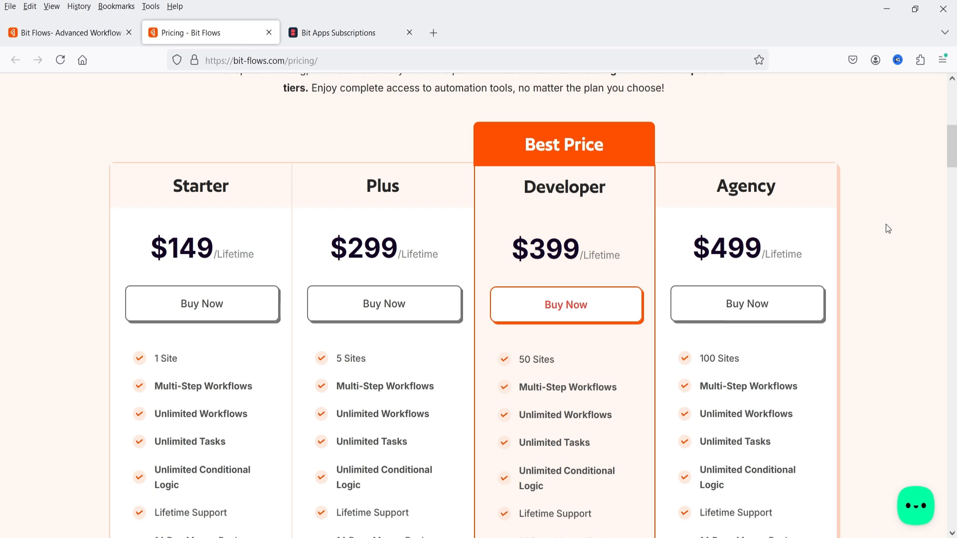
{"action": "scroll", "coordinate": [888, 228], "scroll_direction": "down", "scroll_amount": 3}
{"action": "scroll", "coordinate": [888, 228], "scroll_direction": "up", "scroll_amount": 3}
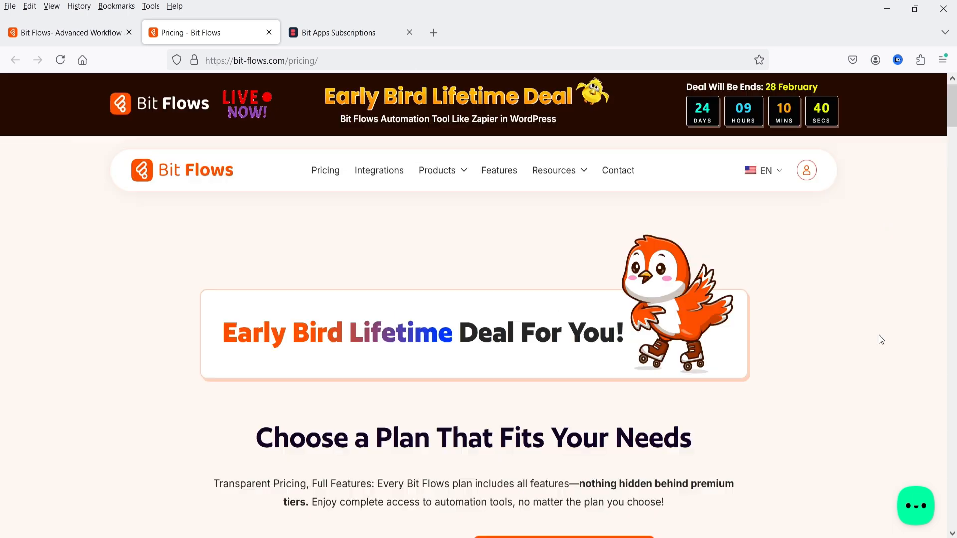
{"action": "scroll", "coordinate": [878, 335], "scroll_direction": "up", "scroll_amount": 5}
{"action": "scroll", "coordinate": [872, 332], "scroll_direction": "down", "scroll_amount": 5}
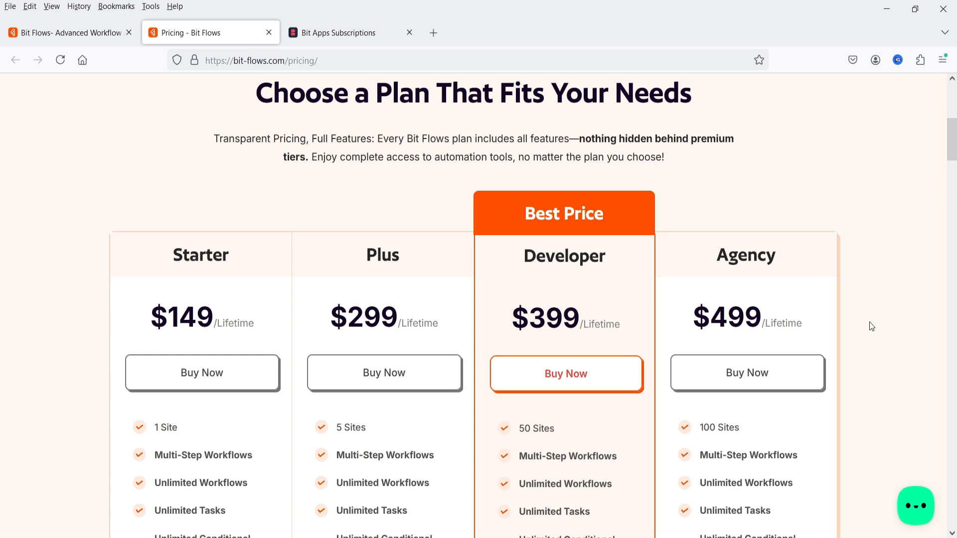
{"action": "scroll", "coordinate": [872, 311], "scroll_direction": "down", "scroll_amount": 1}
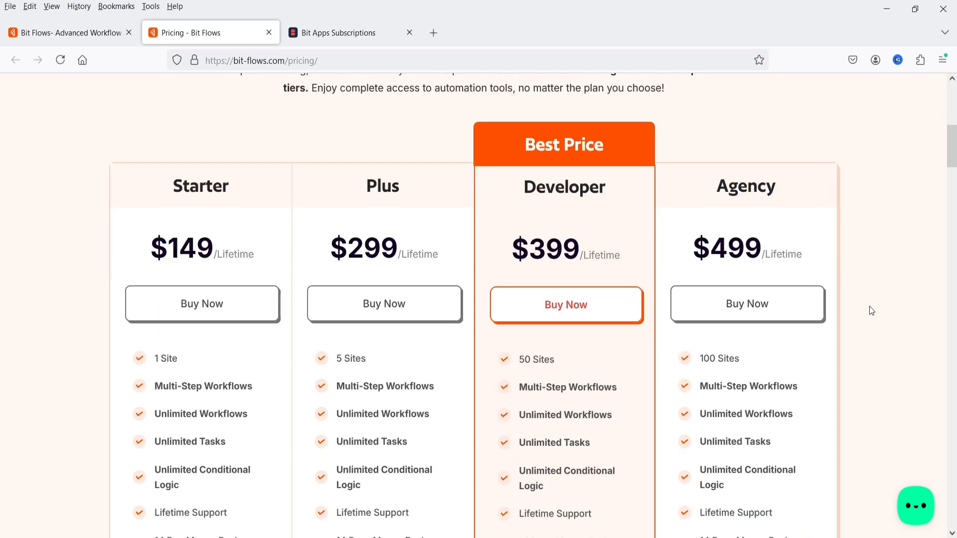